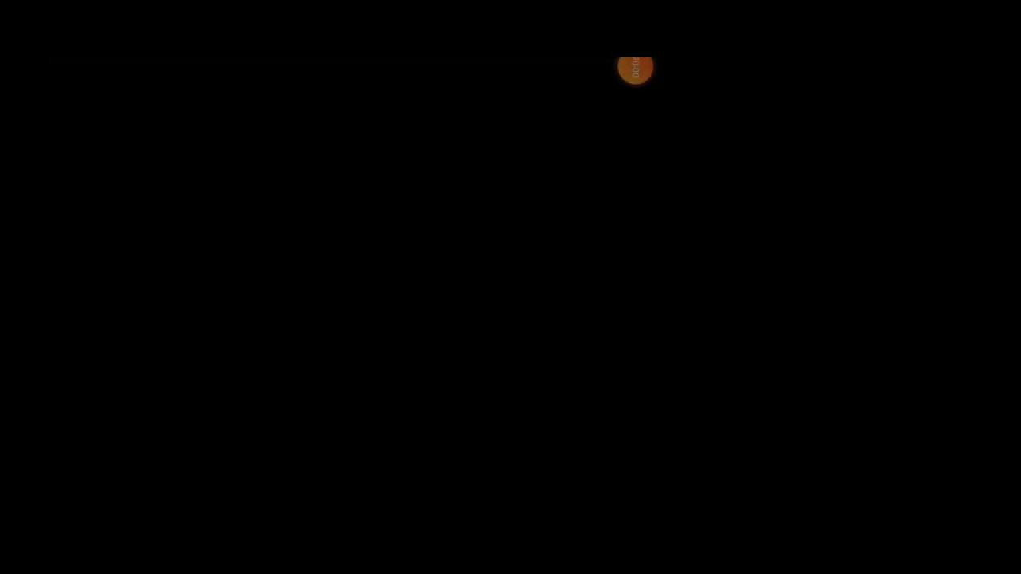
- Select the Smudge Round Bristle Brush from the Smudge set in the Brush Library
{"action": "scroll", "coordinate": [510, 287], "scroll_direction": "up", "scroll_amount": 3}
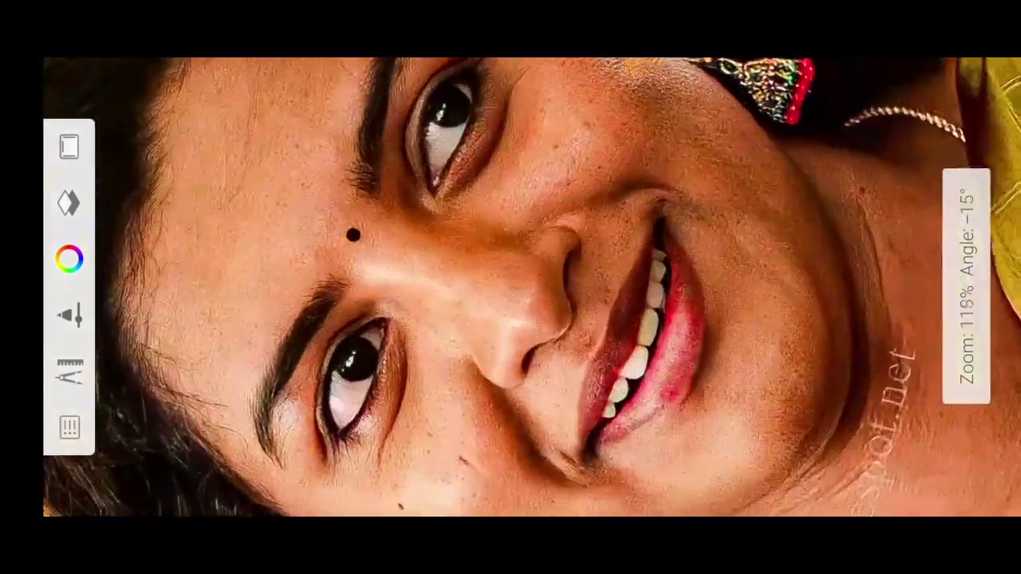
{"action": "scroll", "coordinate": [510, 287], "scroll_direction": "up", "scroll_amount": 3}
{"action": "scroll", "coordinate": [511, 287], "scroll_direction": "up", "scroll_amount": 2}
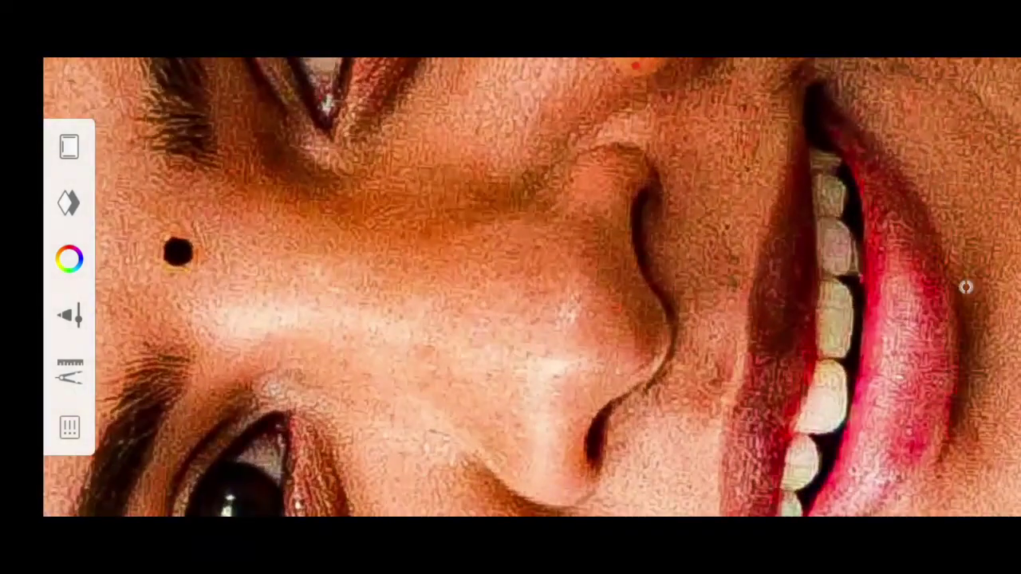
{"action": "scroll", "coordinate": [511, 287], "scroll_direction": "down", "scroll_amount": 1}
{"action": "left_click", "coordinate": [636, 84]}
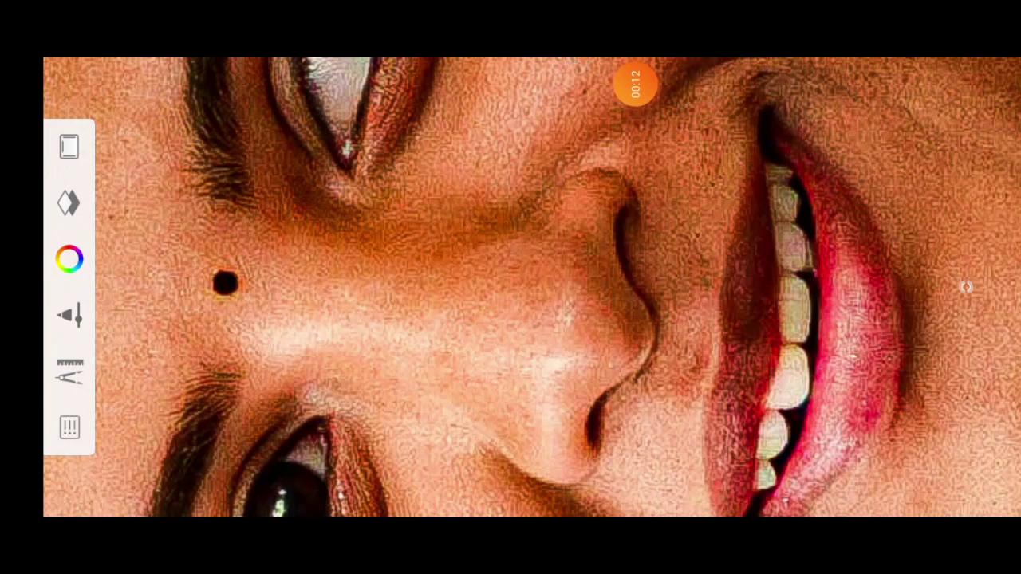
{"action": "left_click", "coordinate": [966, 287]}
{"action": "left_click", "coordinate": [511, 288]}
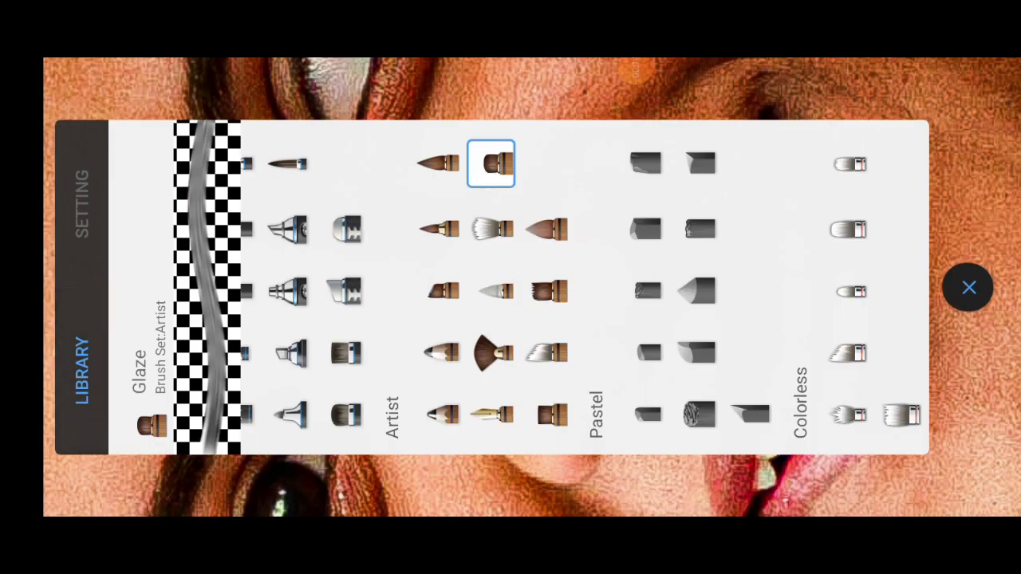
{"action": "scroll", "coordinate": [511, 287], "scroll_direction": "right", "scroll_amount": 5}
{"action": "scroll", "coordinate": [510, 287], "scroll_direction": "right", "scroll_amount": 5}
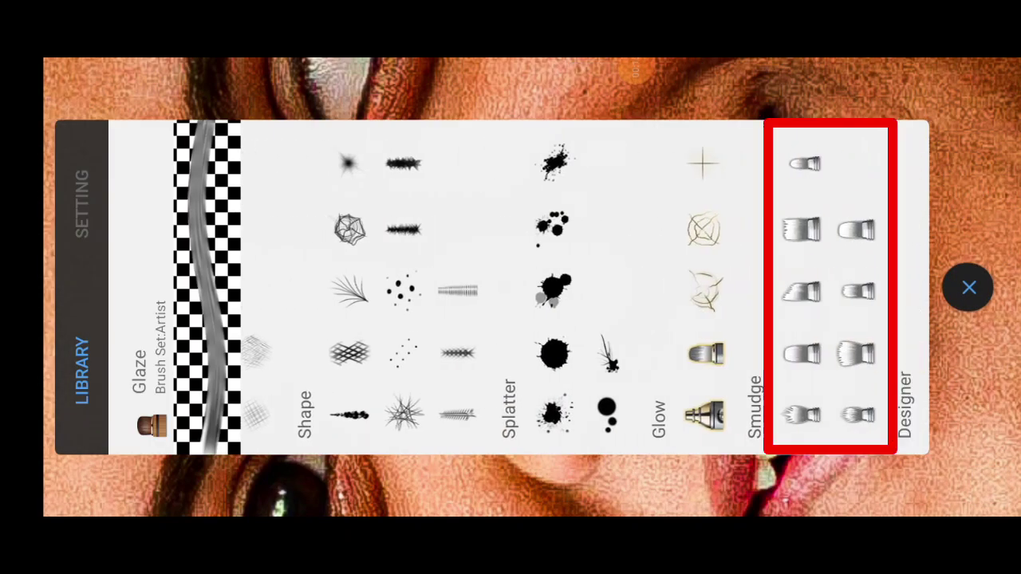
{"action": "left_click", "coordinate": [851, 353]}
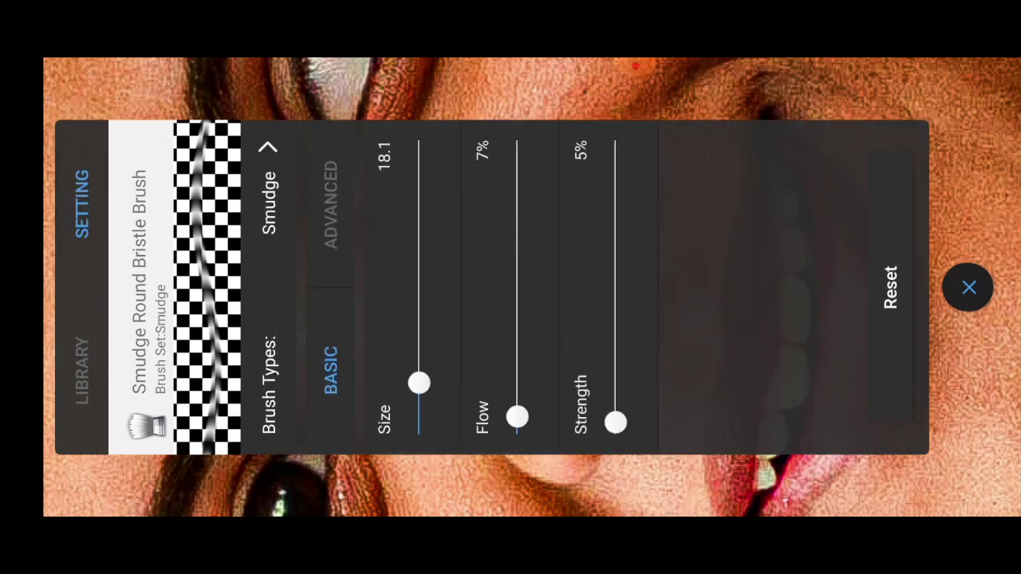
- Set the smudge brush to size 18.1 and 7% flow
{"action": "left_click_drag", "start_coordinate": [517, 417], "coordinate": [517, 379]}
{"action": "left_click_drag", "start_coordinate": [420, 383], "coordinate": [419, 399]}
{"action": "left_click", "coordinate": [968, 287]}
- Smudge the rough skin on the nose bridge and tip into smooth tones
{"action": "scroll", "coordinate": [511, 287], "scroll_direction": "up", "scroll_amount": 5}
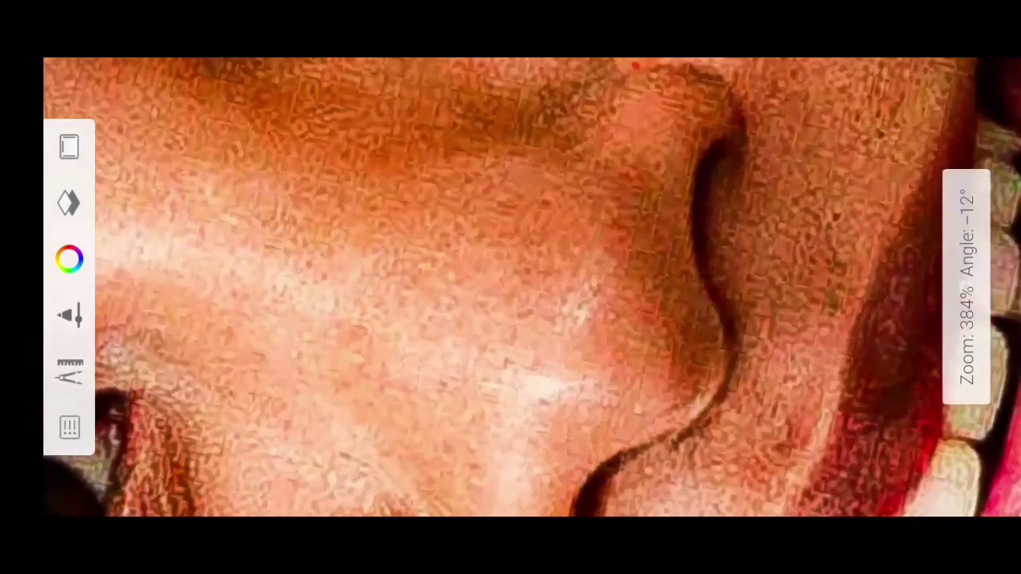
{"action": "scroll", "coordinate": [511, 287], "scroll_direction": "up", "scroll_amount": 3}
{"action": "scroll", "coordinate": [510, 288], "scroll_direction": "down", "scroll_amount": 3}
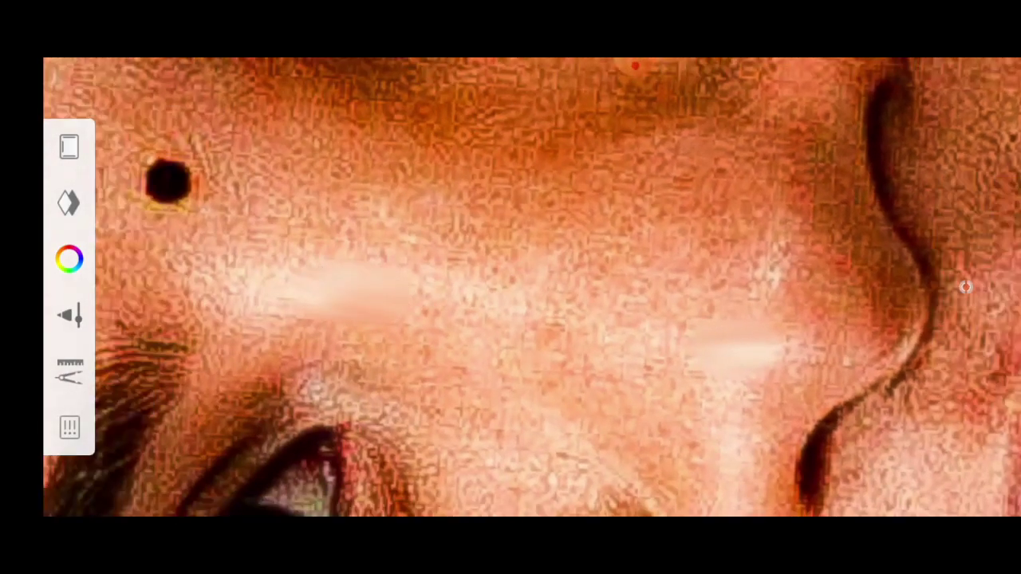
{"action": "scroll", "coordinate": [511, 287], "scroll_direction": "up", "scroll_amount": 1}
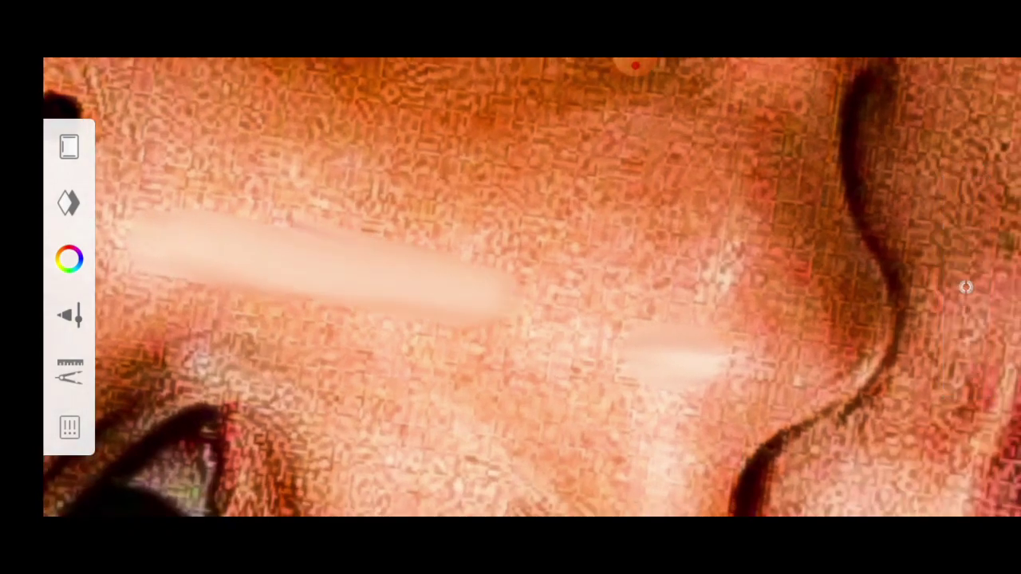
{"action": "scroll", "coordinate": [510, 287], "scroll_direction": "up", "scroll_amount": 1}
{"action": "scroll", "coordinate": [511, 288], "scroll_direction": "up", "scroll_amount": 1}
{"action": "scroll", "coordinate": [511, 287], "scroll_direction": "down", "scroll_amount": 3}
{"action": "scroll", "coordinate": [511, 287], "scroll_direction": "up", "scroll_amount": 4}
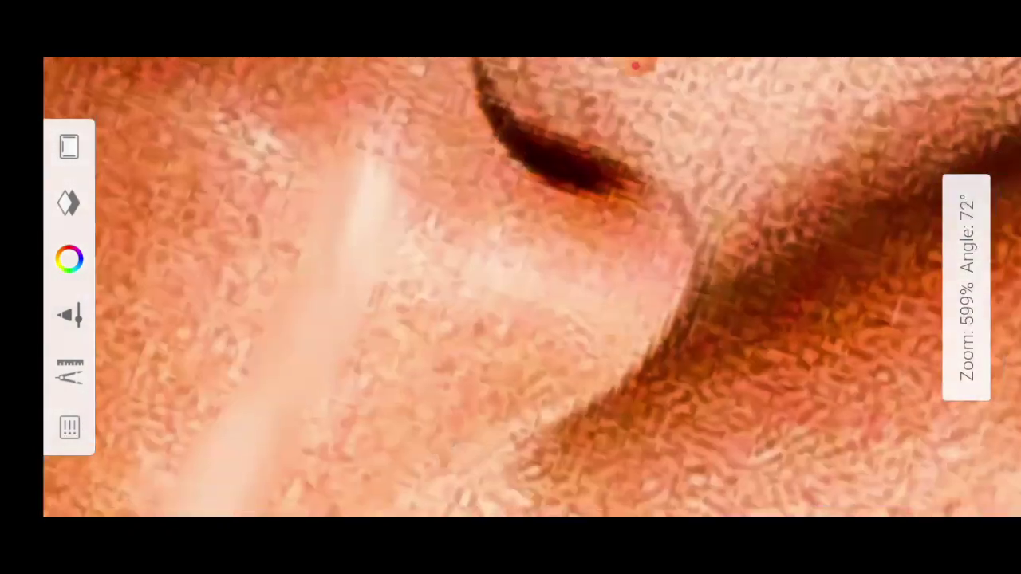
{"action": "scroll", "coordinate": [510, 287], "scroll_direction": "up", "scroll_amount": 1}
{"action": "scroll", "coordinate": [511, 287], "scroll_direction": "up", "scroll_amount": 2}
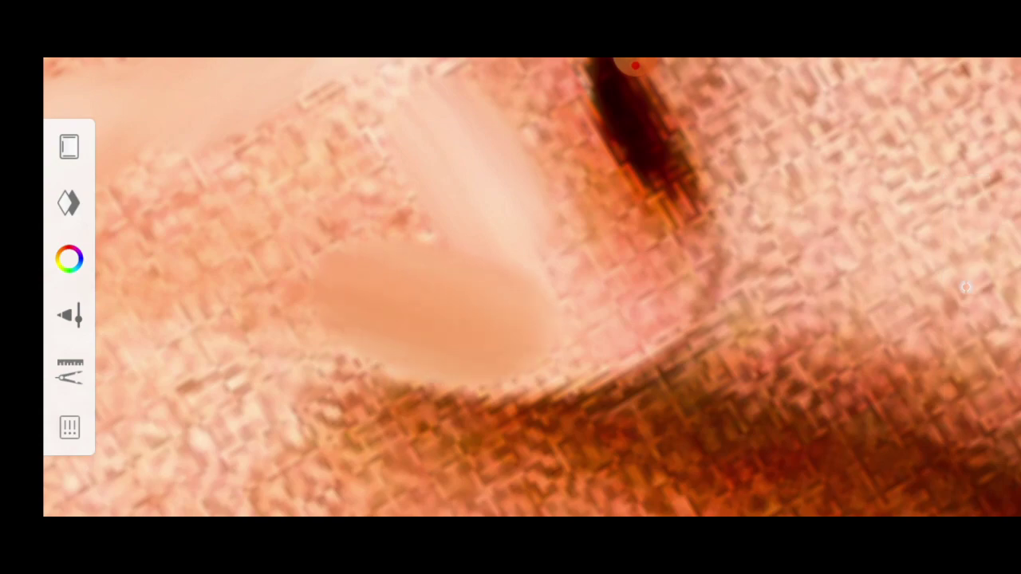
{"action": "scroll", "coordinate": [511, 287], "scroll_direction": "down", "scroll_amount": 1}
{"action": "scroll", "coordinate": [511, 287], "scroll_direction": "up", "scroll_amount": 1}
{"action": "scroll", "coordinate": [511, 287], "scroll_direction": "down", "scroll_amount": 1}
{"action": "scroll", "coordinate": [511, 287], "scroll_direction": "down", "scroll_amount": 2}
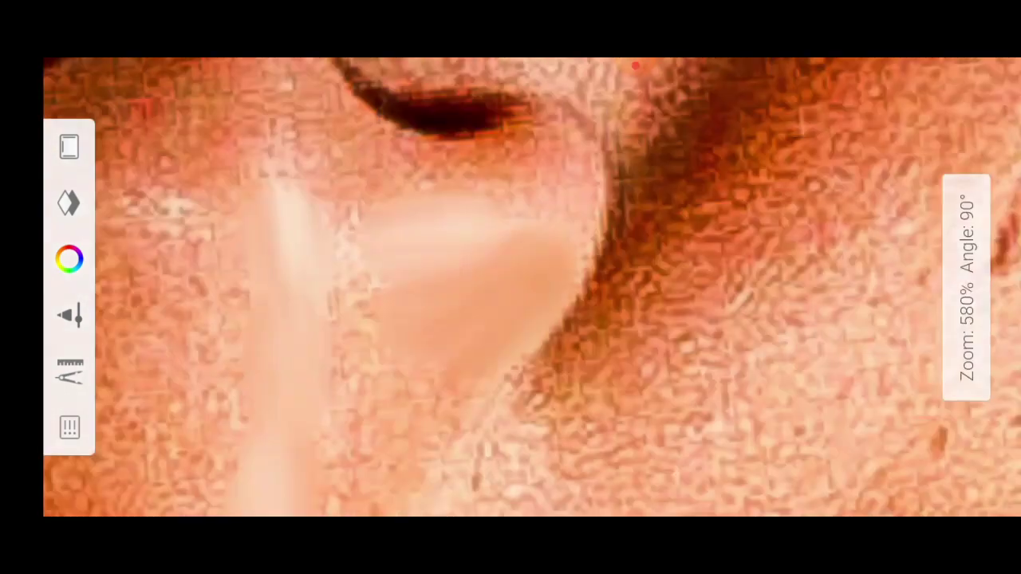
{"action": "scroll", "coordinate": [511, 288], "scroll_direction": "up", "scroll_amount": 2}
{"action": "scroll", "coordinate": [511, 287], "scroll_direction": "down", "scroll_amount": 1}
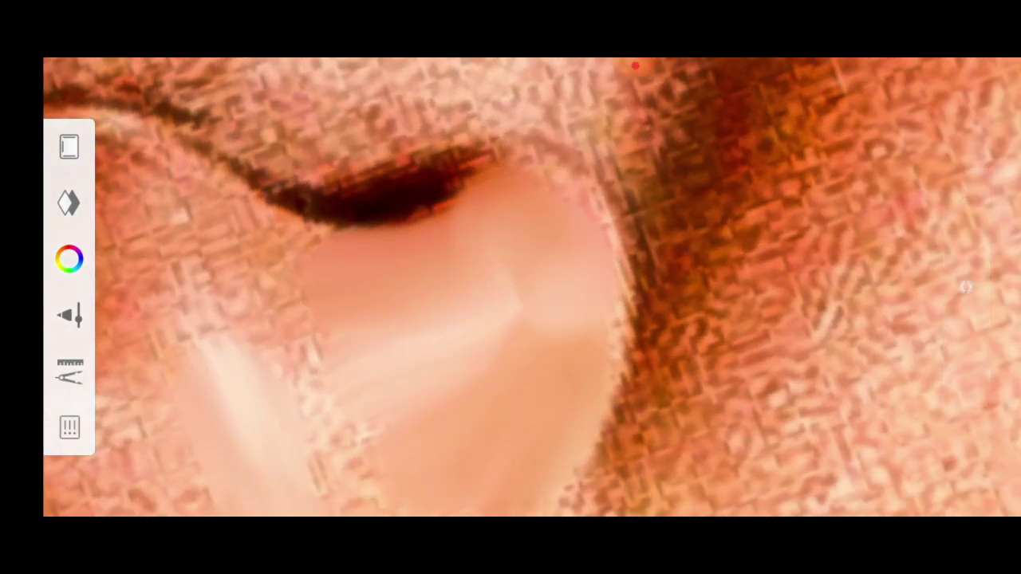
{"action": "scroll", "coordinate": [510, 287], "scroll_direction": "down", "scroll_amount": 2}
{"action": "scroll", "coordinate": [510, 288], "scroll_direction": "up", "scroll_amount": 2}
{"action": "scroll", "coordinate": [511, 287], "scroll_direction": "down", "scroll_amount": 3}
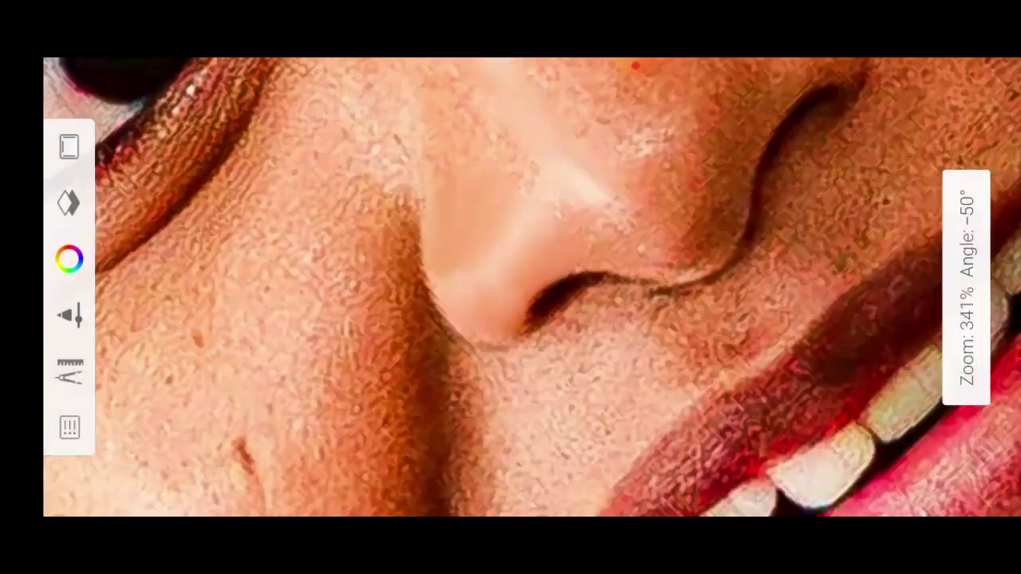
{"action": "scroll", "coordinate": [510, 288], "scroll_direction": "up", "scroll_amount": 2}
{"action": "scroll", "coordinate": [510, 287], "scroll_direction": "up", "scroll_amount": 2}
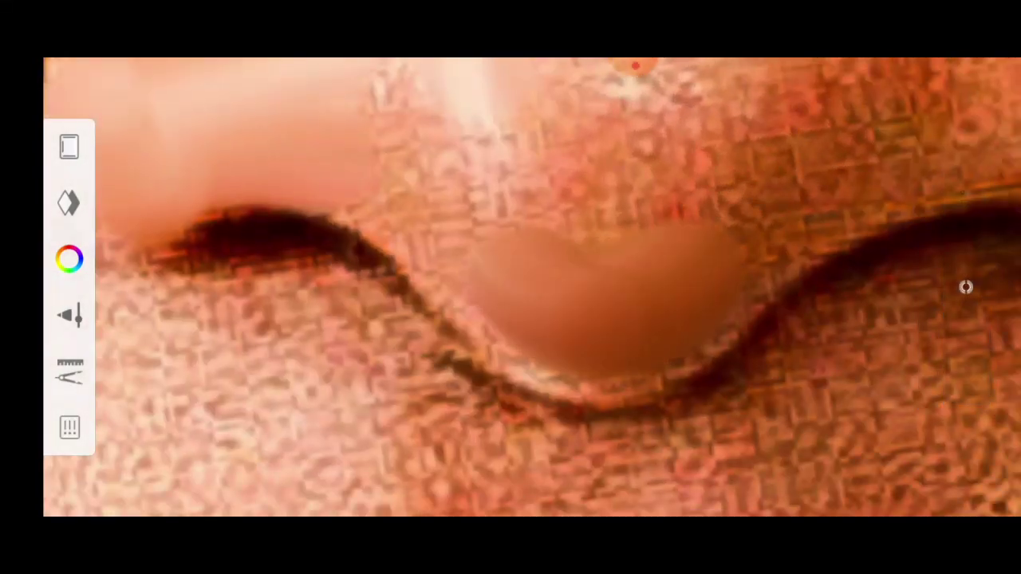
{"action": "scroll", "coordinate": [511, 288], "scroll_direction": "down", "scroll_amount": 1}
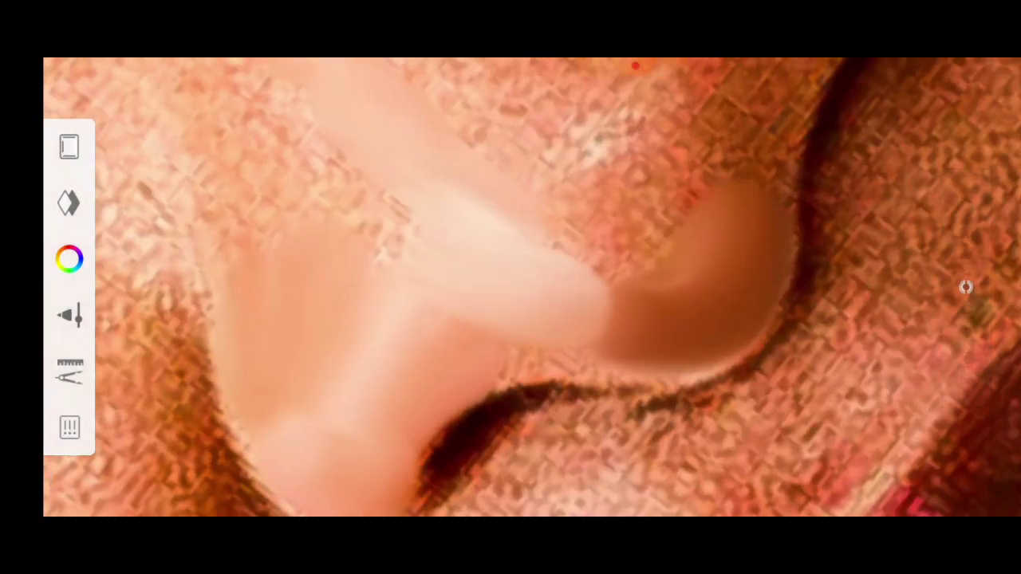
{"action": "scroll", "coordinate": [511, 287], "scroll_direction": "up", "scroll_amount": 1}
{"action": "scroll", "coordinate": [511, 287], "scroll_direction": "down", "scroll_amount": 2}
{"action": "scroll", "coordinate": [511, 288], "scroll_direction": "up", "scroll_amount": 2}
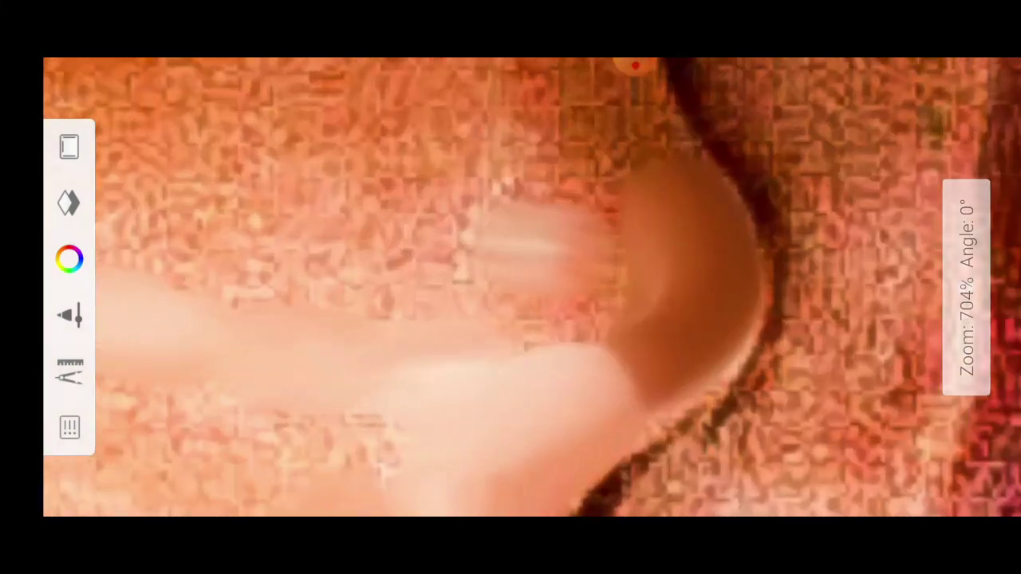
{"action": "left_click", "coordinate": [68, 203]}
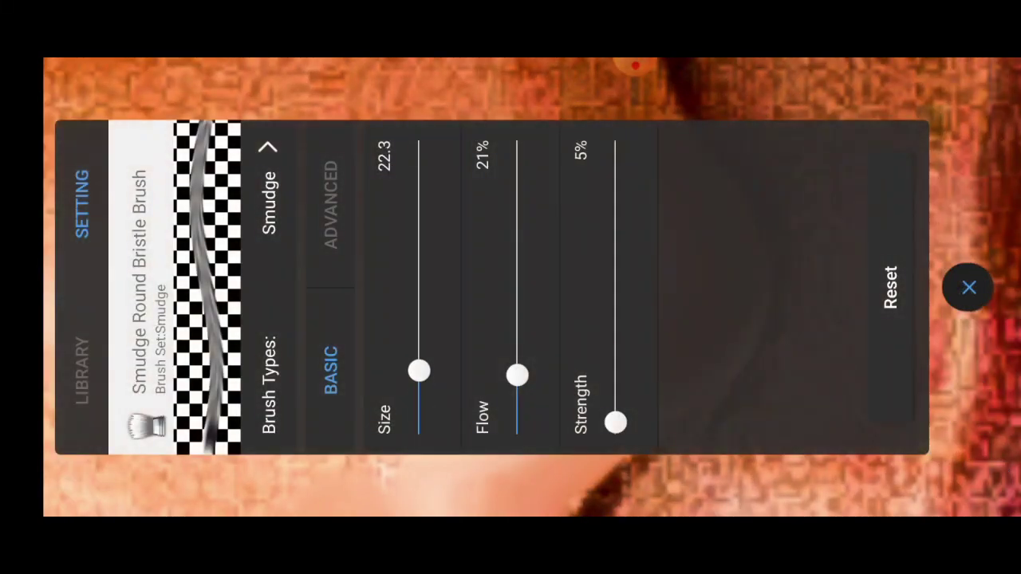
- Smudge darker shadow tone smoothly across the shaded side of the nose
{"action": "left_click", "coordinate": [969, 287]}
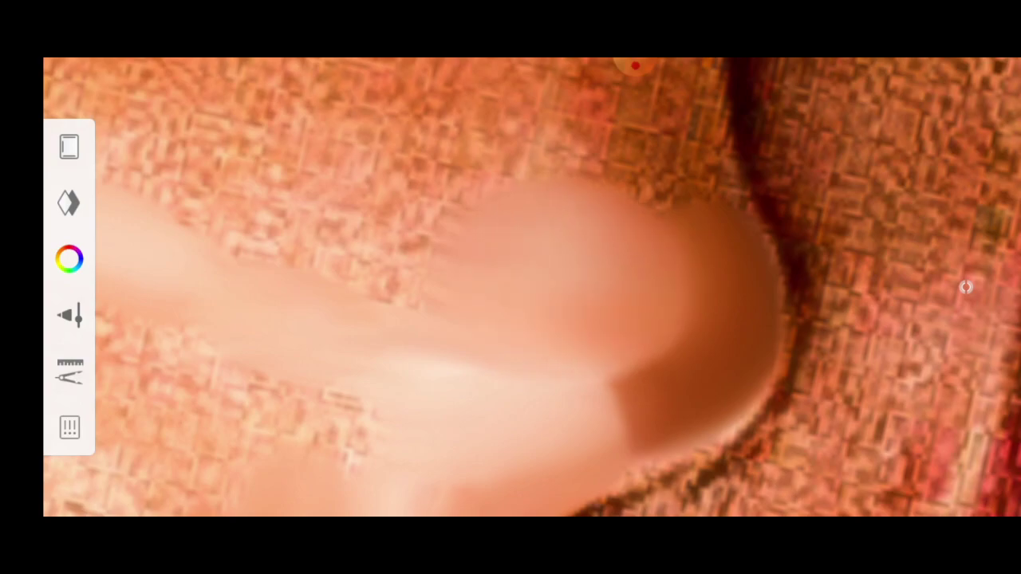
{"action": "scroll", "coordinate": [510, 287], "scroll_direction": "down", "scroll_amount": 1}
{"action": "left_click_drag", "start_coordinate": [718, 288], "coordinate": [303, 263]}
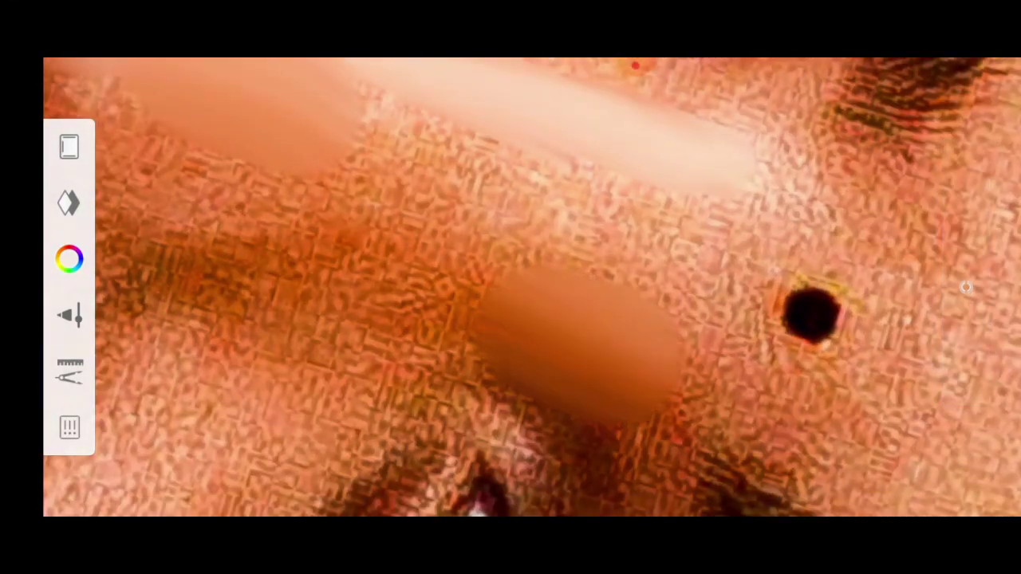
{"action": "left_click_drag", "start_coordinate": [718, 287], "coordinate": [511, 287]}
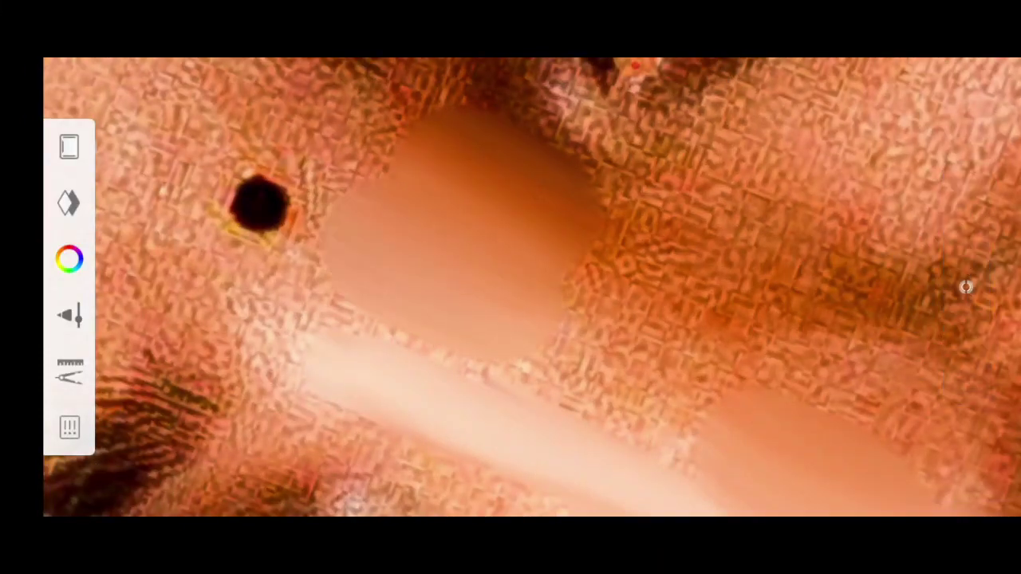
{"action": "left_click_drag", "start_coordinate": [718, 287], "coordinate": [511, 287]}
{"action": "left_click_drag", "start_coordinate": [750, 303], "coordinate": [551, 320]}
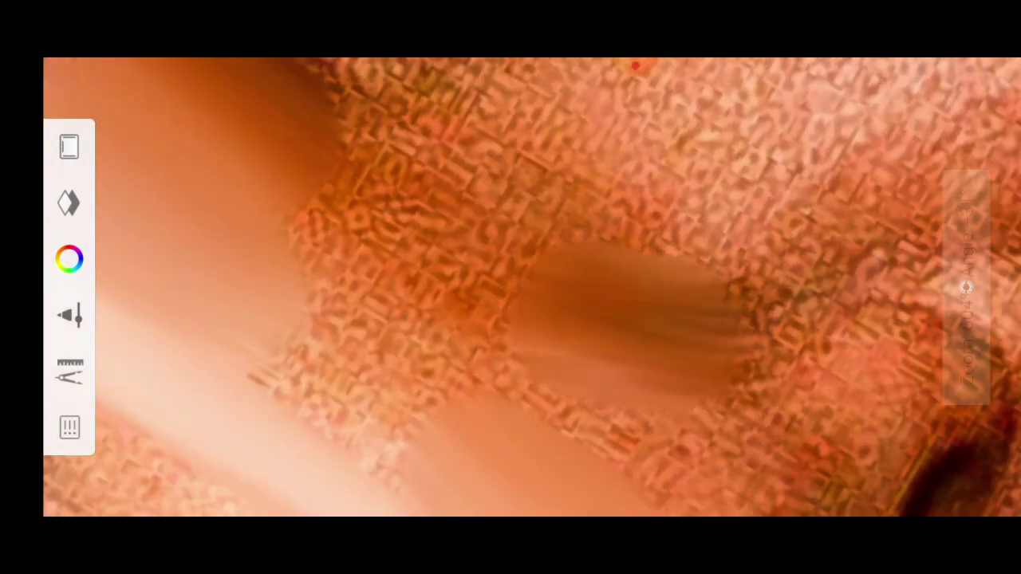
{"action": "mouse_move", "coordinate": [965, 287]}
{"action": "left_mouse_down"}
{"action": "mouse_move", "coordinate": [958, 303]}
{"action": "mouse_move", "coordinate": [925, 191]}
{"action": "left_mouse_up"}
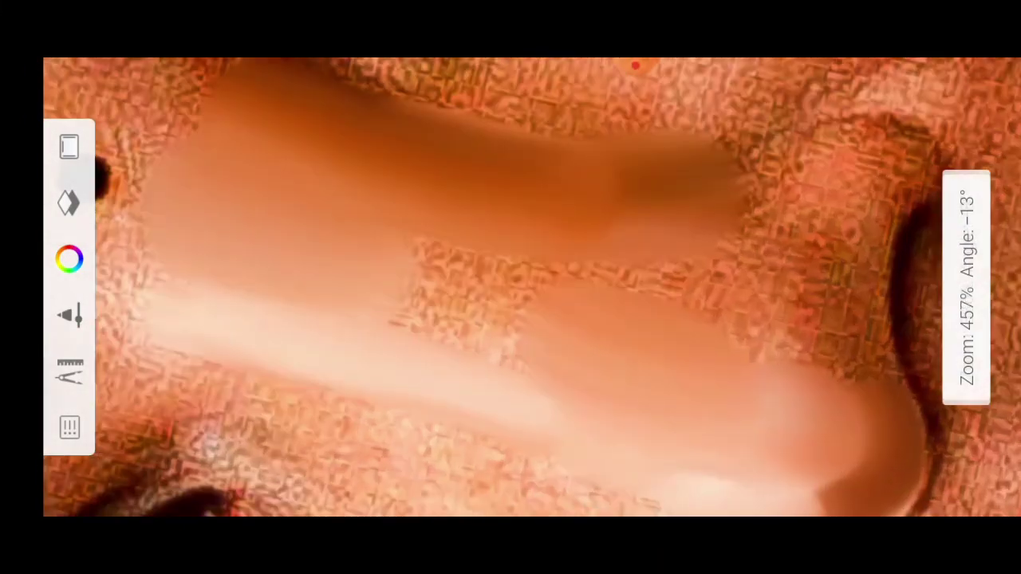
{"action": "left_click_drag", "start_coordinate": [966, 287], "coordinate": [966, 240]}
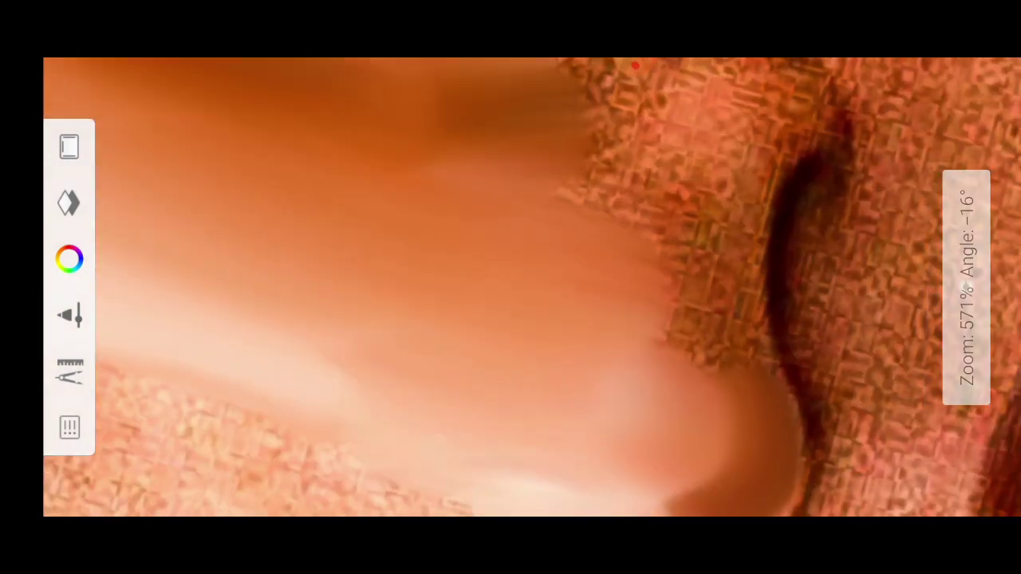
{"action": "mouse_move", "coordinate": [967, 287]}
{"action": "left_mouse_down"}
{"action": "mouse_move", "coordinate": [962, 279]}
{"action": "mouse_move", "coordinate": [966, 288]}
{"action": "left_mouse_up"}
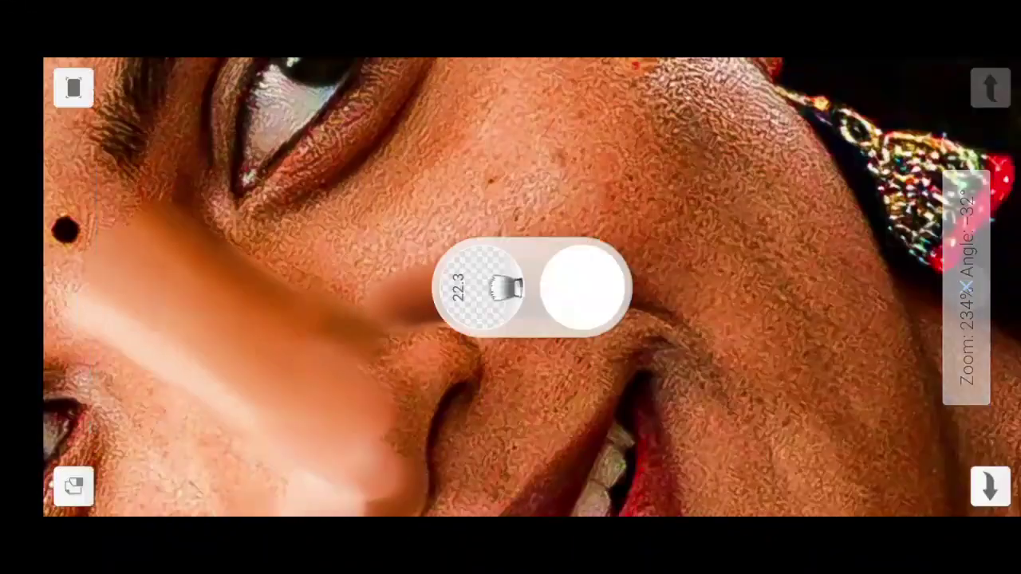
- Enlarge the smudge brush to about 30.7 and blend nose shadow onto the cheek
{"action": "left_click", "coordinate": [582, 287]}
{"action": "left_click_drag", "start_coordinate": [419, 365], "coordinate": [418, 354]}
{"action": "left_click", "coordinate": [969, 287]}
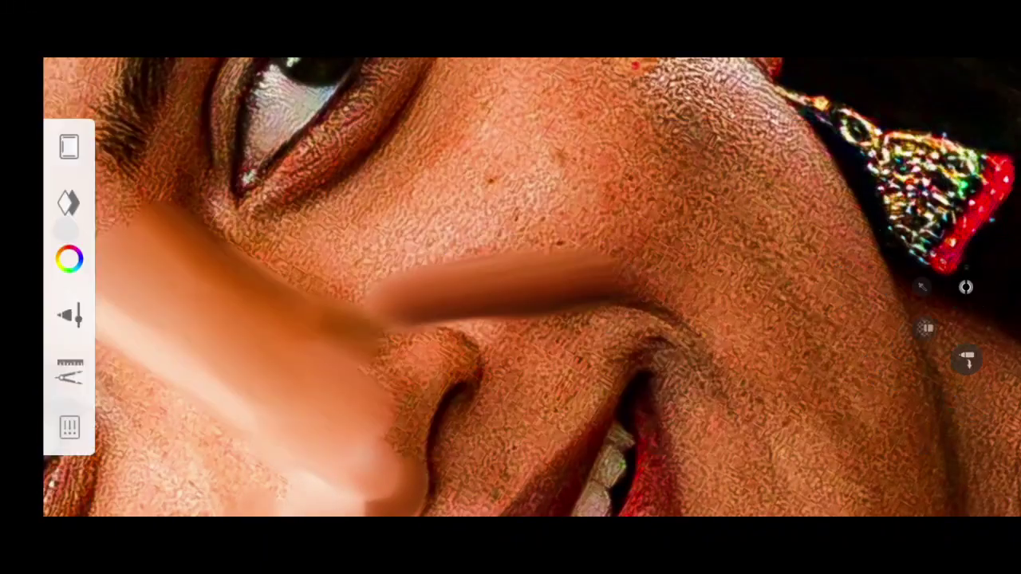
{"action": "left_click_drag", "start_coordinate": [966, 287], "coordinate": [966, 287]}
{"action": "left_click", "coordinate": [483, 287]}
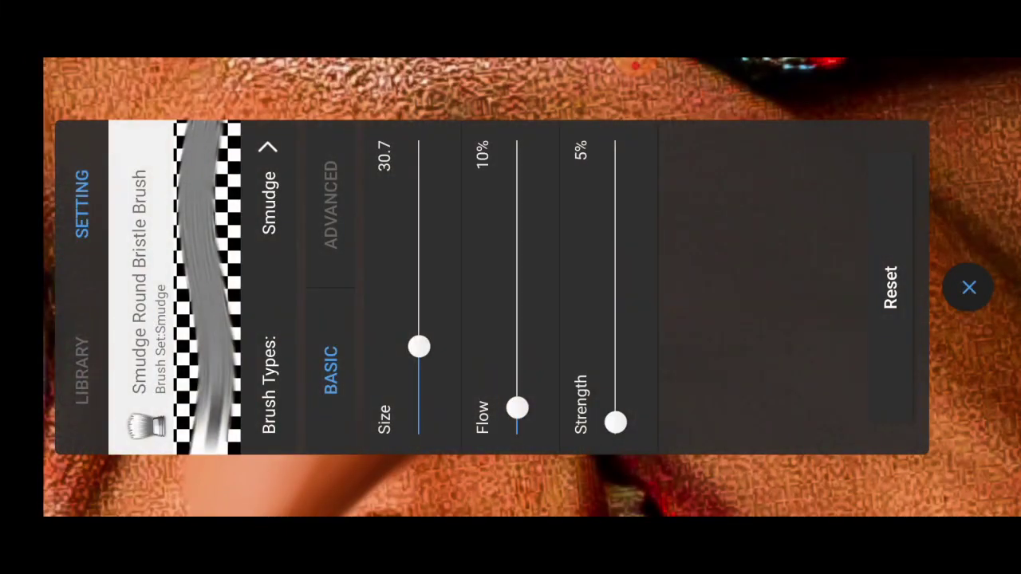
- Smooth the skin beside the nose with the smudge brush
{"action": "left_click", "coordinate": [968, 287]}
{"action": "left_click_drag", "start_coordinate": [510, 287], "coordinate": [607, 240]}
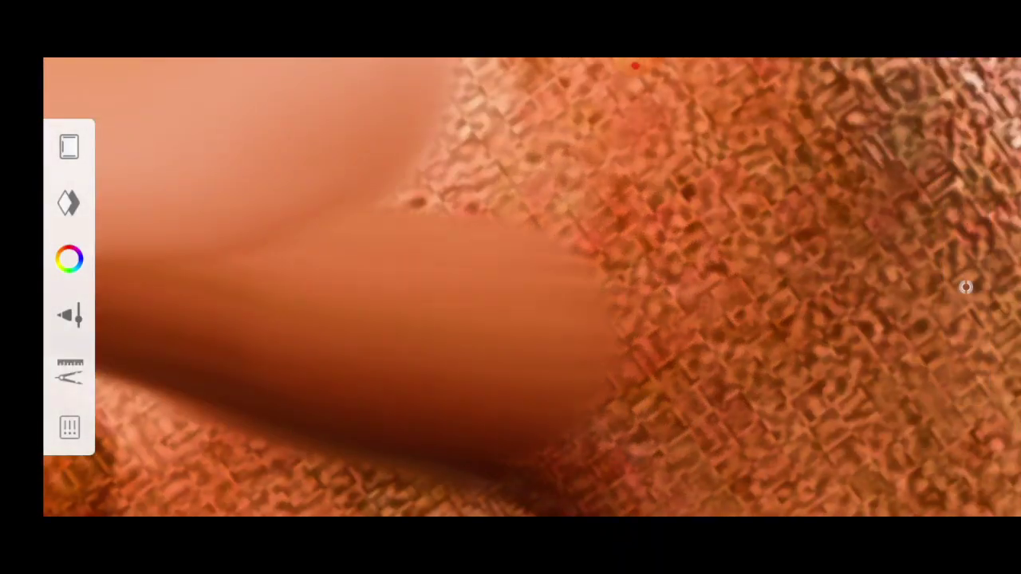
{"action": "mouse_move", "coordinate": [511, 287]}
{"action": "left_mouse_down"}
{"action": "mouse_move", "coordinate": [479, 271]}
{"action": "mouse_move", "coordinate": [510, 303]}
{"action": "mouse_move", "coordinate": [495, 287]}
{"action": "left_mouse_up"}
{"action": "mouse_move", "coordinate": [351, 239]}
{"action": "left_mouse_down"}
{"action": "mouse_move", "coordinate": [503, 280]}
{"action": "mouse_move", "coordinate": [479, 319]}
{"action": "mouse_move", "coordinate": [447, 287]}
{"action": "mouse_move", "coordinate": [479, 255]}
{"action": "left_mouse_up"}
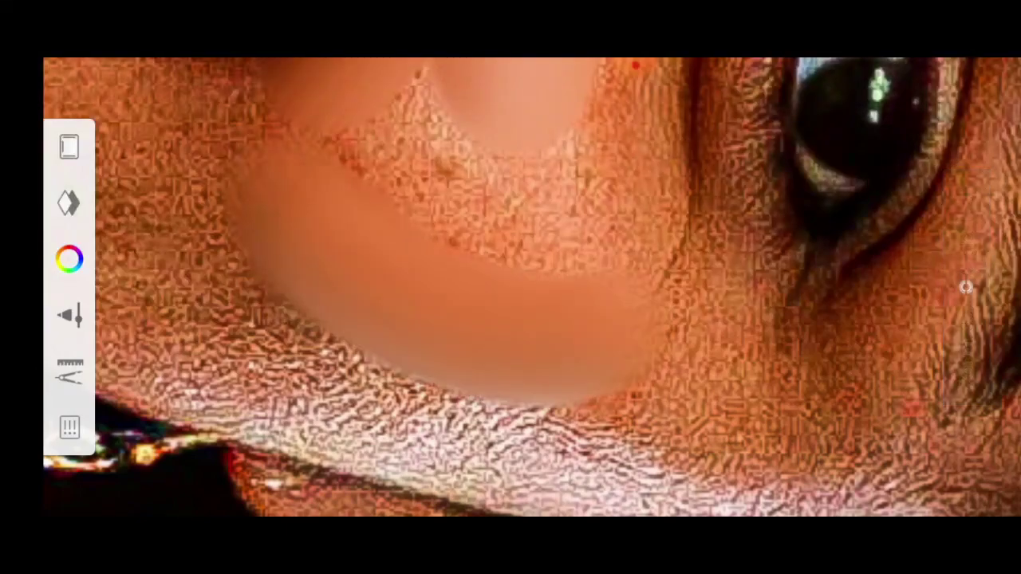
{"action": "left_click_drag", "start_coordinate": [511, 287], "coordinate": [447, 240]}
{"action": "mouse_move", "coordinate": [510, 287]}
{"action": "left_mouse_down"}
{"action": "mouse_move", "coordinate": [479, 264]}
{"action": "mouse_move", "coordinate": [510, 303]}
{"action": "mouse_move", "coordinate": [479, 263]}
{"action": "mouse_move", "coordinate": [511, 303]}
{"action": "mouse_move", "coordinate": [479, 263]}
{"action": "mouse_move", "coordinate": [511, 303]}
{"action": "mouse_move", "coordinate": [478, 263]}
{"action": "mouse_move", "coordinate": [511, 303]}
{"action": "mouse_move", "coordinate": [479, 271]}
{"action": "mouse_move", "coordinate": [511, 288]}
{"action": "left_mouse_up"}
- Blend the grainy cheek and lower-face skin into smooth tone down to the jaw
{"action": "left_click_drag", "start_coordinate": [383, 343], "coordinate": [558, 399]}
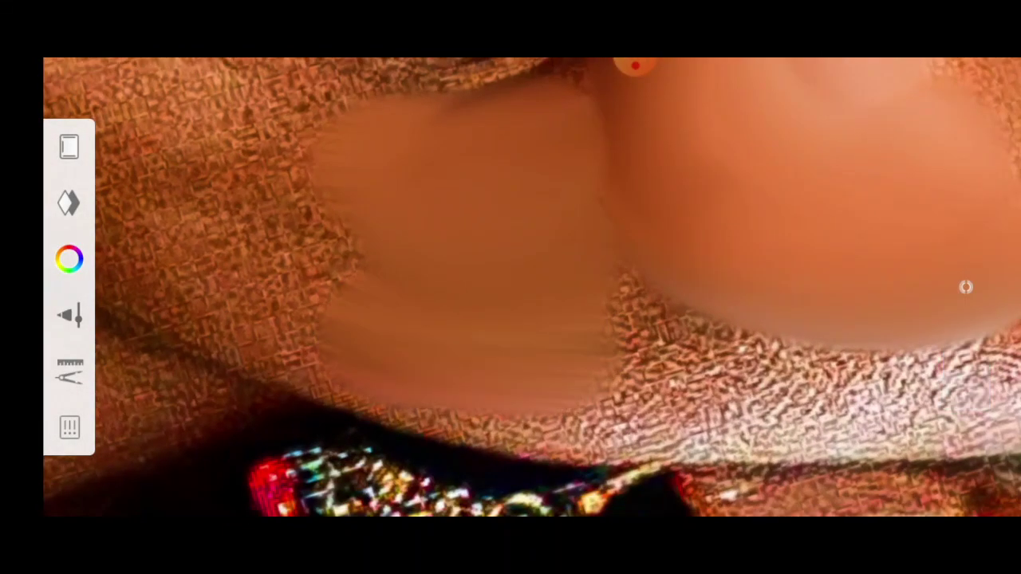
{"action": "mouse_move", "coordinate": [510, 288]}
{"action": "left_mouse_down"}
{"action": "mouse_move", "coordinate": [479, 271]}
{"action": "mouse_move", "coordinate": [510, 288]}
{"action": "left_mouse_up"}
{"action": "left_click_drag", "start_coordinate": [343, 271], "coordinate": [662, 343]}
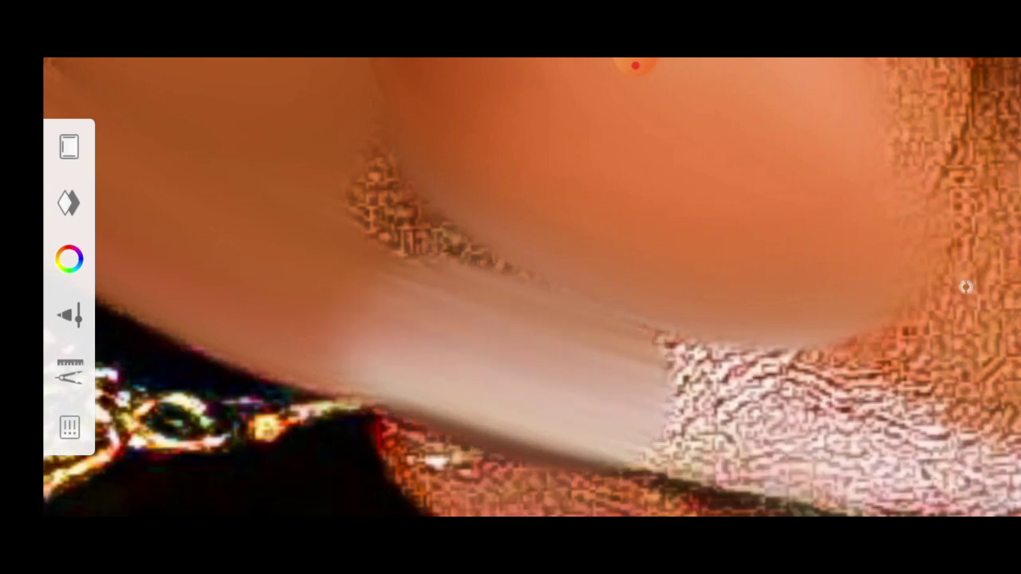
{"action": "left_click_drag", "start_coordinate": [447, 383], "coordinate": [782, 447]}
{"action": "mouse_move", "coordinate": [511, 287]}
{"action": "left_mouse_down"}
{"action": "mouse_move", "coordinate": [479, 271]}
{"action": "mouse_move", "coordinate": [510, 287]}
{"action": "left_mouse_up"}
{"action": "left_click", "coordinate": [855, 286]}
- Lower the smudge brush flow to 1% and frame the cheek close up
{"action": "left_click_drag", "start_coordinate": [517, 408], "coordinate": [517, 433]}
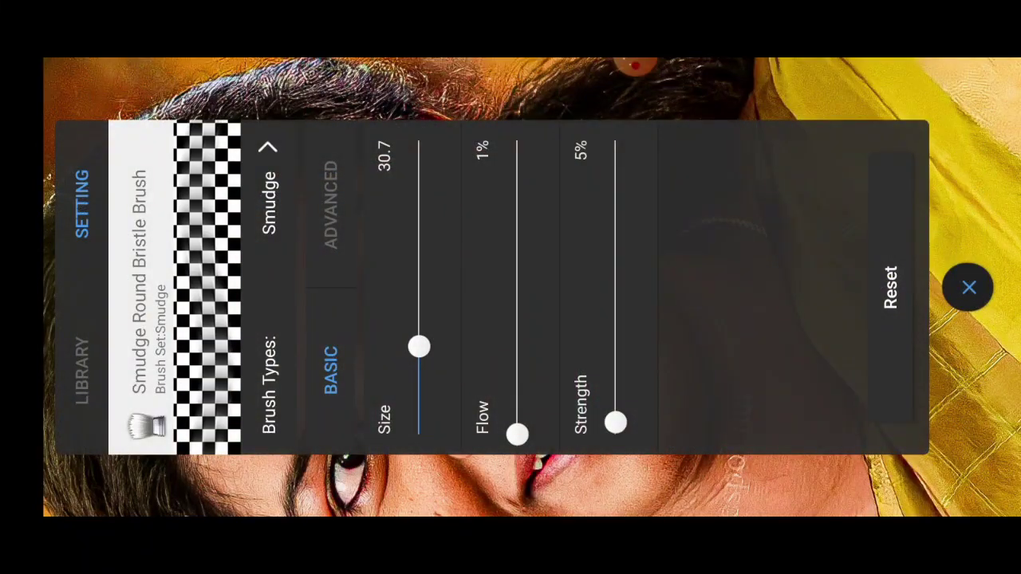
{"action": "left_click", "coordinate": [968, 287]}
{"action": "left_click_drag", "start_coordinate": [511, 288], "coordinate": [447, 255]}
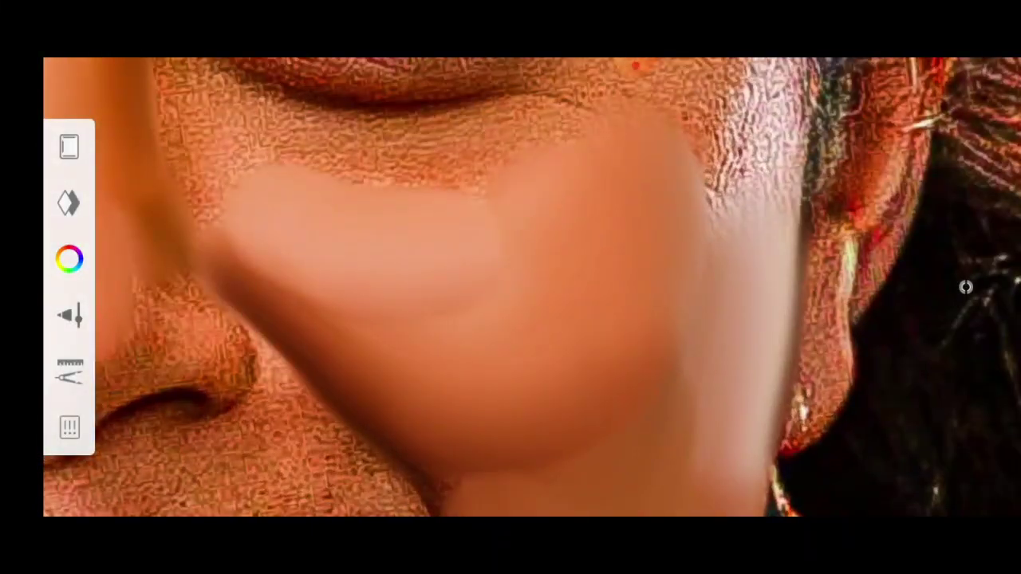
{"action": "mouse_move", "coordinate": [510, 287]}
{"action": "left_mouse_down"}
{"action": "mouse_move", "coordinate": [479, 271]}
{"action": "mouse_move", "coordinate": [542, 303]}
{"action": "mouse_move", "coordinate": [479, 272]}
{"action": "left_mouse_up"}
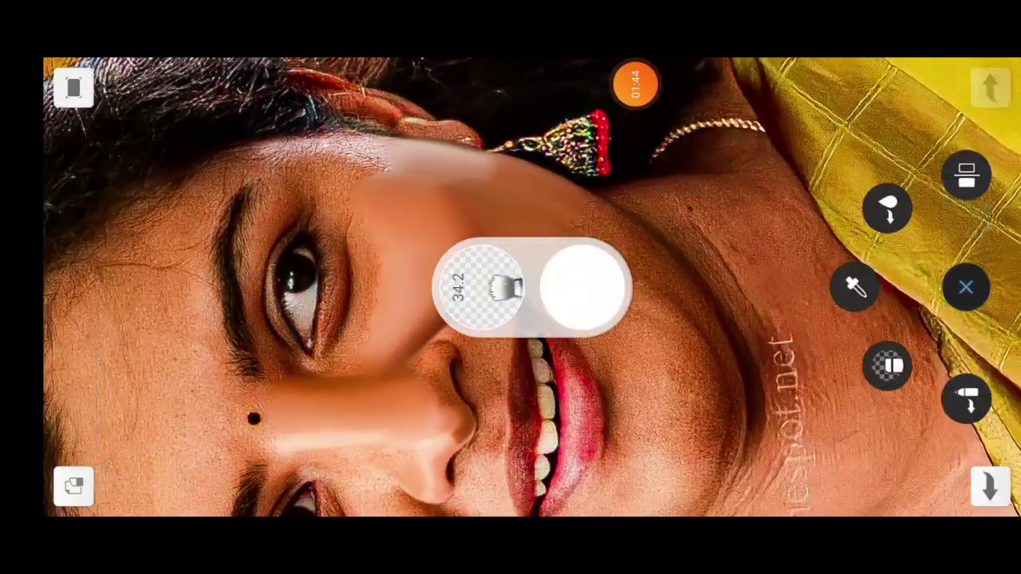
{"action": "left_click", "coordinate": [855, 286]}
{"action": "left_click", "coordinate": [969, 287]}
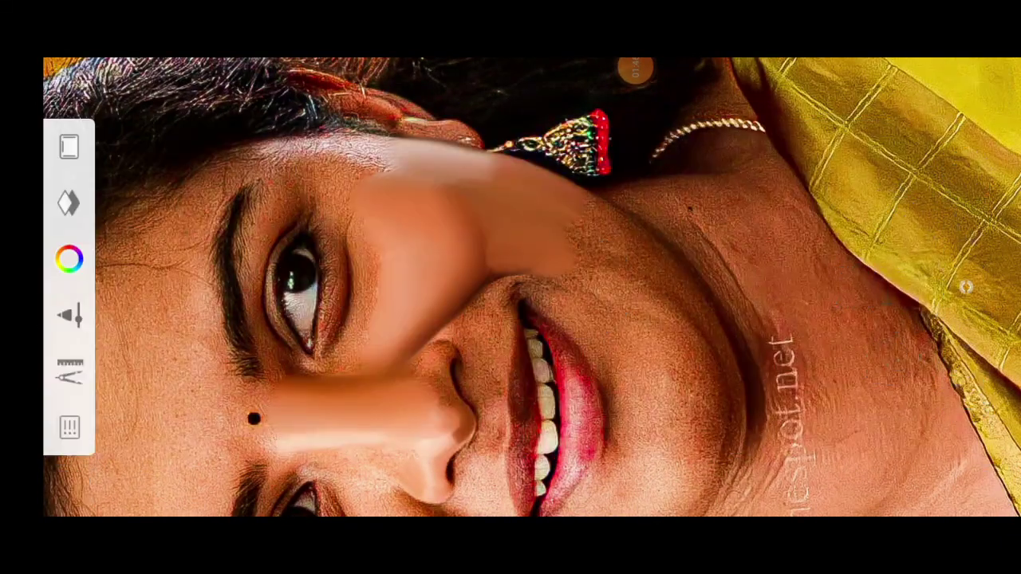
- Smudge the skin around the nose and mouth smooth, filling leftover gaps
{"action": "left_click_drag", "start_coordinate": [511, 288], "coordinate": [447, 255]}
{"action": "mouse_move", "coordinate": [511, 287]}
{"action": "left_mouse_down"}
{"action": "mouse_move", "coordinate": [478, 271]}
{"action": "mouse_move", "coordinate": [543, 319]}
{"action": "left_mouse_up"}
{"action": "mouse_move", "coordinate": [511, 287]}
{"action": "left_mouse_down"}
{"action": "mouse_move", "coordinate": [478, 272]}
{"action": "mouse_move", "coordinate": [511, 304]}
{"action": "mouse_move", "coordinate": [542, 287]}
{"action": "mouse_move", "coordinate": [479, 271]}
{"action": "mouse_move", "coordinate": [543, 319]}
{"action": "mouse_move", "coordinate": [478, 271]}
{"action": "mouse_move", "coordinate": [527, 311]}
{"action": "mouse_move", "coordinate": [479, 271]}
{"action": "mouse_move", "coordinate": [510, 303]}
{"action": "mouse_move", "coordinate": [495, 279]}
{"action": "mouse_move", "coordinate": [511, 287]}
{"action": "mouse_move", "coordinate": [479, 271]}
{"action": "mouse_move", "coordinate": [511, 288]}
{"action": "left_mouse_up"}
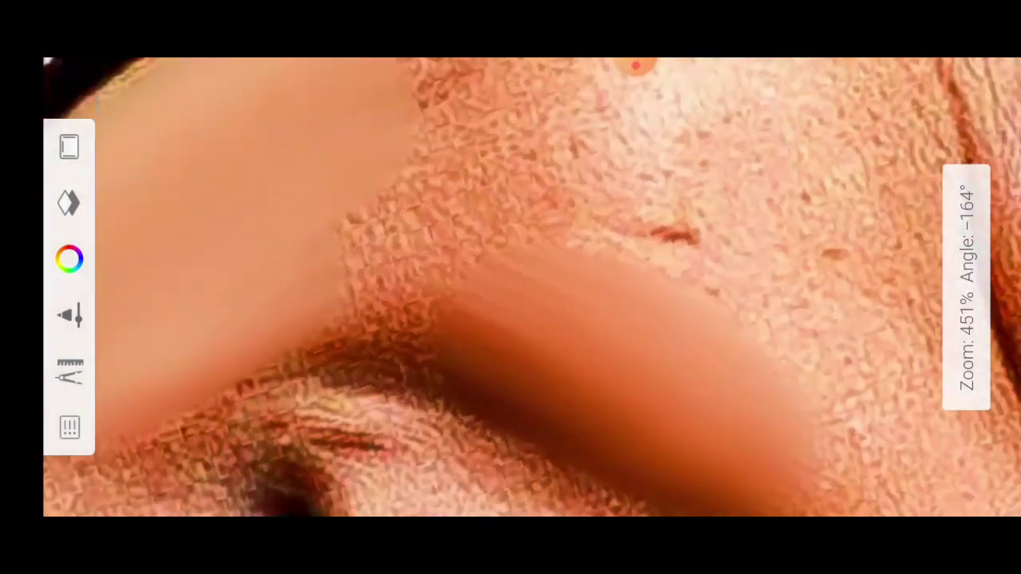
{"action": "left_click_drag", "start_coordinate": [351, 232], "coordinate": [216, 390]}
{"action": "mouse_move", "coordinate": [510, 287]}
{"action": "left_mouse_down"}
{"action": "mouse_move", "coordinate": [494, 304]}
{"action": "mouse_move", "coordinate": [495, 271]}
{"action": "mouse_move", "coordinate": [479, 272]}
{"action": "mouse_move", "coordinate": [511, 287]}
{"action": "mouse_move", "coordinate": [479, 272]}
{"action": "left_mouse_up"}
{"action": "left_click_drag", "start_coordinate": [391, 263], "coordinate": [319, 295]}
{"action": "mouse_move", "coordinate": [510, 287]}
{"action": "left_mouse_down"}
{"action": "mouse_move", "coordinate": [479, 263]}
{"action": "mouse_move", "coordinate": [527, 303]}
{"action": "left_mouse_up"}
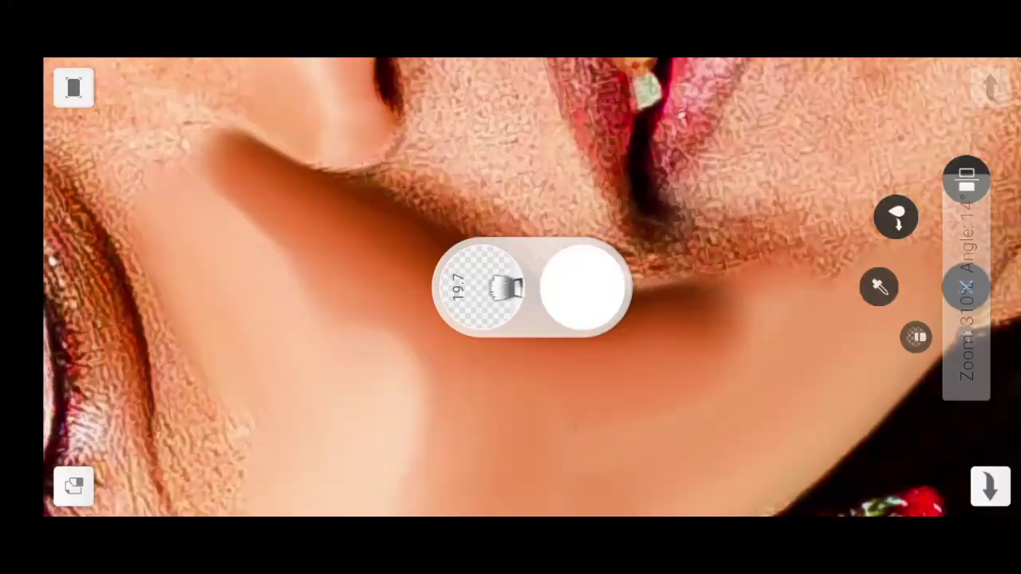
- Check the smudge brush settings and zoom in on the lips and nose
{"action": "left_click", "coordinate": [505, 288]}
{"action": "left_click", "coordinate": [968, 287]}
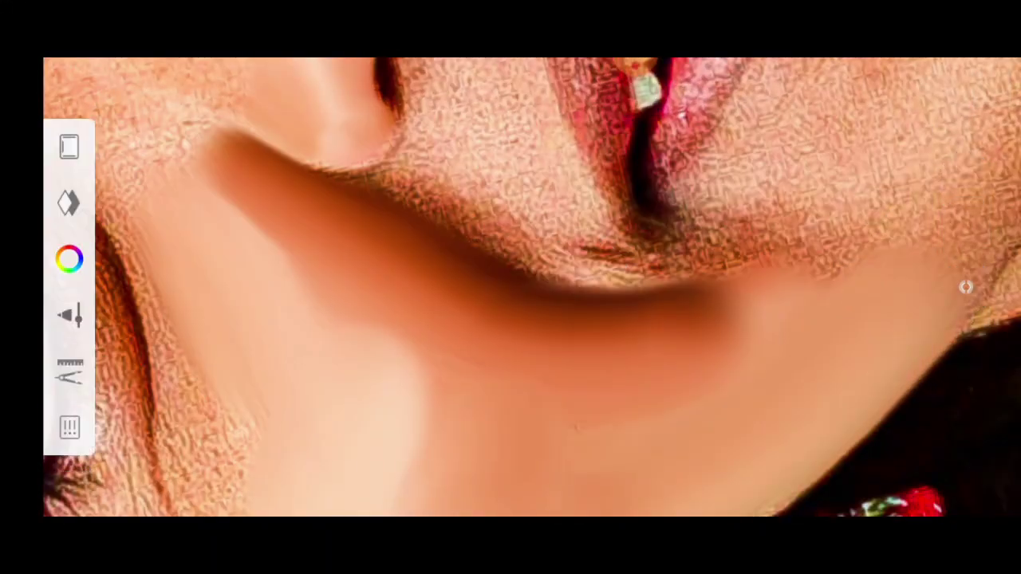
{"action": "mouse_move", "coordinate": [510, 287]}
{"action": "left_mouse_down"}
{"action": "mouse_move", "coordinate": [478, 255]}
{"action": "mouse_move", "coordinate": [463, 303]}
{"action": "mouse_move", "coordinate": [494, 335]}
{"action": "mouse_move", "coordinate": [527, 319]}
{"action": "mouse_move", "coordinate": [511, 288]}
{"action": "mouse_move", "coordinate": [479, 264]}
{"action": "mouse_move", "coordinate": [495, 272]}
{"action": "mouse_move", "coordinate": [479, 303]}
{"action": "mouse_move", "coordinate": [510, 320]}
{"action": "mouse_move", "coordinate": [527, 303]}
{"action": "mouse_move", "coordinate": [494, 272]}
{"action": "mouse_move", "coordinate": [478, 303]}
{"action": "mouse_move", "coordinate": [511, 319]}
{"action": "mouse_move", "coordinate": [526, 303]}
{"action": "mouse_move", "coordinate": [526, 271]}
{"action": "mouse_move", "coordinate": [463, 247]}
{"action": "left_mouse_up"}
{"action": "left_click", "coordinate": [885, 209]}
{"action": "left_click", "coordinate": [968, 287]}
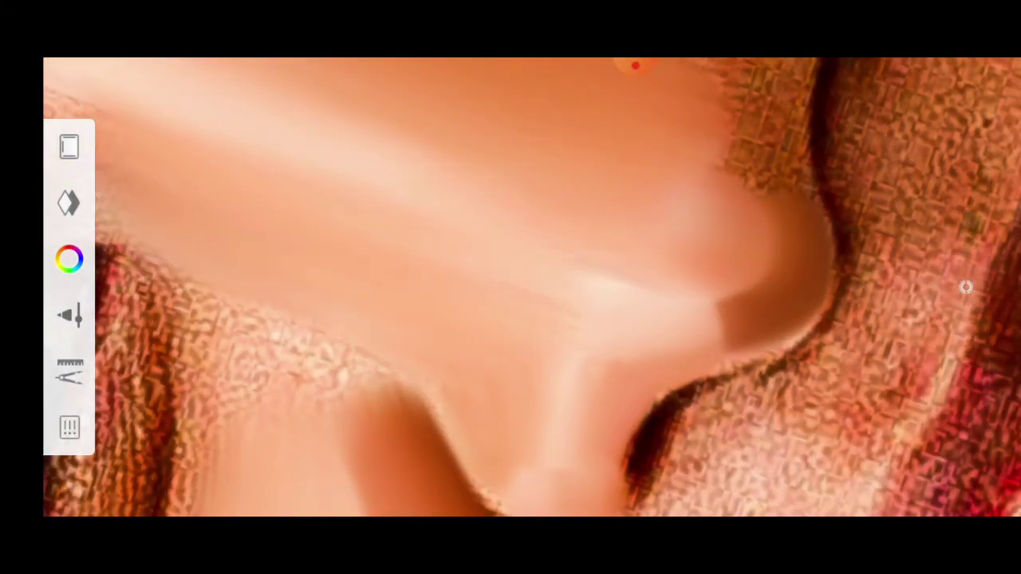
{"action": "mouse_move", "coordinate": [511, 287]}
{"action": "left_mouse_down"}
{"action": "mouse_move", "coordinate": [470, 267]}
{"action": "mouse_move", "coordinate": [495, 279]}
{"action": "mouse_move", "coordinate": [531, 255]}
{"action": "left_mouse_up"}
- Smooth the chin skin across the jaw and review lips, cheek and earring
{"action": "mouse_move", "coordinate": [726, 327]}
{"action": "left_mouse_down"}
{"action": "mouse_move", "coordinate": [559, 383]}
{"action": "mouse_move", "coordinate": [415, 351]}
{"action": "left_mouse_up"}
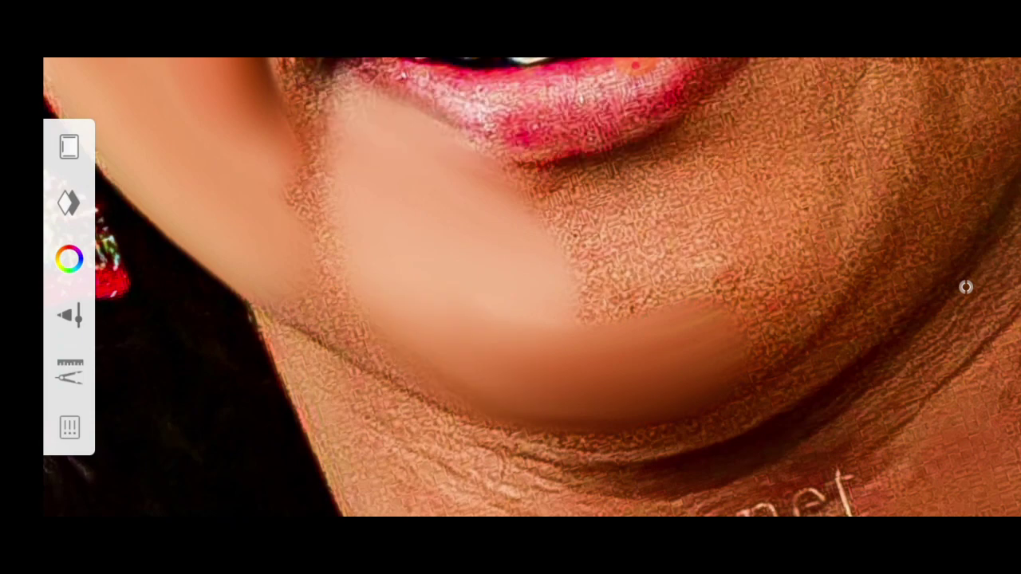
{"action": "left_click_drag", "start_coordinate": [511, 288], "coordinate": [479, 239]}
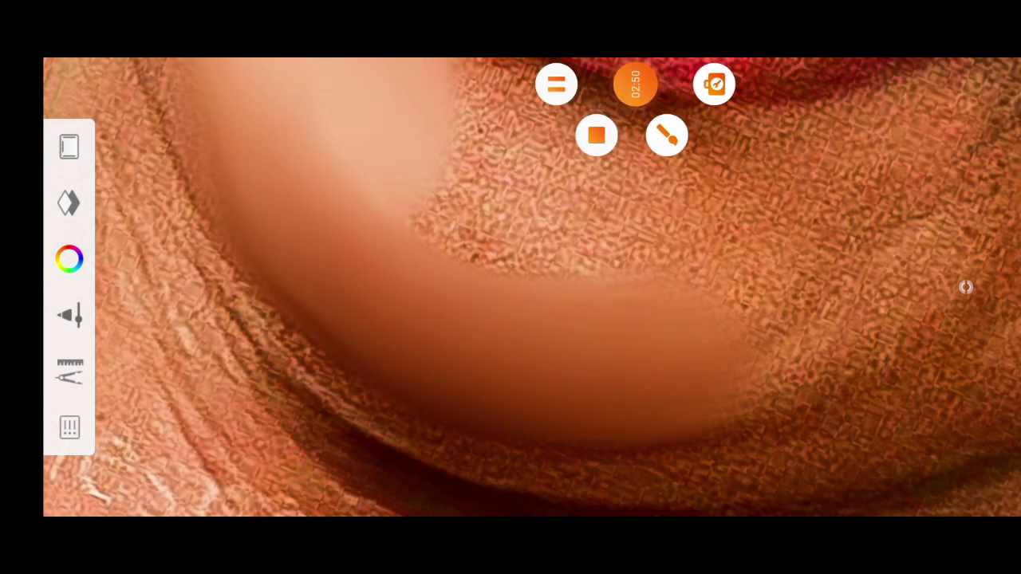
{"action": "left_click_drag", "start_coordinate": [511, 287], "coordinate": [494, 263]}
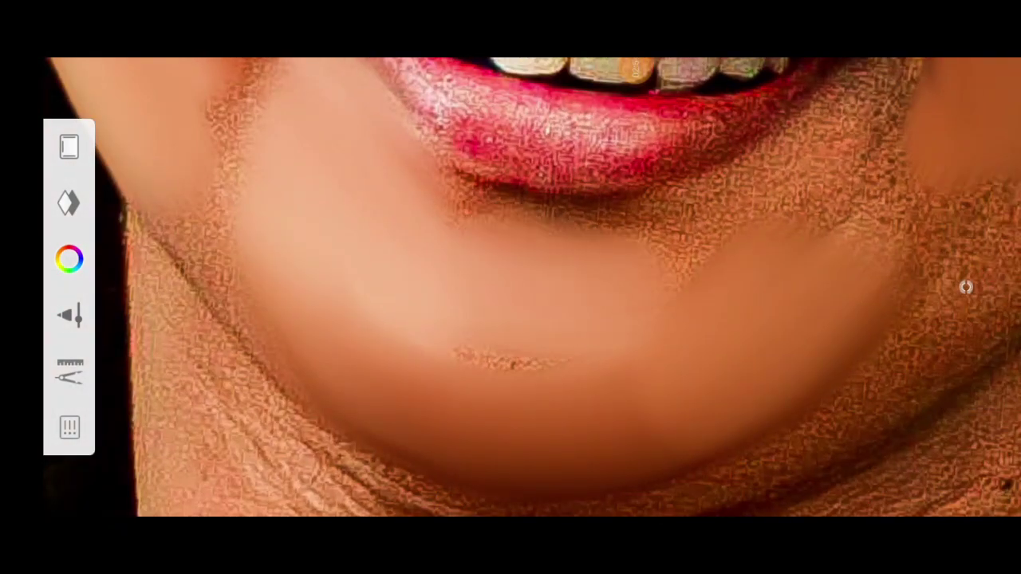
{"action": "left_click_drag", "start_coordinate": [510, 287], "coordinate": [495, 263]}
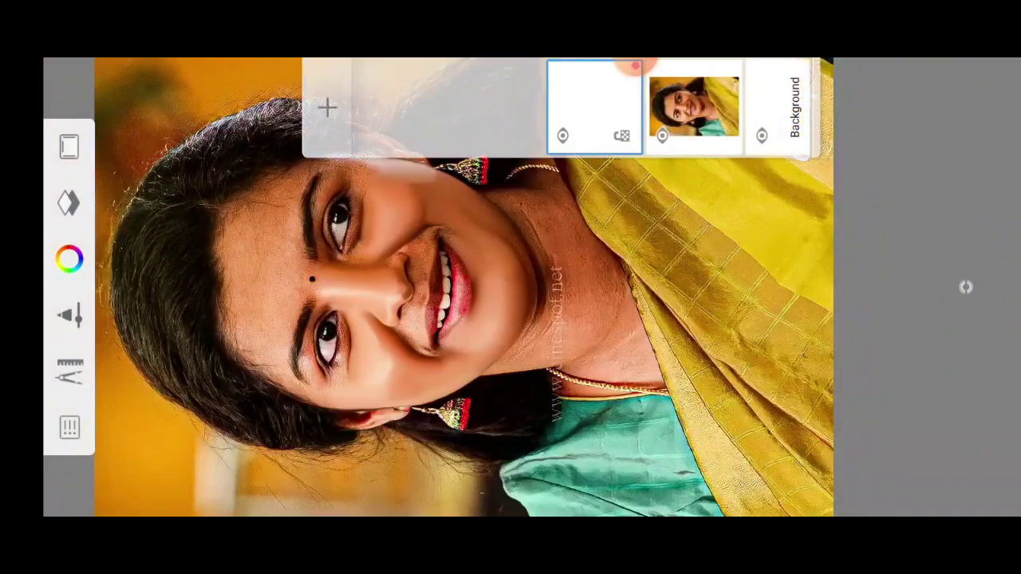
- Choose the Flow Airbrush and set the paint colour to pink R240 G106 B170
{"action": "scroll", "coordinate": [519, 287], "scroll_direction": "left", "scroll_amount": 10}
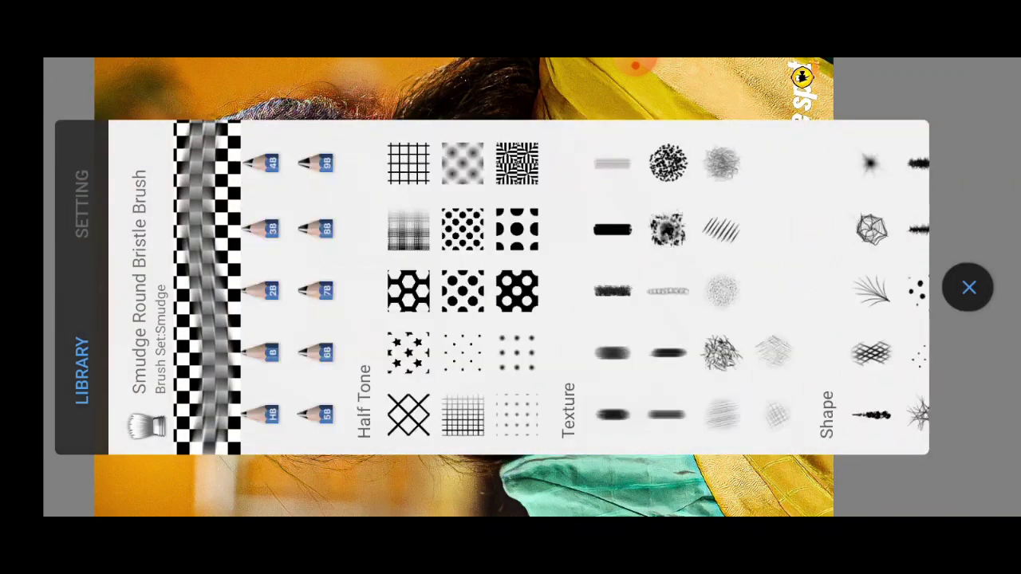
{"action": "left_click", "coordinate": [307, 291]}
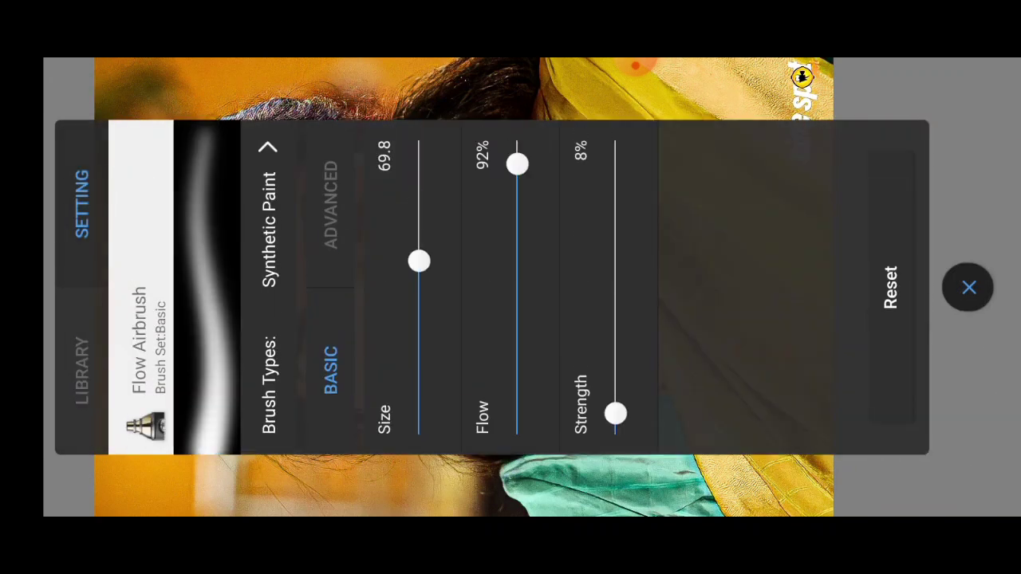
{"action": "left_click", "coordinate": [969, 287]}
{"action": "left_click", "coordinate": [69, 259]}
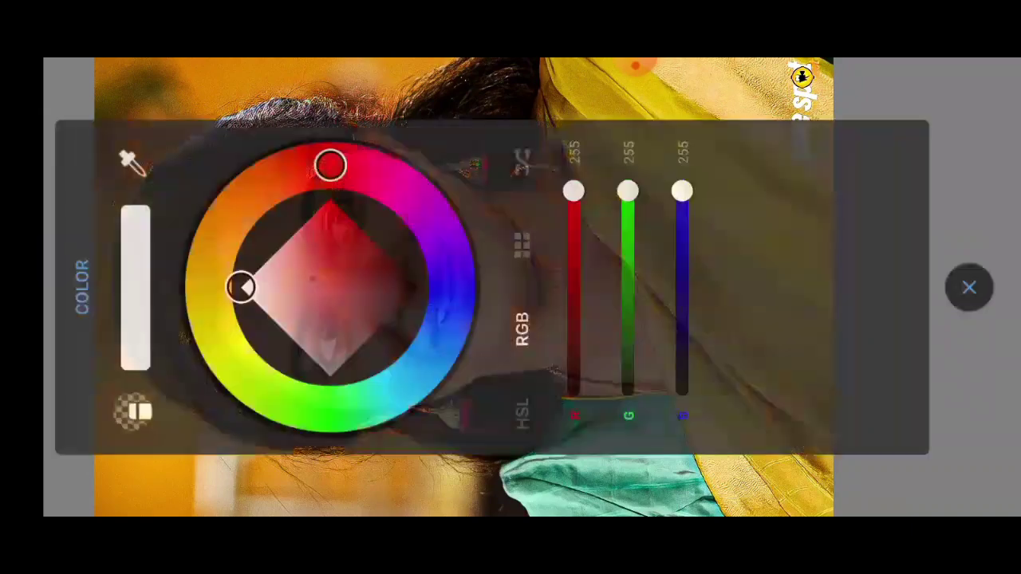
{"action": "mouse_move", "coordinate": [331, 166]}
{"action": "left_mouse_down"}
{"action": "mouse_move", "coordinate": [298, 167]}
{"action": "mouse_move", "coordinate": [378, 173]}
{"action": "left_mouse_up"}
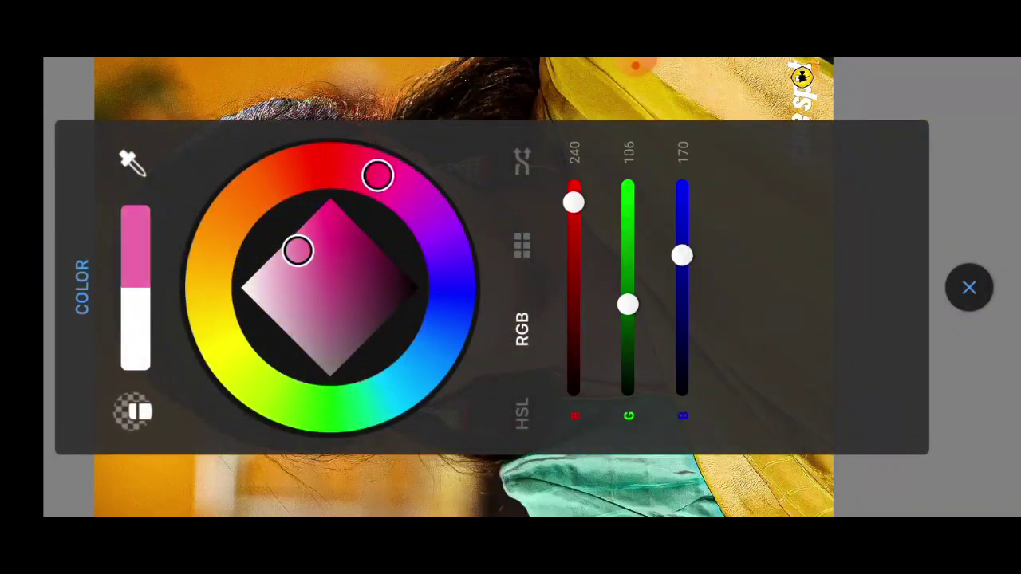
{"action": "left_click", "coordinate": [969, 287]}
- Enlarge the airbrush to size 511 and spray pink over forehead and cheeks
{"action": "left_click", "coordinate": [331, 331]}
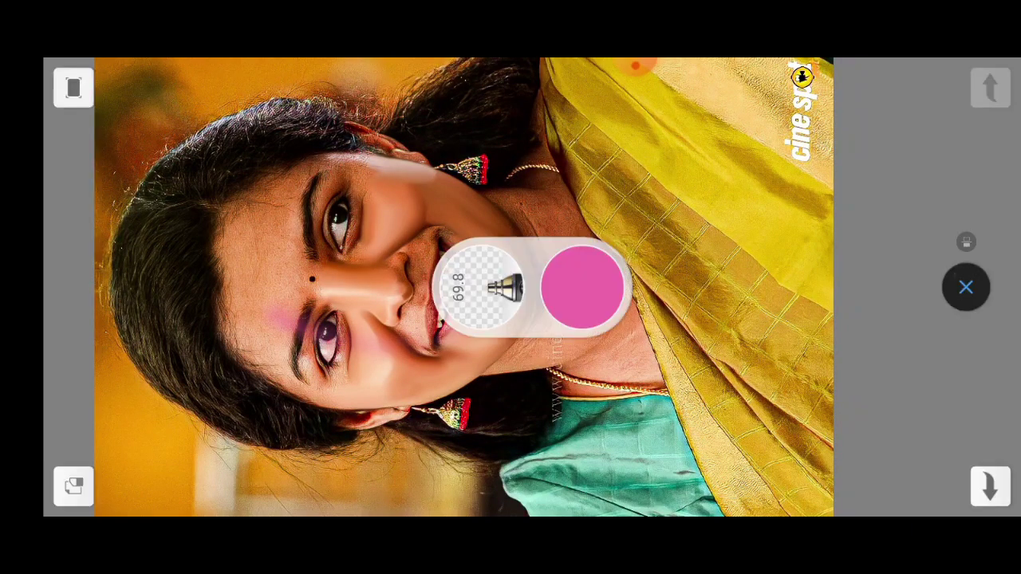
{"action": "left_click", "coordinate": [506, 284]}
{"action": "left_click", "coordinate": [968, 287]}
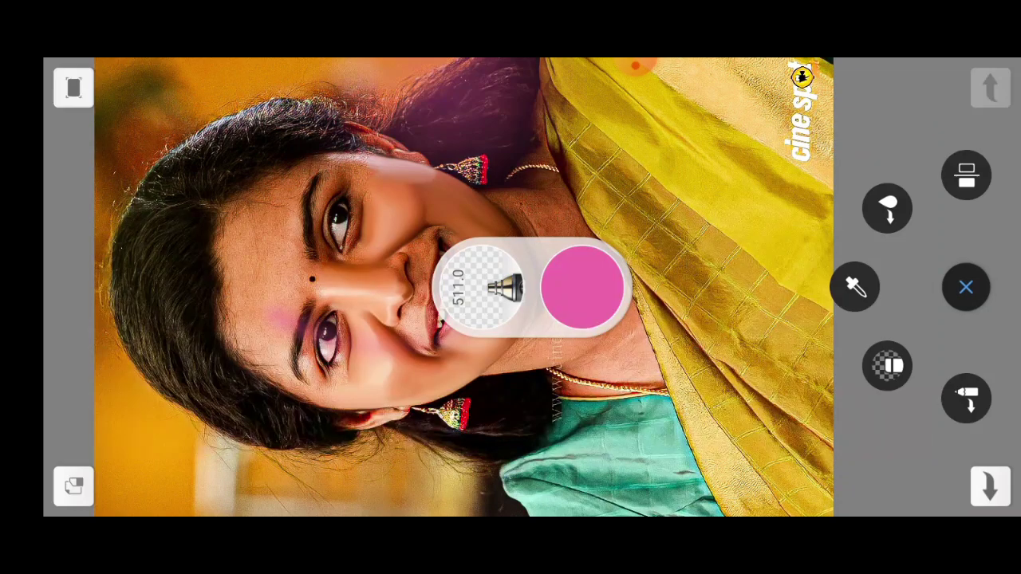
{"action": "left_click_drag", "start_coordinate": [375, 311], "coordinate": [319, 335]}
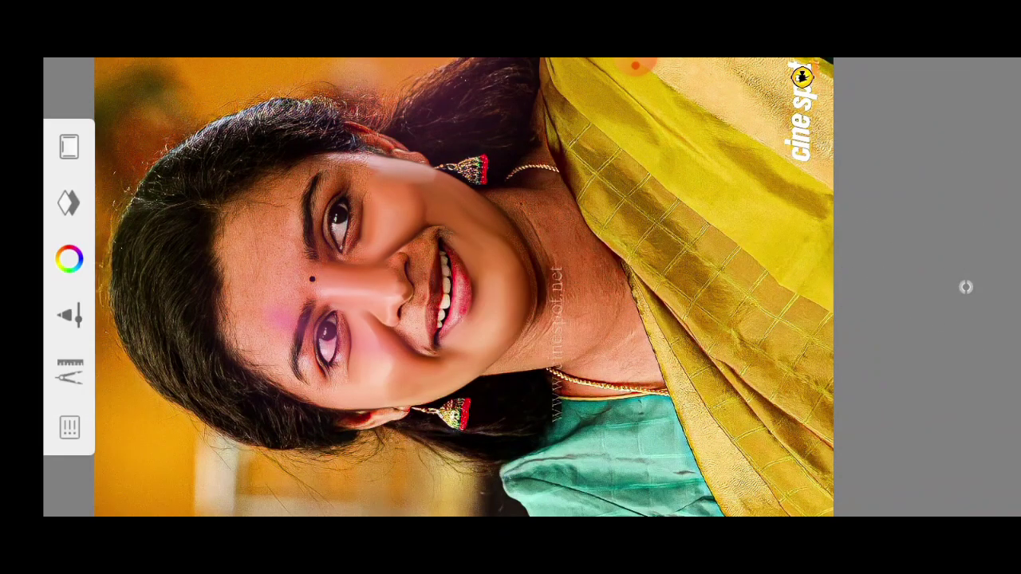
{"action": "left_click_drag", "start_coordinate": [519, 263], "coordinate": [239, 263]}
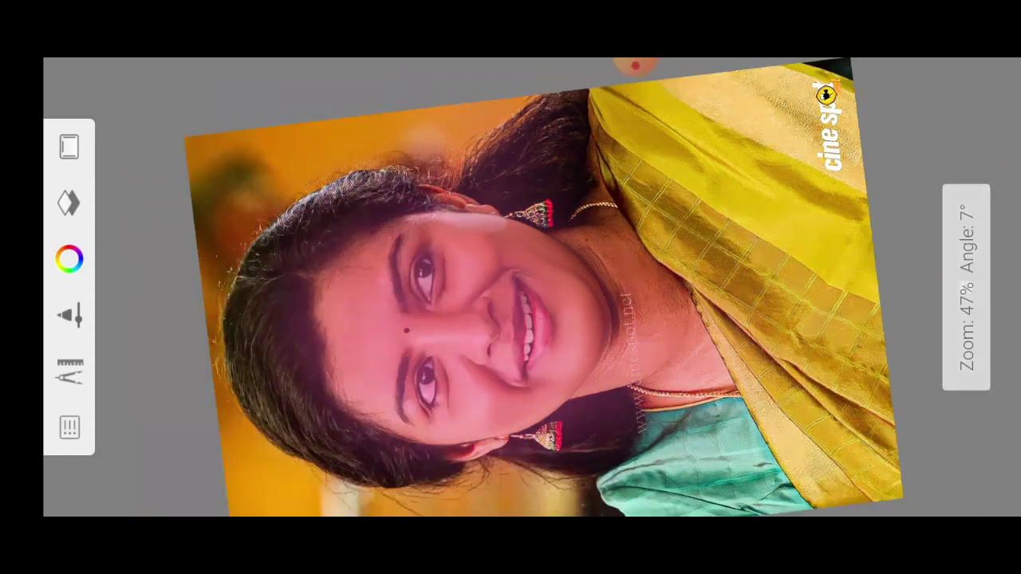
- Set the pink layer's blend mode to Darken
{"action": "left_click", "coordinate": [68, 146]}
{"action": "left_click", "coordinate": [594, 89]}
{"action": "left_click", "coordinate": [471, 311]}
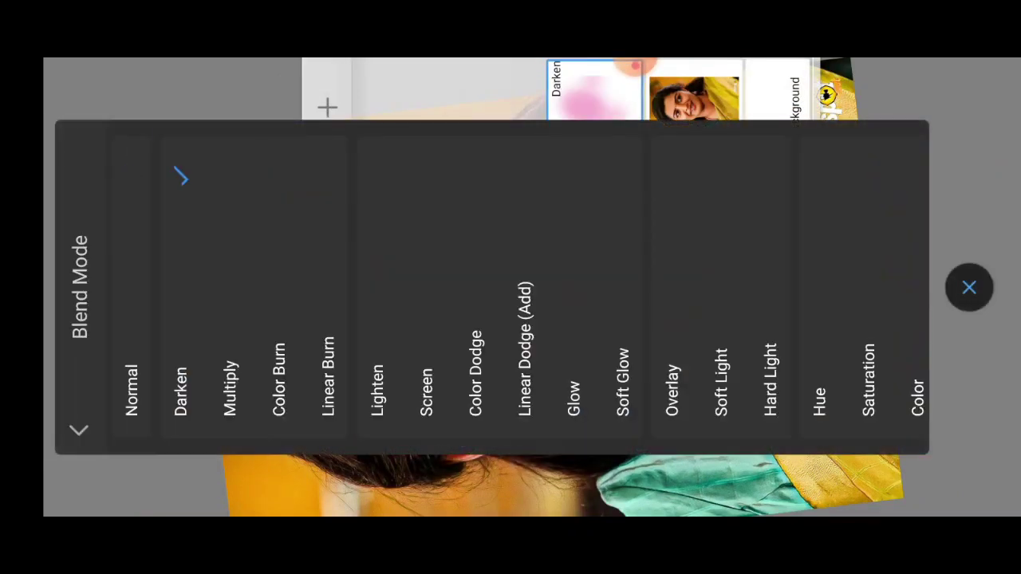
{"action": "left_click", "coordinate": [969, 287]}
{"action": "scroll", "coordinate": [511, 288], "scroll_direction": "up", "scroll_amount": 5}
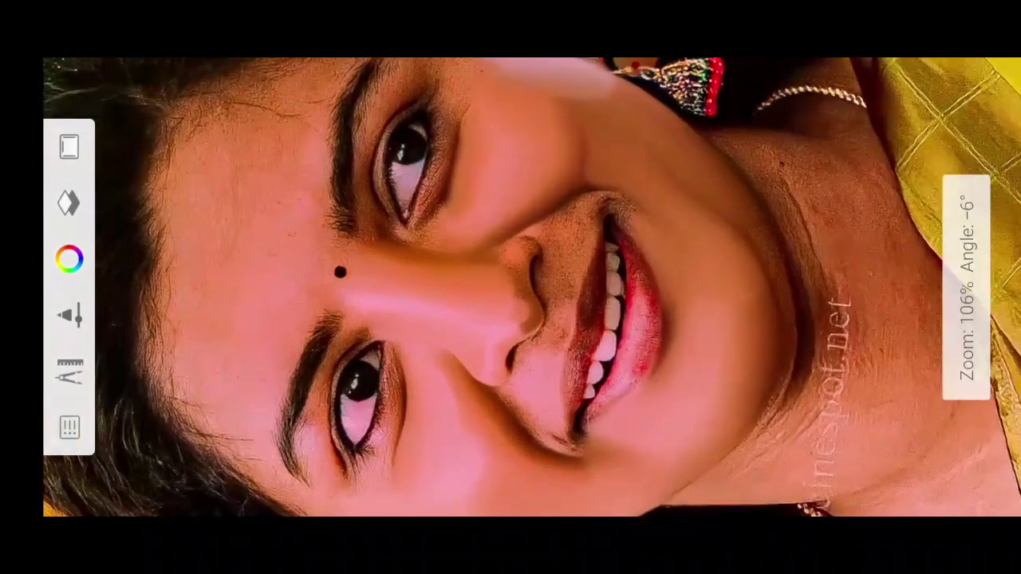
{"action": "scroll", "coordinate": [511, 287], "scroll_direction": "down", "scroll_amount": 2}
- Open the Hue/Saturation adjustment for the Darken pink layer
{"action": "left_click", "coordinate": [69, 146]}
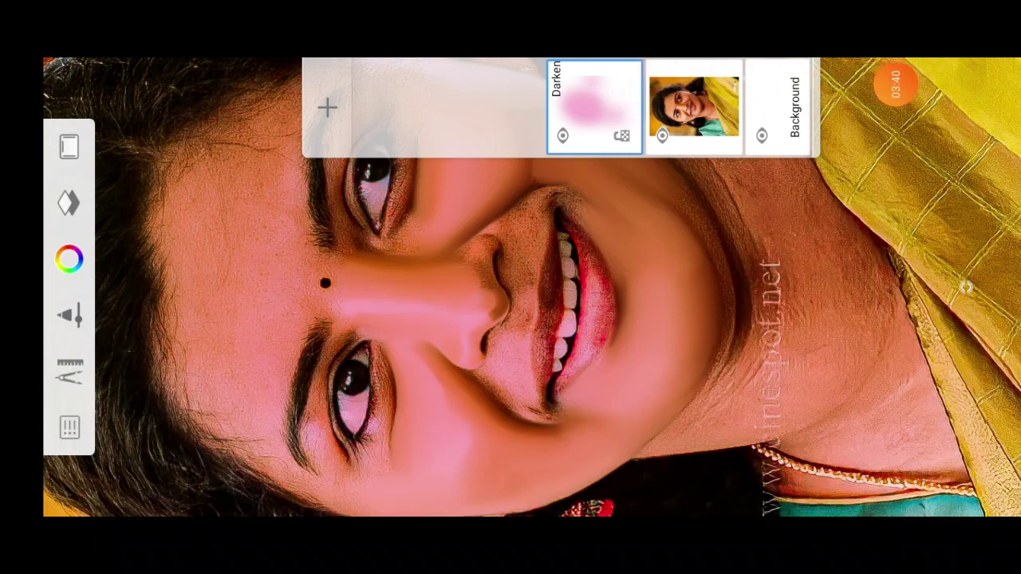
{"action": "left_click", "coordinate": [594, 106]}
{"action": "left_click", "coordinate": [282, 324]}
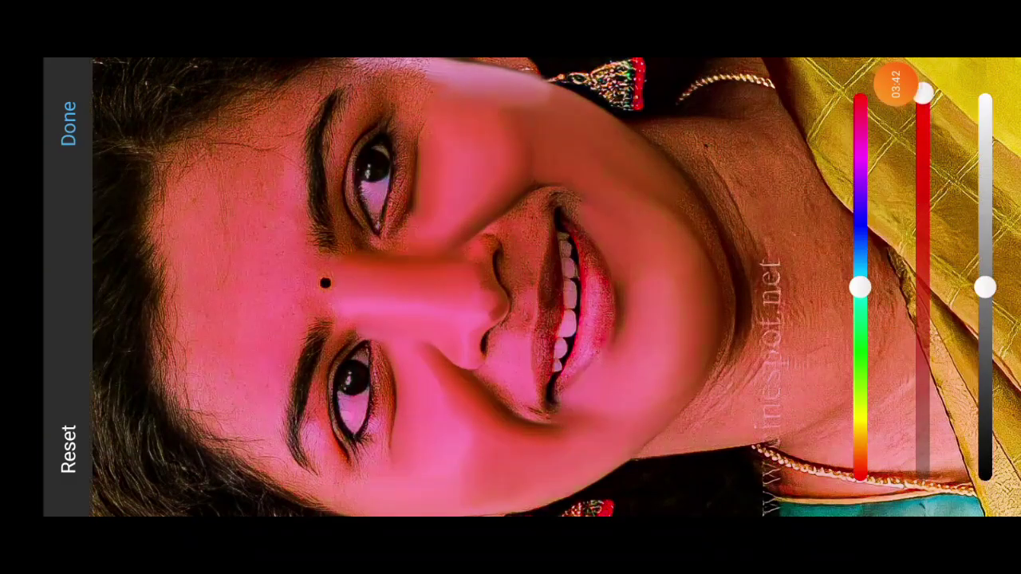
- Try raising the pink layer's saturation, then close the adjustment without keeping it
{"action": "scroll", "coordinate": [511, 287], "scroll_direction": "down", "scroll_amount": 1}
{"action": "mouse_move", "coordinate": [922, 287]}
{"action": "left_mouse_down"}
{"action": "mouse_move", "coordinate": [922, 238]}
{"action": "mouse_move", "coordinate": [922, 284]}
{"action": "left_mouse_up"}
{"action": "scroll", "coordinate": [511, 287], "scroll_direction": "up", "scroll_amount": 1}
{"action": "scroll", "coordinate": [511, 287], "scroll_direction": "down", "scroll_amount": 1}
{"action": "left_click", "coordinate": [69, 123]}
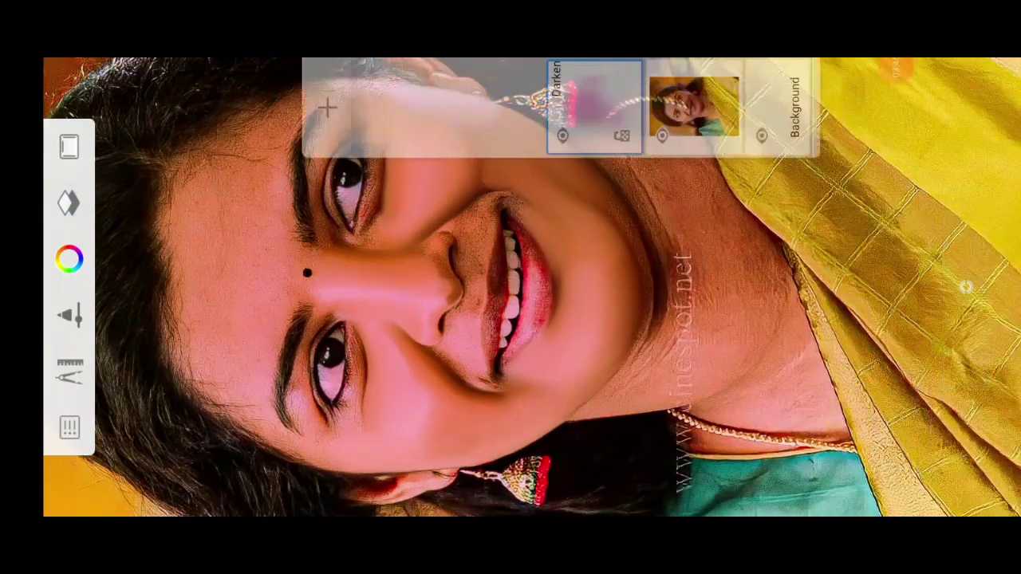
- Raise the photo layer's saturation in Hue/Saturation for a more vivid portrait
{"action": "left_click", "coordinate": [853, 83]}
{"action": "scroll", "coordinate": [511, 288], "scroll_direction": "down", "scroll_amount": 1}
{"action": "left_click", "coordinate": [853, 82]}
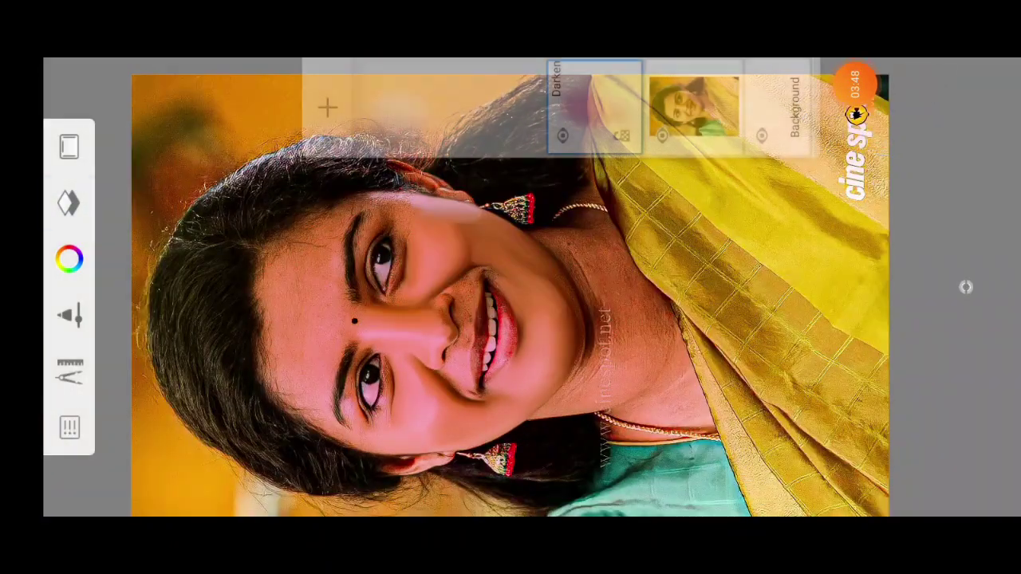
{"action": "left_click", "coordinate": [693, 96]}
{"action": "left_click", "coordinate": [291, 329]}
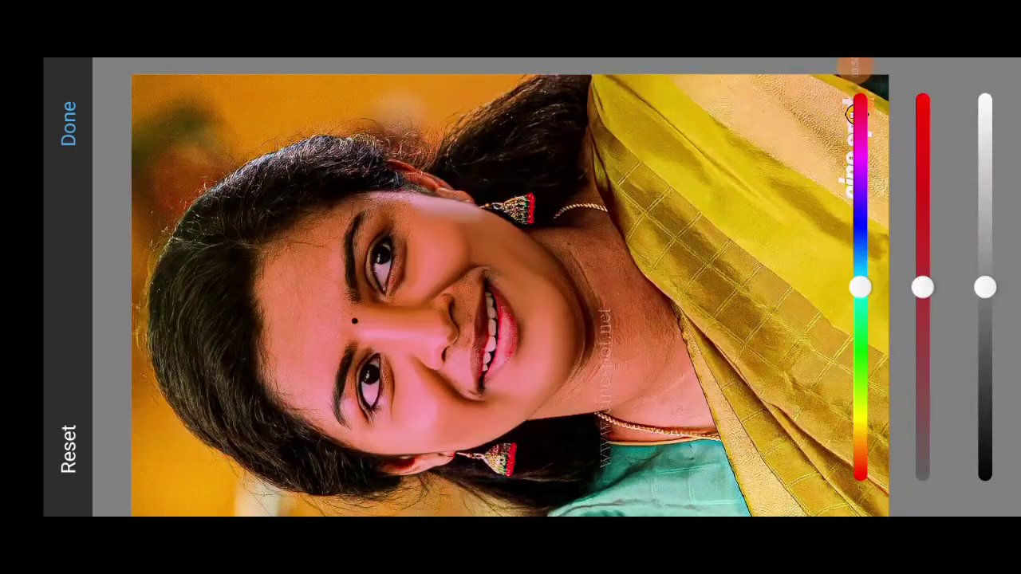
{"action": "left_click_drag", "start_coordinate": [922, 287], "coordinate": [923, 216]}
{"action": "scroll", "coordinate": [510, 288], "scroll_direction": "up", "scroll_amount": 1}
- Apply the saturation change, then shift the photo layer's shadows toward red in Color Balance
{"action": "left_click", "coordinate": [69, 124]}
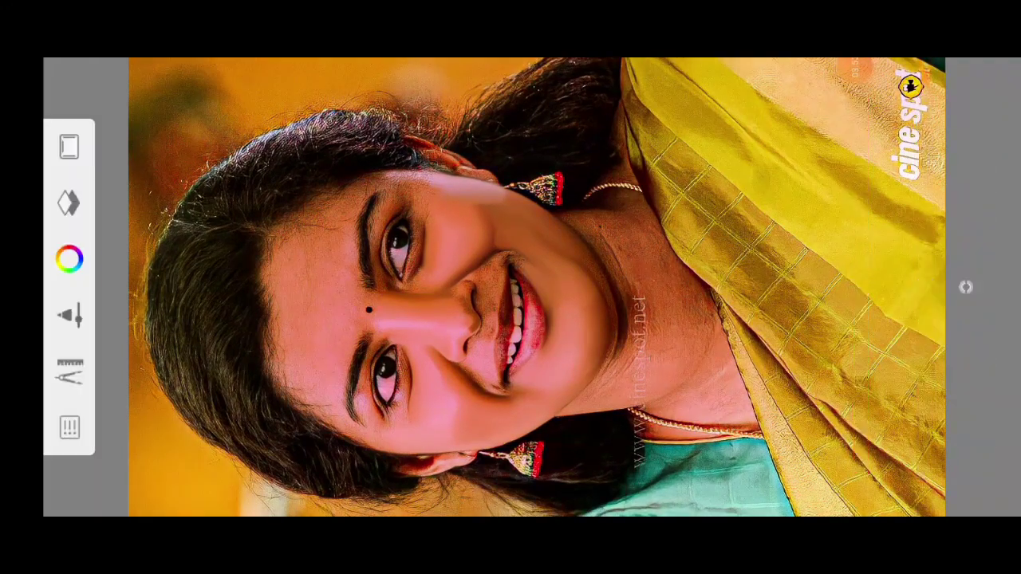
{"action": "left_click", "coordinate": [68, 203]}
{"action": "left_click", "coordinate": [693, 94]}
{"action": "left_click", "coordinate": [281, 246]}
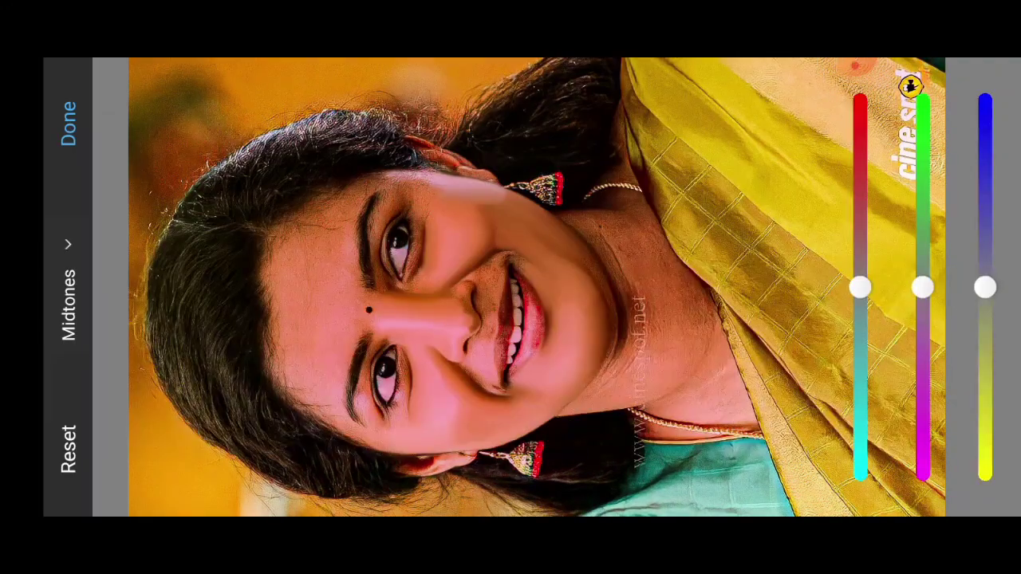
{"action": "left_click", "coordinate": [69, 288]}
{"action": "scroll", "coordinate": [511, 287], "scroll_direction": "up", "scroll_amount": 2}
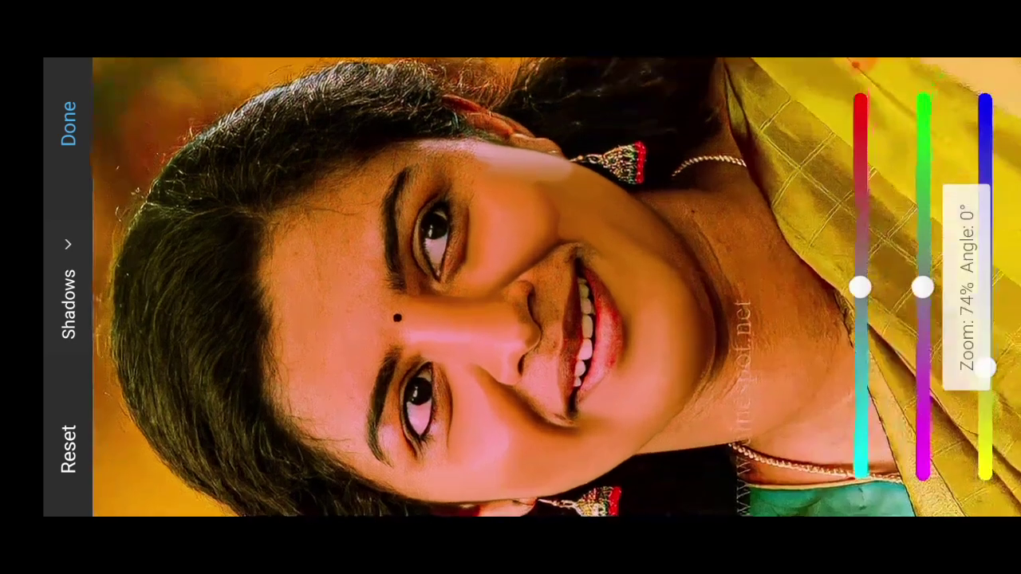
{"action": "left_click_drag", "start_coordinate": [860, 287], "coordinate": [860, 231]}
{"action": "scroll", "coordinate": [510, 287], "scroll_direction": "down", "scroll_amount": 1}
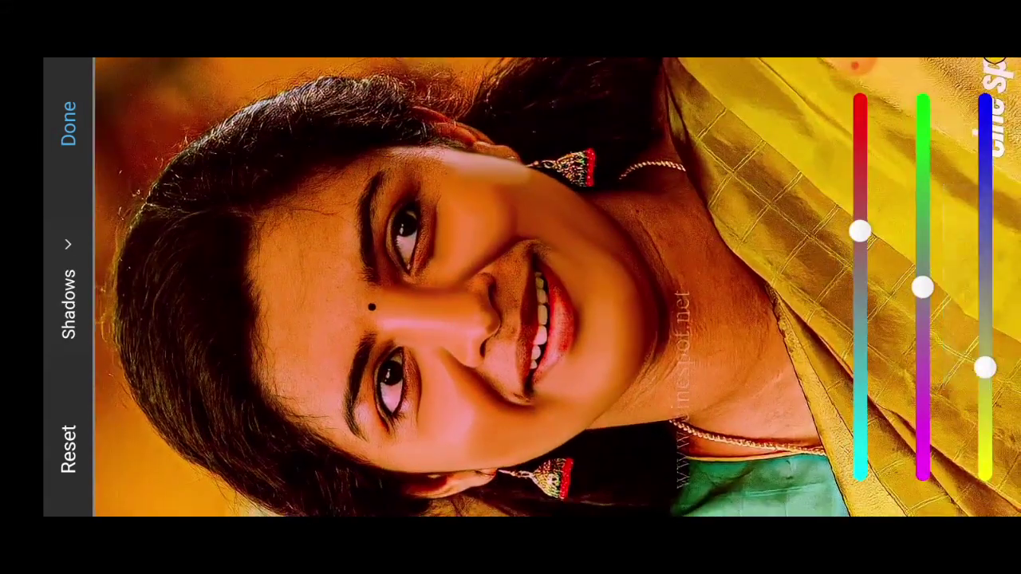
- Raise the Highlights blue slider to push the highlight tones toward blue
{"action": "left_click", "coordinate": [69, 303]}
{"action": "left_click_drag", "start_coordinate": [986, 285], "coordinate": [986, 163]}
{"action": "scroll", "coordinate": [511, 287], "scroll_direction": "down", "scroll_amount": 2}
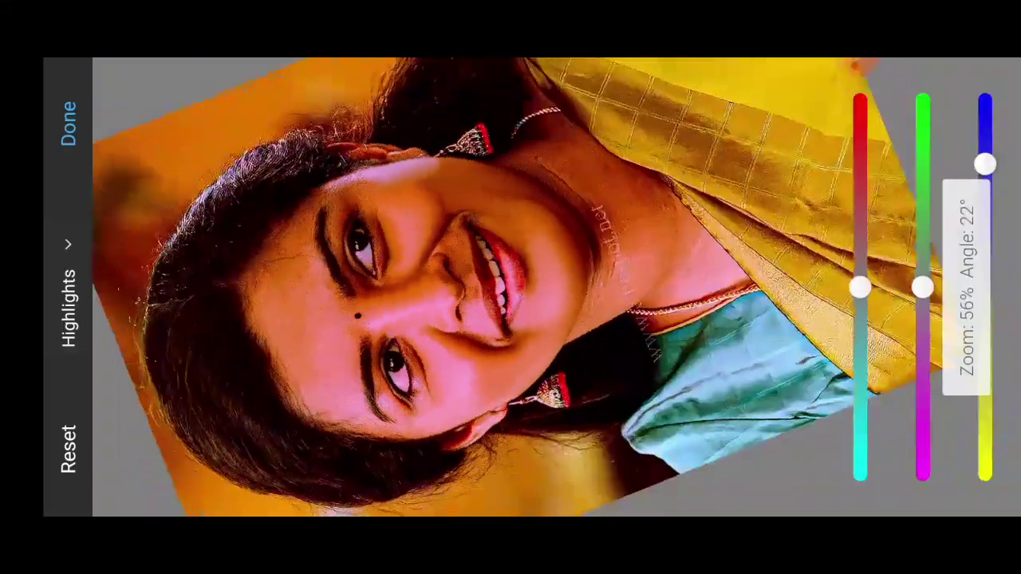
{"action": "left_click_drag", "start_coordinate": [511, 287], "coordinate": [558, 240]}
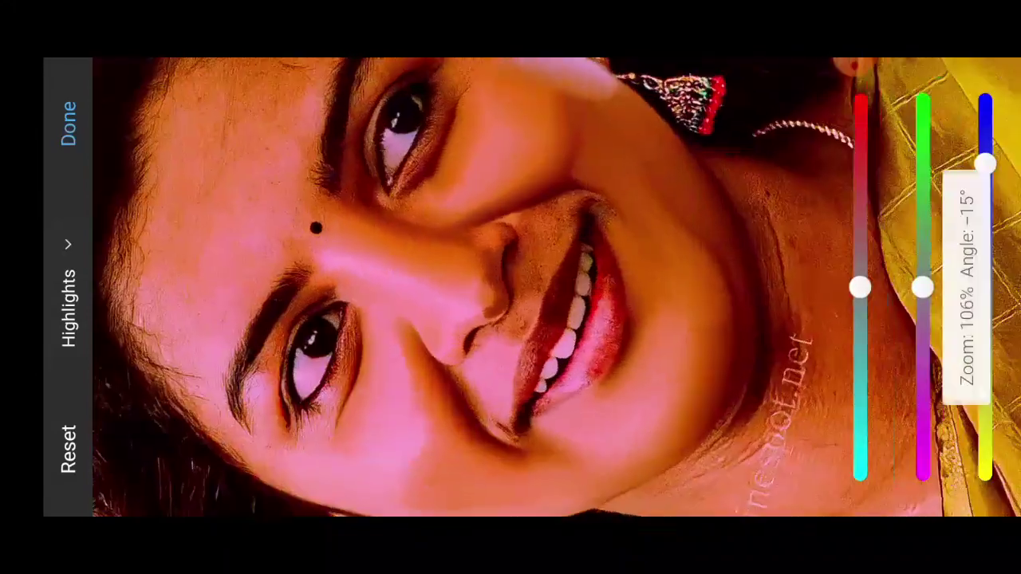
{"action": "scroll", "coordinate": [510, 287], "scroll_direction": "up", "scroll_amount": 2}
{"action": "scroll", "coordinate": [511, 287], "scroll_direction": "down", "scroll_amount": 1}
{"action": "scroll", "coordinate": [511, 287], "scroll_direction": "down", "scroll_amount": 1}
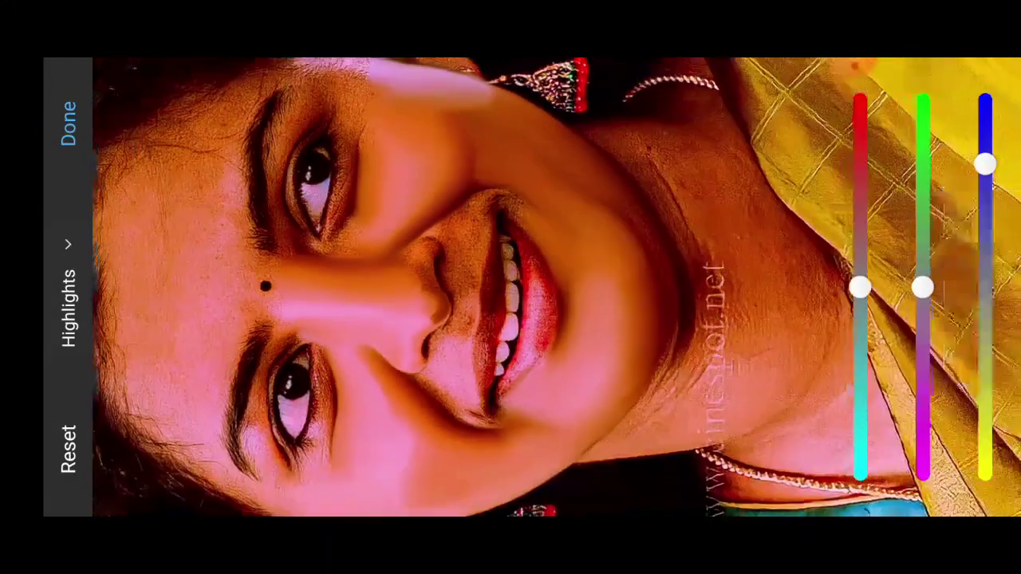
{"action": "scroll", "coordinate": [511, 287], "scroll_direction": "down", "scroll_amount": 1}
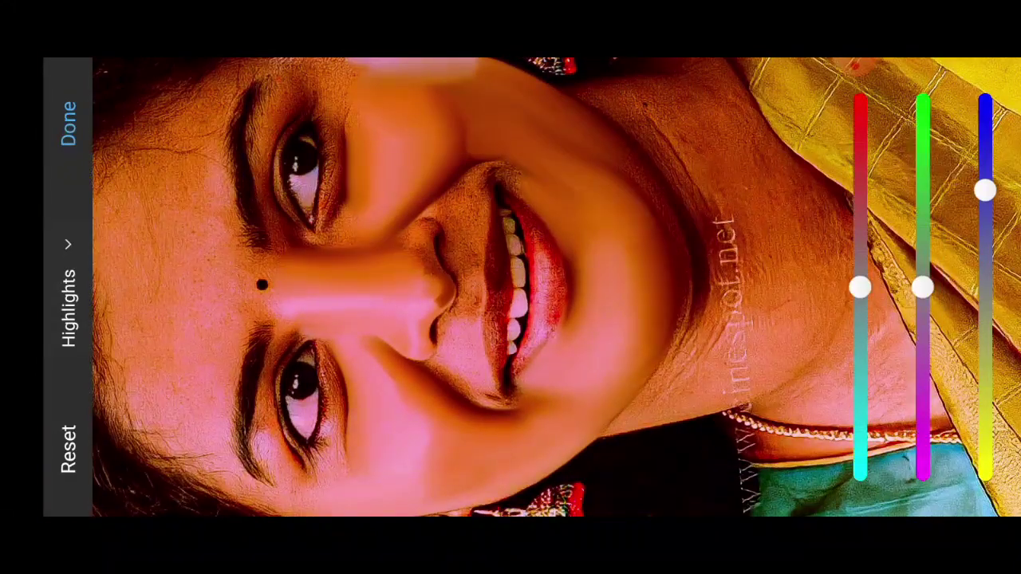
- Pull the Shadows slightly back toward cyan and apply the colour balance
{"action": "left_click", "coordinate": [68, 303]}
{"action": "left_click", "coordinate": [114, 353]}
{"action": "left_click_drag", "start_coordinate": [860, 231], "coordinate": [860, 267]}
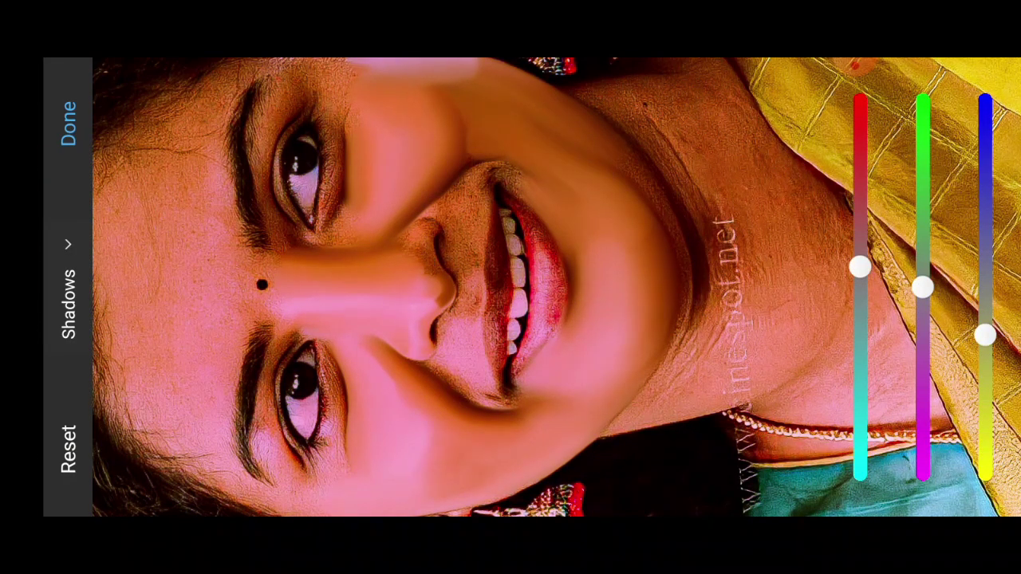
{"action": "scroll", "coordinate": [510, 287], "scroll_direction": "down", "scroll_amount": 1}
{"action": "left_click", "coordinate": [68, 123]}
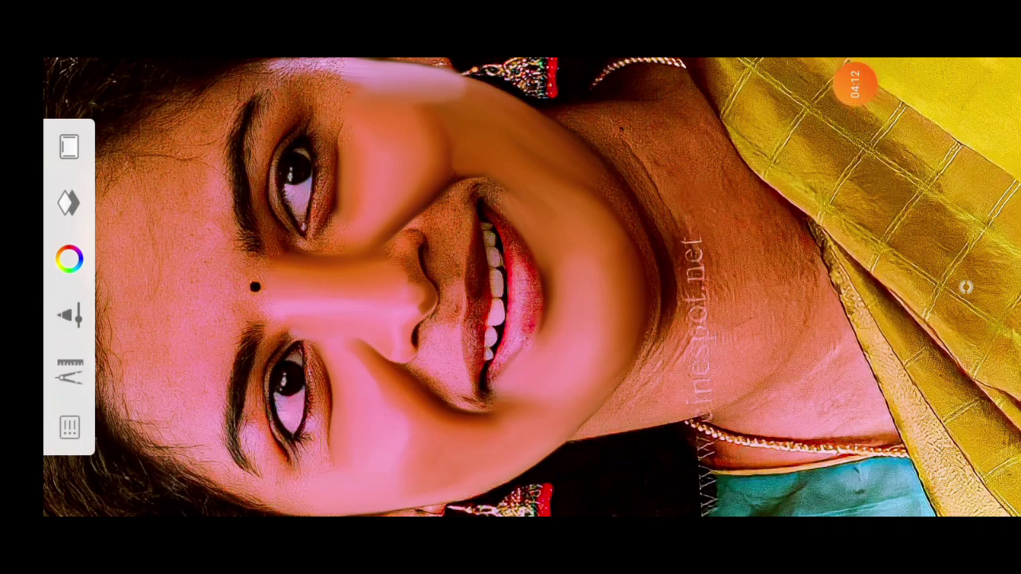
- Zoom onto the neck and airbrush away the cinespot.net watermark
{"action": "scroll", "coordinate": [533, 287], "scroll_direction": "up", "scroll_amount": 5}
{"action": "scroll", "coordinate": [532, 288], "scroll_direction": "up", "scroll_amount": 2}
{"action": "scroll", "coordinate": [532, 288], "scroll_direction": "up", "scroll_amount": 2}
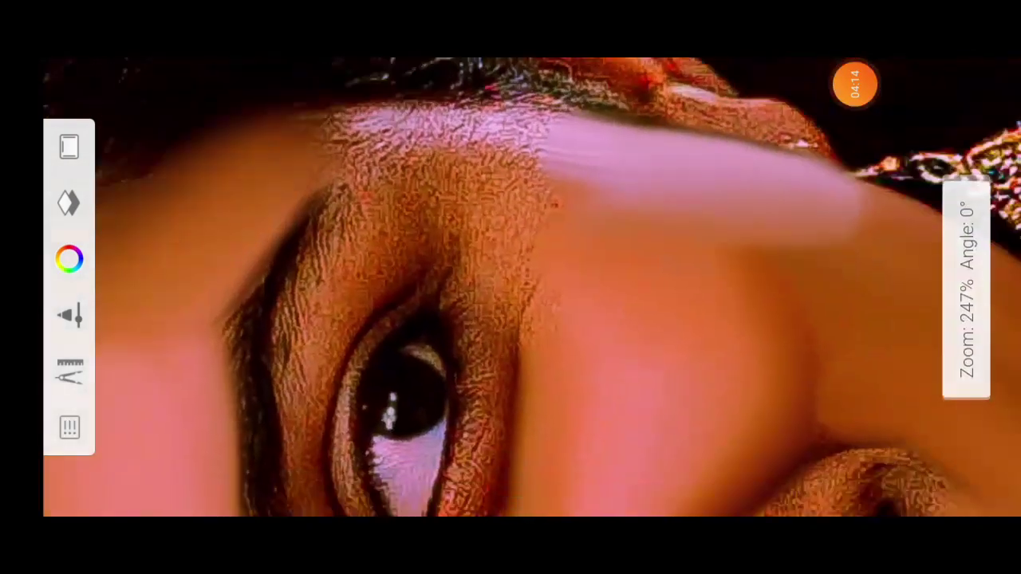
{"action": "scroll", "coordinate": [532, 287], "scroll_direction": "up", "scroll_amount": 2}
{"action": "scroll", "coordinate": [510, 287], "scroll_direction": "down", "scroll_amount": 2}
{"action": "scroll", "coordinate": [511, 288], "scroll_direction": "down", "scroll_amount": 5}
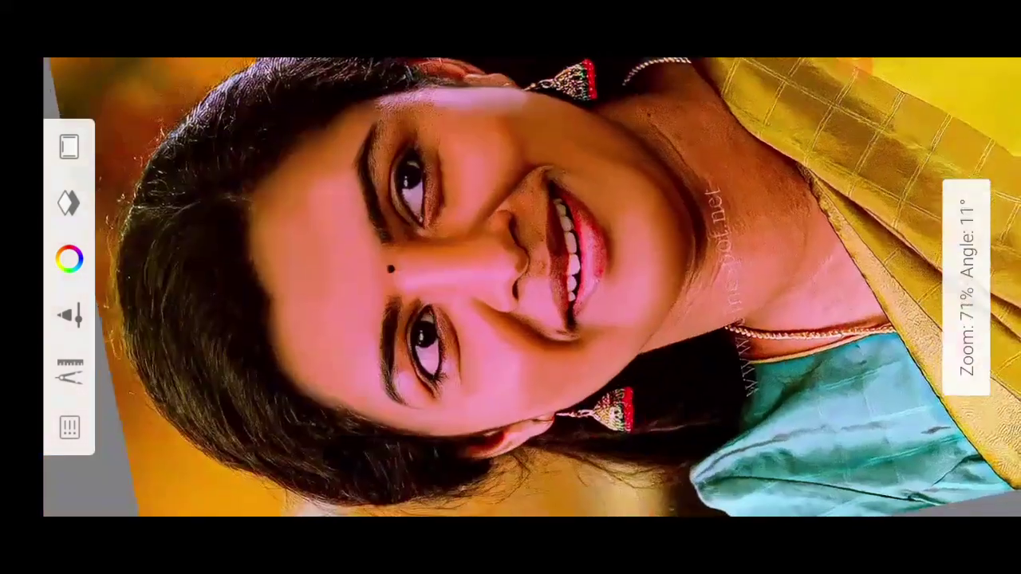
{"action": "scroll", "coordinate": [510, 288], "scroll_direction": "up", "scroll_amount": 5}
{"action": "left_click_drag", "start_coordinate": [387, 307], "coordinate": [809, 308]}
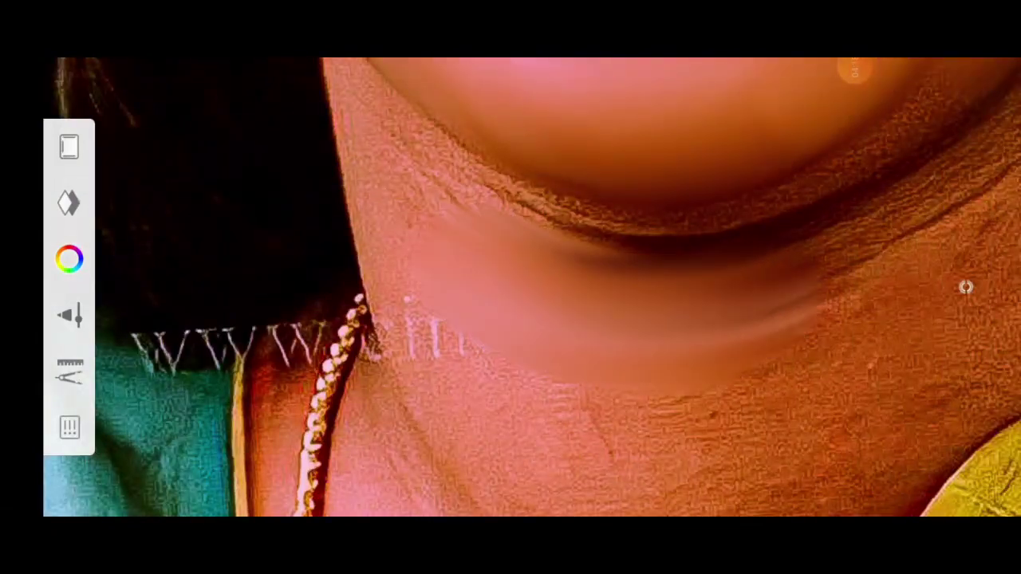
{"action": "left_click_drag", "start_coordinate": [415, 287], "coordinate": [559, 295]}
{"action": "left_click_drag", "start_coordinate": [558, 383], "coordinate": [710, 343]}
- Smooth the upper and right neck skin, then zoom back out to the whole face
{"action": "scroll", "coordinate": [510, 287], "scroll_direction": "up", "scroll_amount": 1}
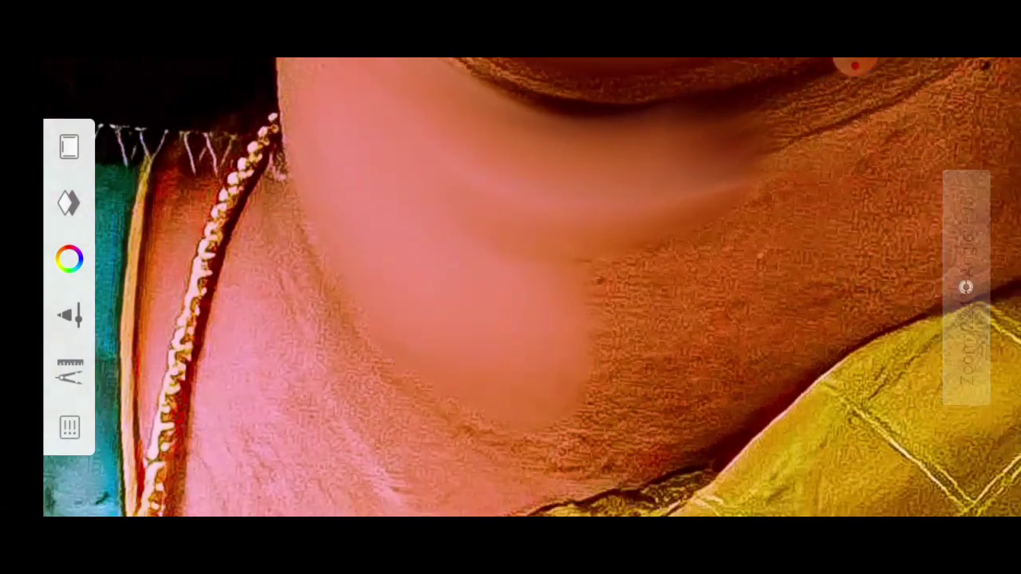
{"action": "left_click_drag", "start_coordinate": [239, 247], "coordinate": [423, 407]}
{"action": "scroll", "coordinate": [510, 287], "scroll_direction": "down", "scroll_amount": 1}
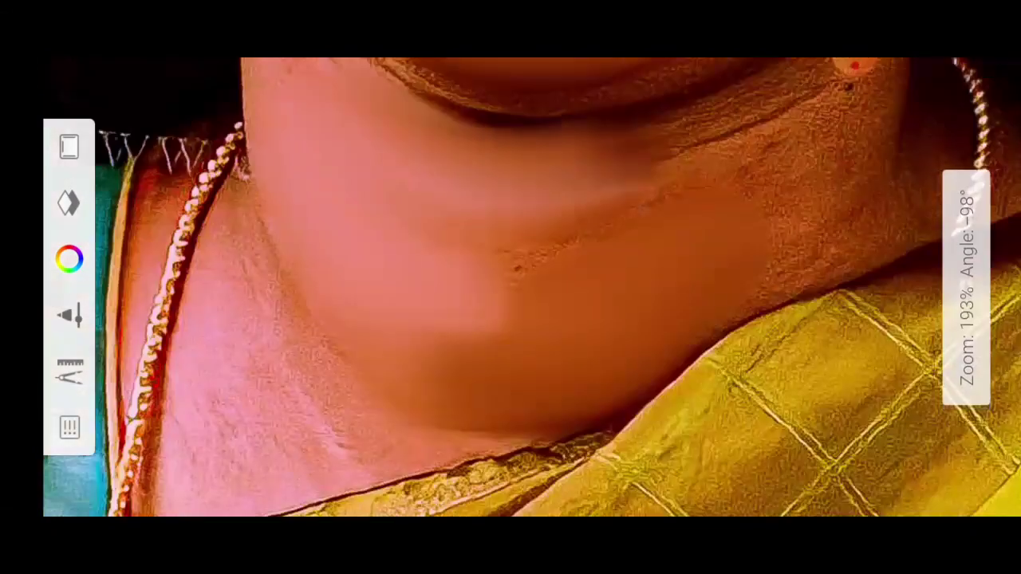
{"action": "left_click_drag", "start_coordinate": [510, 287], "coordinate": [558, 263]}
{"action": "left_click_drag", "start_coordinate": [511, 287], "coordinate": [479, 263]}
{"action": "left_click_drag", "start_coordinate": [591, 271], "coordinate": [734, 391]}
{"action": "left_click_drag", "start_coordinate": [510, 287], "coordinate": [543, 263]}
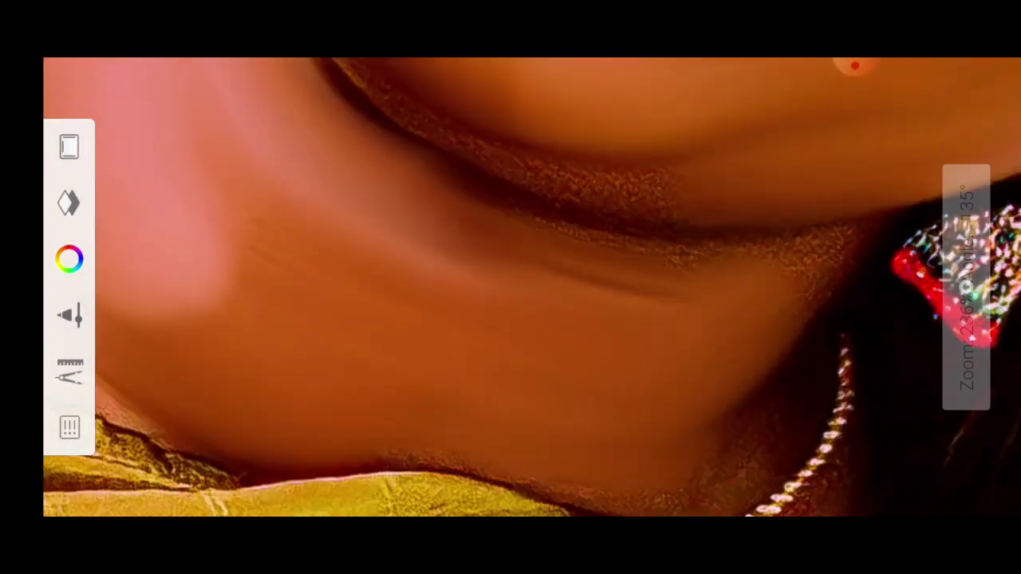
{"action": "left_click_drag", "start_coordinate": [511, 319], "coordinate": [503, 248]}
{"action": "mouse_move", "coordinate": [510, 287]}
{"action": "left_mouse_down"}
{"action": "mouse_move", "coordinate": [447, 239]}
{"action": "mouse_move", "coordinate": [462, 255]}
{"action": "left_mouse_up"}
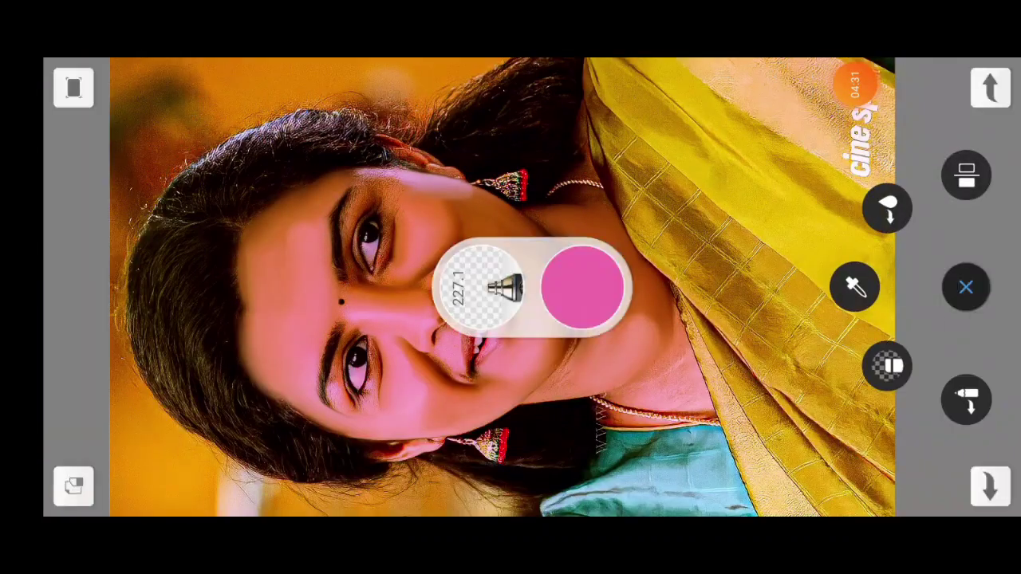
- Browse the brush library and pick black as the painting colour
{"action": "left_click", "coordinate": [891, 366]}
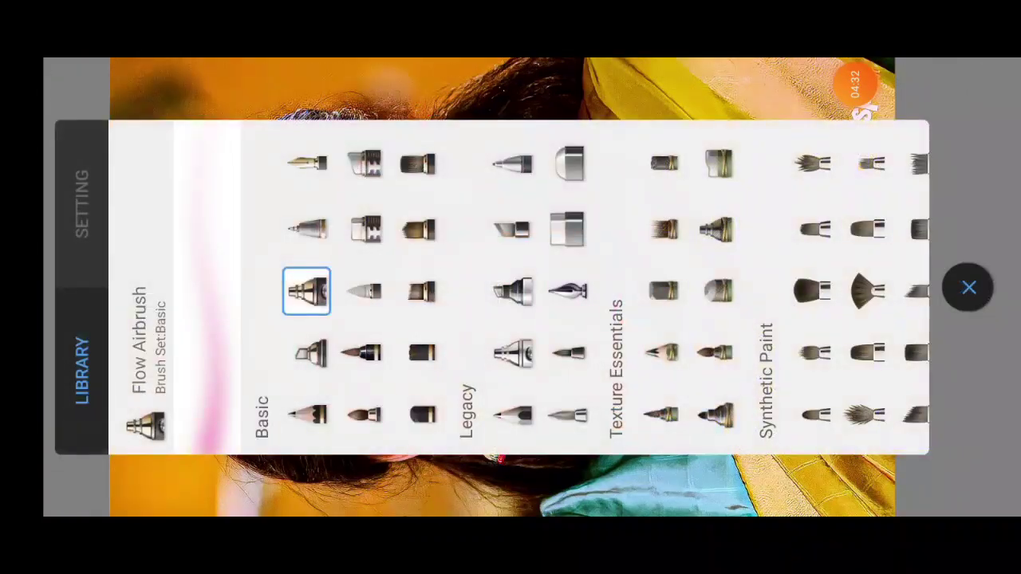
{"action": "left_click_drag", "start_coordinate": [510, 359], "coordinate": [462, 359]}
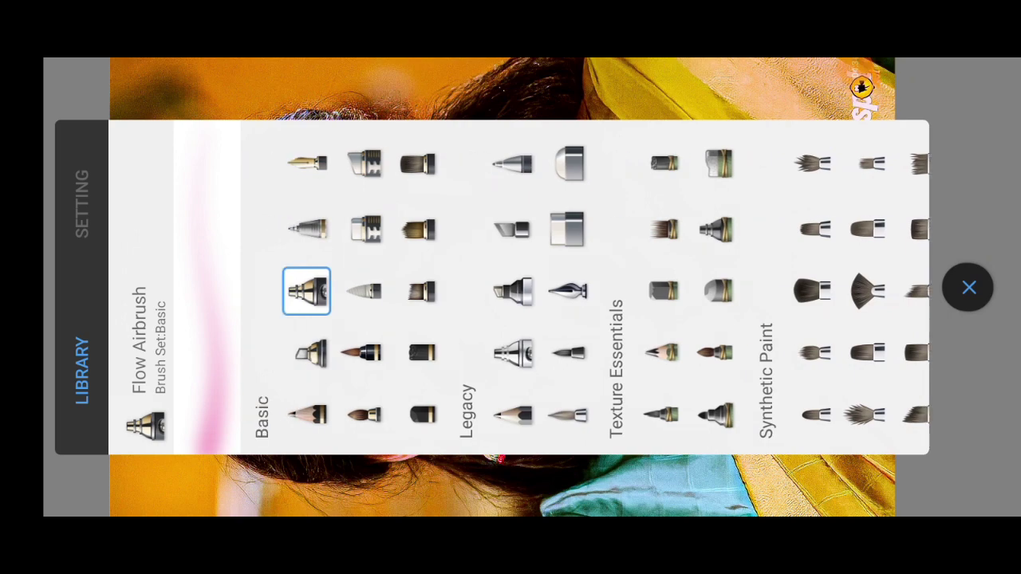
{"action": "left_click", "coordinate": [969, 288]}
{"action": "left_click", "coordinate": [69, 257]}
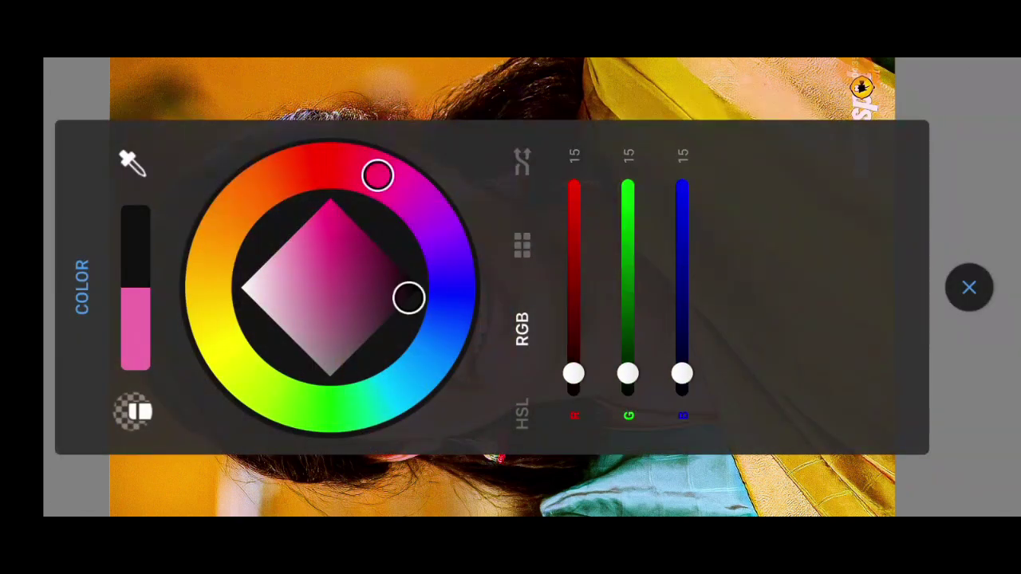
{"action": "left_click", "coordinate": [421, 286]}
{"action": "left_click", "coordinate": [969, 287]}
- Add a new empty layer and paint the hair around the head black
{"action": "left_click", "coordinate": [69, 204]}
{"action": "left_click", "coordinate": [327, 108]}
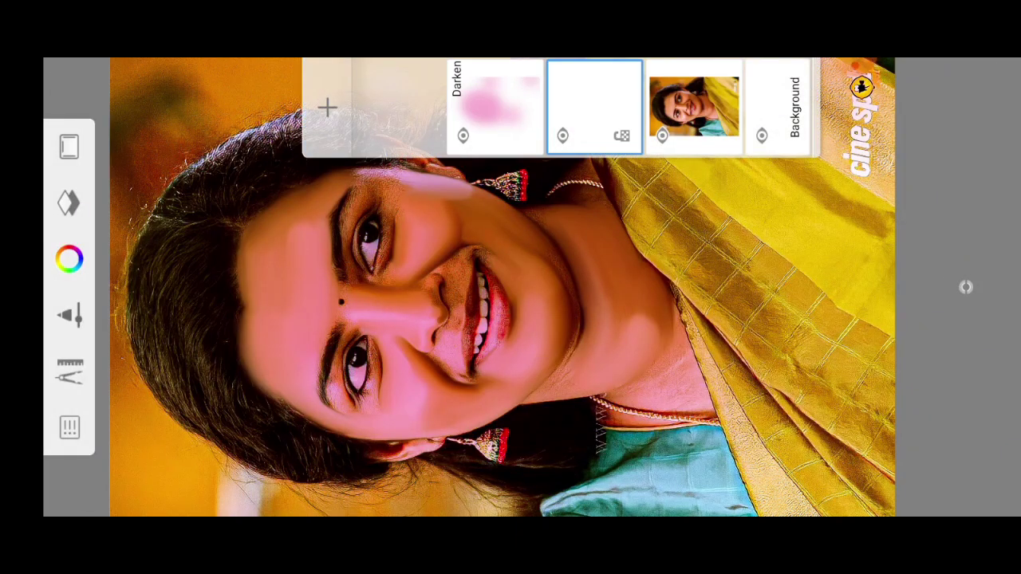
{"action": "left_click", "coordinate": [68, 203]}
{"action": "scroll", "coordinate": [511, 287], "scroll_direction": "up", "scroll_amount": 5}
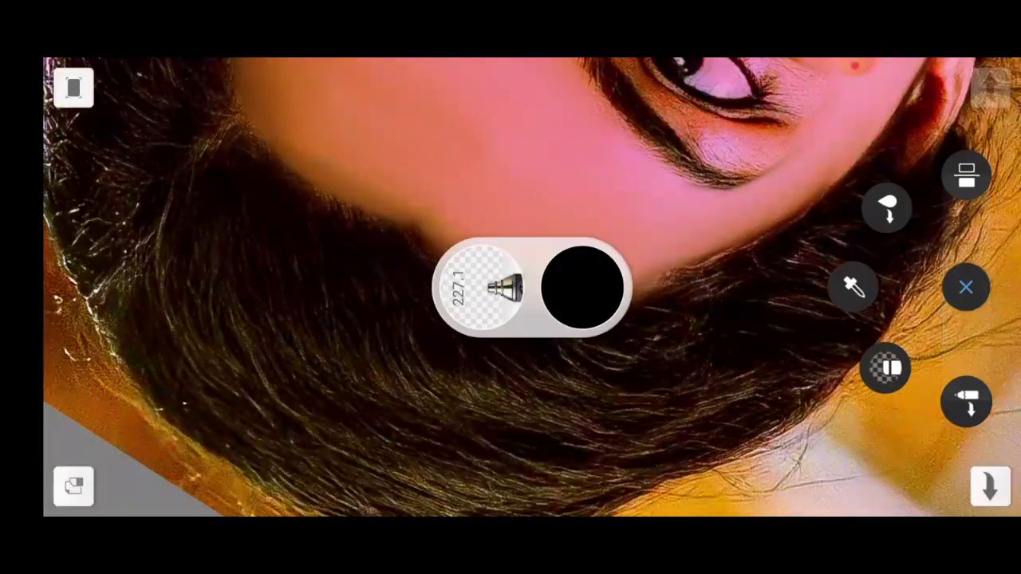
{"action": "left_click", "coordinate": [967, 287]}
{"action": "scroll", "coordinate": [511, 288], "scroll_direction": "up", "scroll_amount": 2}
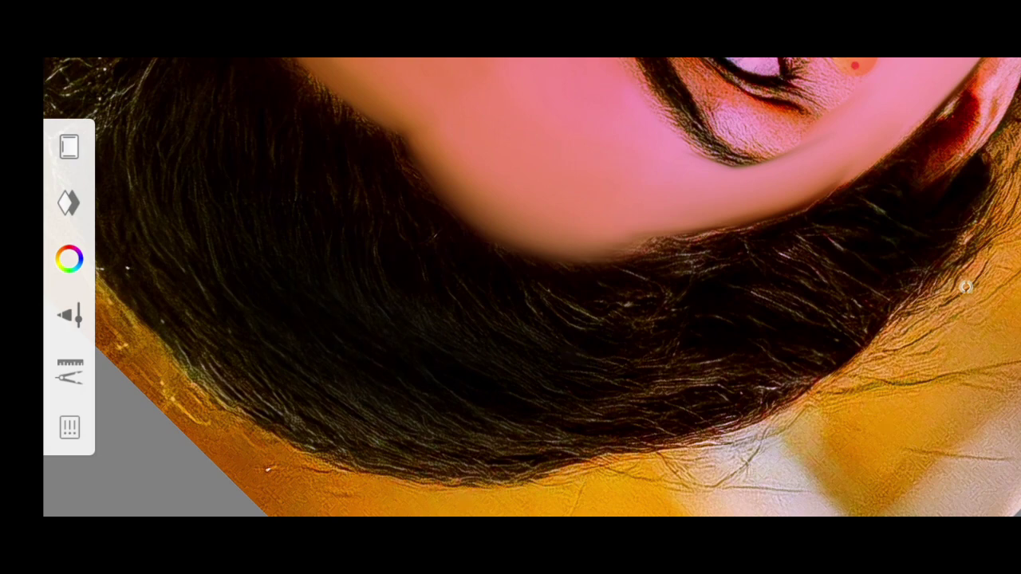
{"action": "scroll", "coordinate": [511, 287], "scroll_direction": "down", "scroll_amount": 2}
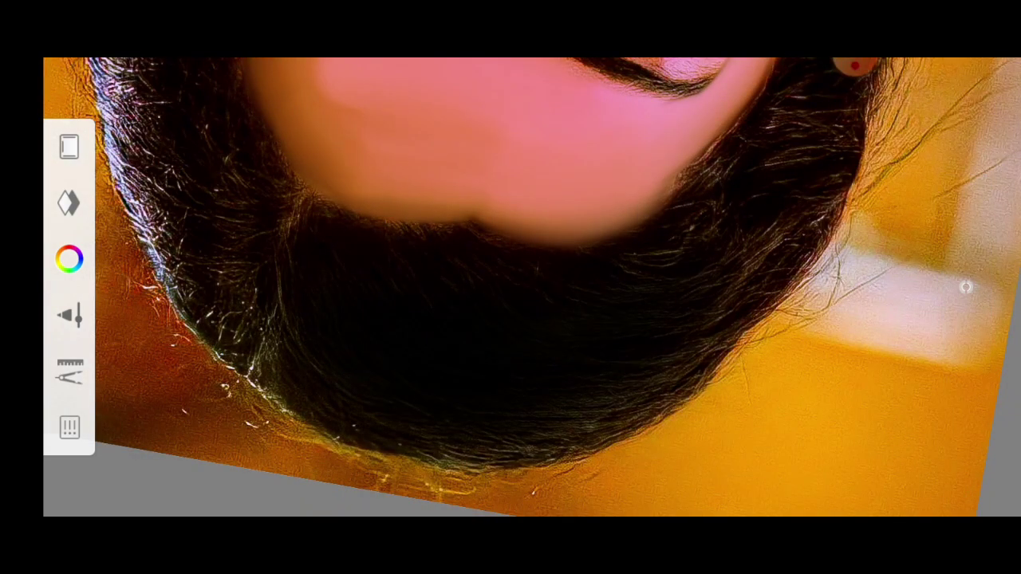
{"action": "scroll", "coordinate": [511, 287], "scroll_direction": "down", "scroll_amount": 1}
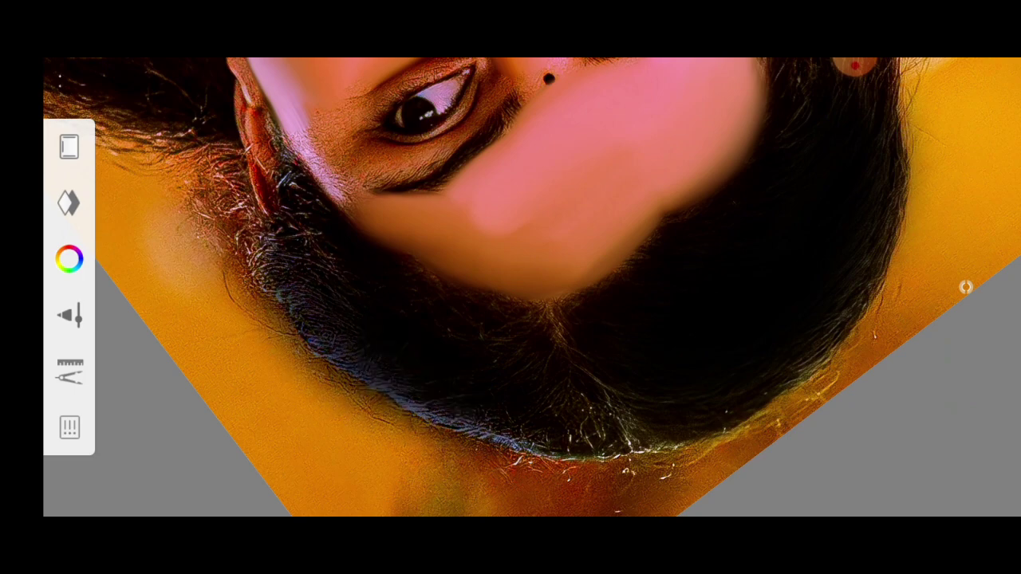
{"action": "scroll", "coordinate": [511, 287], "scroll_direction": "down", "scroll_amount": 2}
{"action": "scroll", "coordinate": [510, 287], "scroll_direction": "down", "scroll_amount": 1}
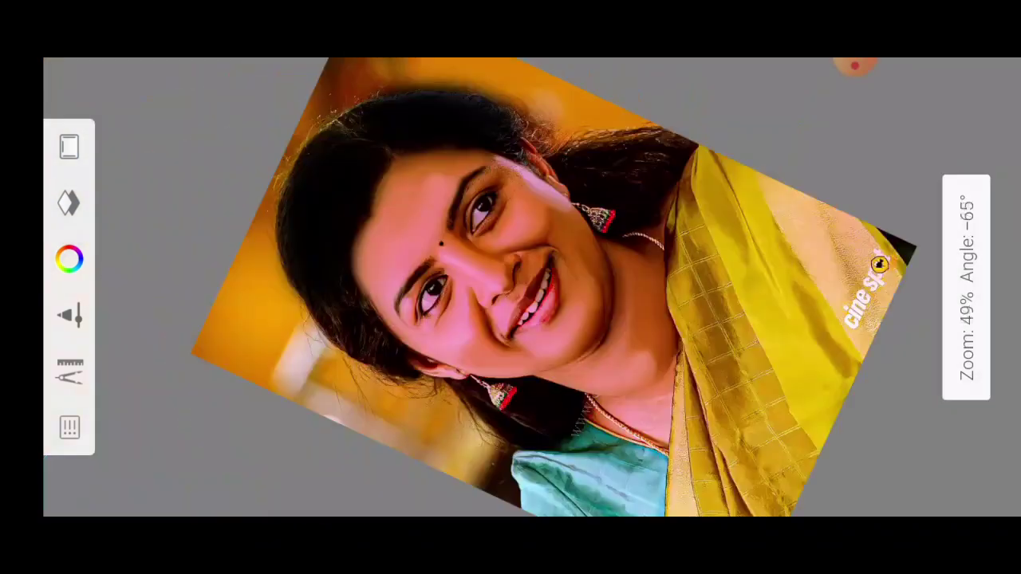
{"action": "scroll", "coordinate": [510, 288], "scroll_direction": "up", "scroll_amount": 5}
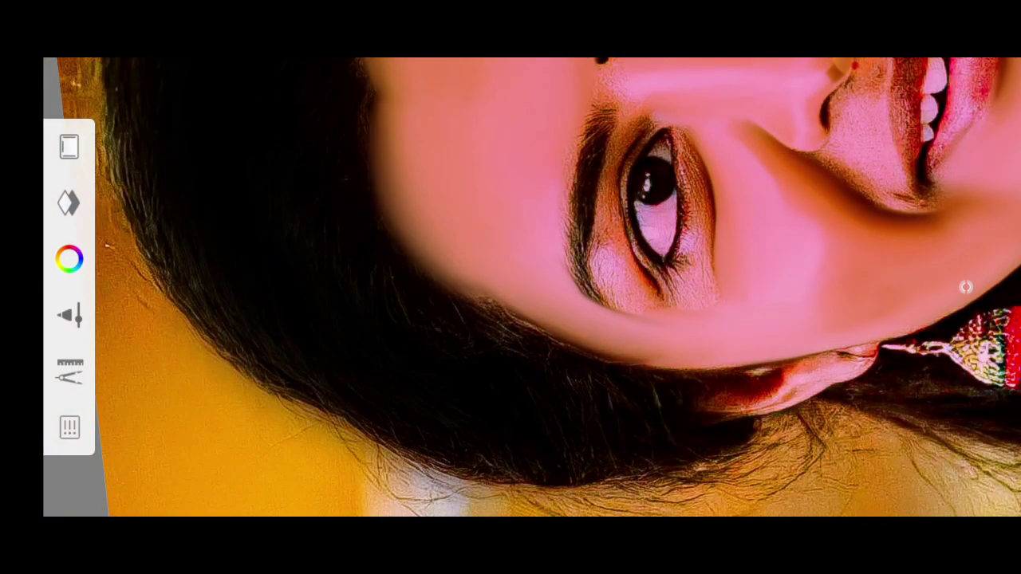
- Raise the airbrush Flow to 63% and keep painting the hair
{"action": "left_click", "coordinate": [966, 287]}
{"action": "left_click", "coordinate": [899, 217]}
{"action": "left_click", "coordinate": [83, 204]}
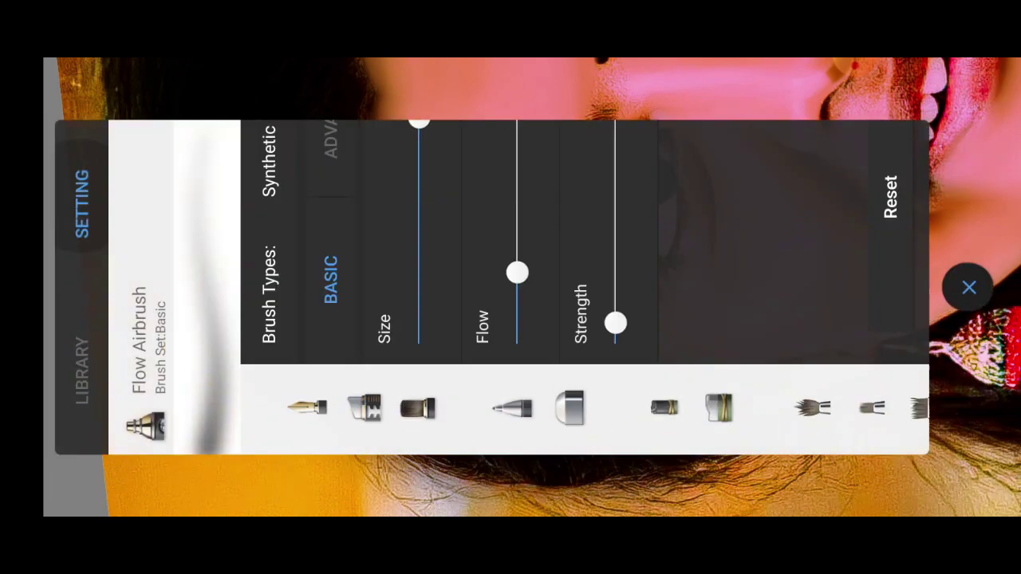
{"action": "left_click_drag", "start_coordinate": [517, 363], "coordinate": [517, 251]}
{"action": "left_click", "coordinate": [969, 287]}
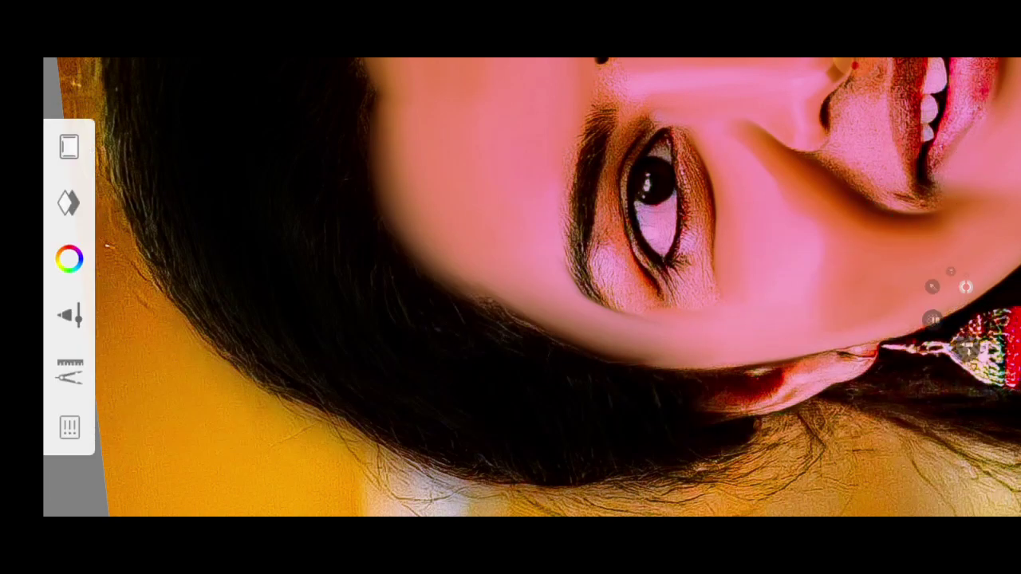
{"action": "scroll", "coordinate": [511, 288], "scroll_direction": "down", "scroll_amount": 1}
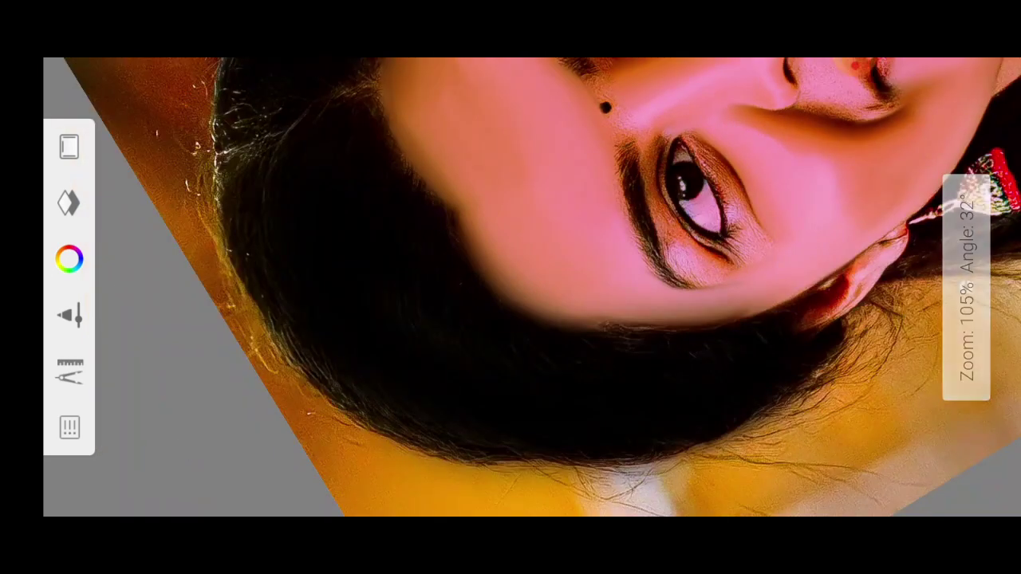
{"action": "scroll", "coordinate": [511, 288], "scroll_direction": "down", "scroll_amount": 1}
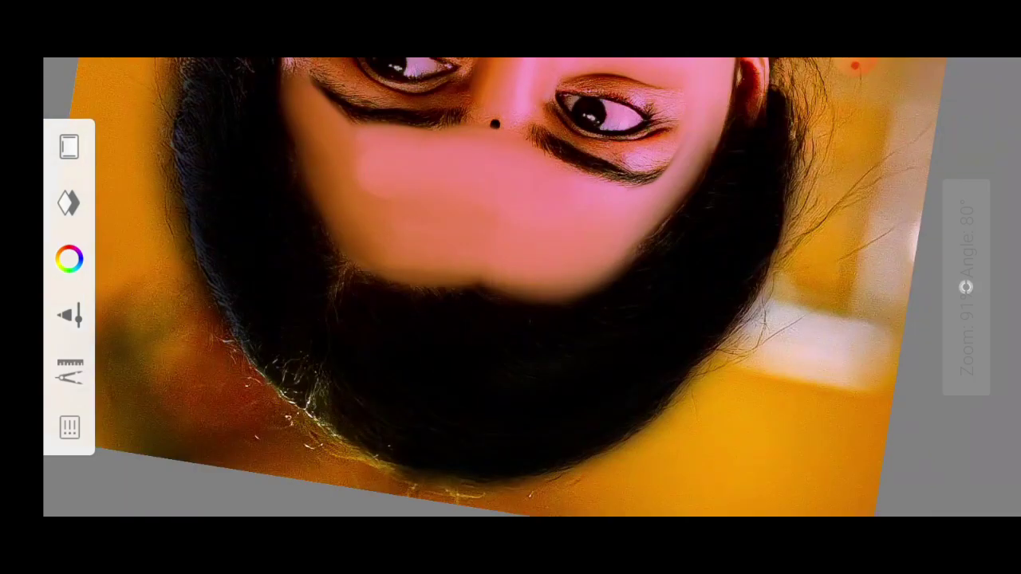
{"action": "scroll", "coordinate": [510, 287], "scroll_direction": "down", "scroll_amount": 2}
{"action": "scroll", "coordinate": [510, 287], "scroll_direction": "up", "scroll_amount": 1}
{"action": "scroll", "coordinate": [511, 288], "scroll_direction": "up", "scroll_amount": 1}
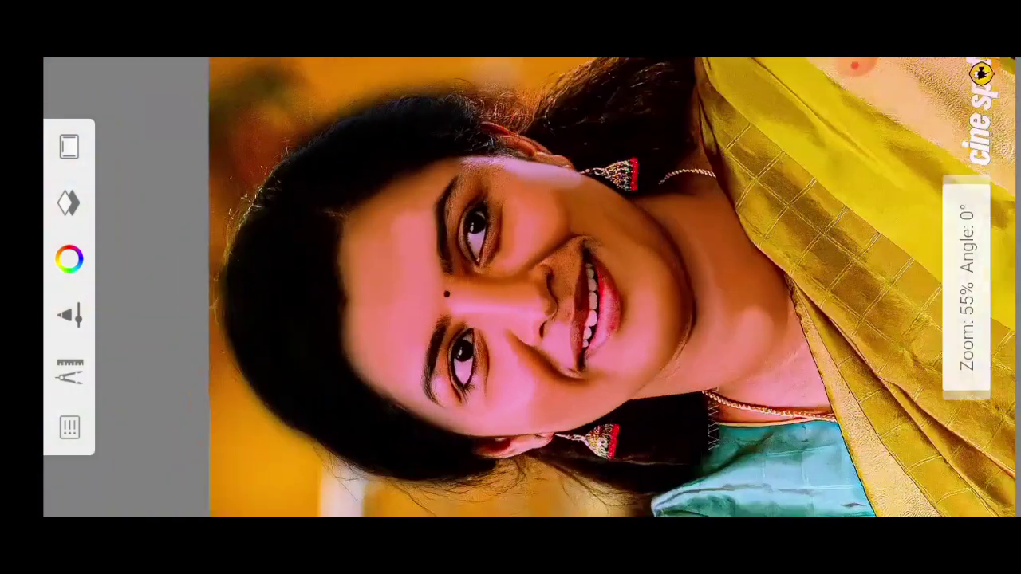
- Add another new empty layer and browse through the brush library
{"action": "left_click", "coordinate": [328, 108]}
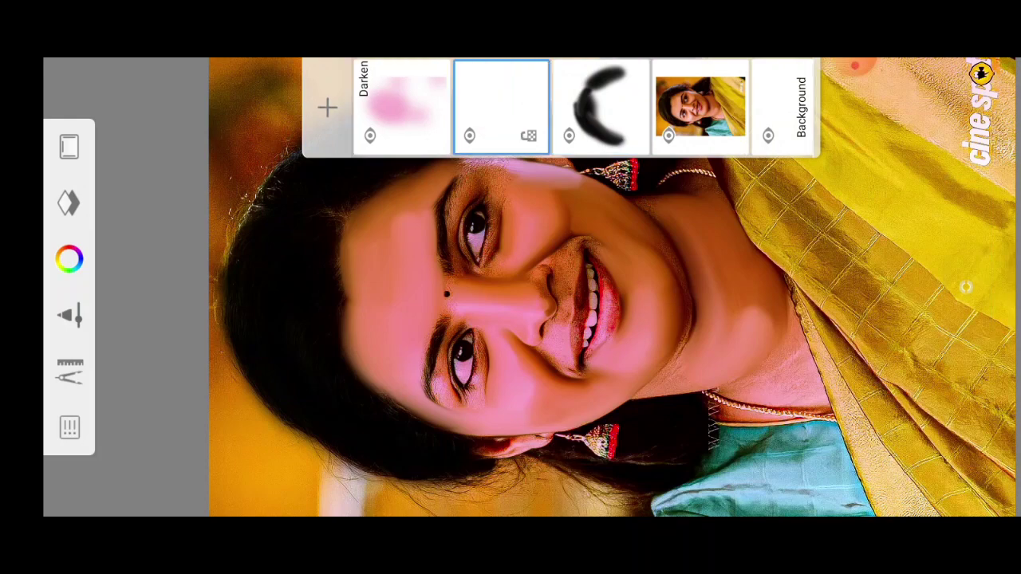
{"action": "left_click", "coordinate": [887, 208]}
{"action": "left_click", "coordinate": [81, 371]}
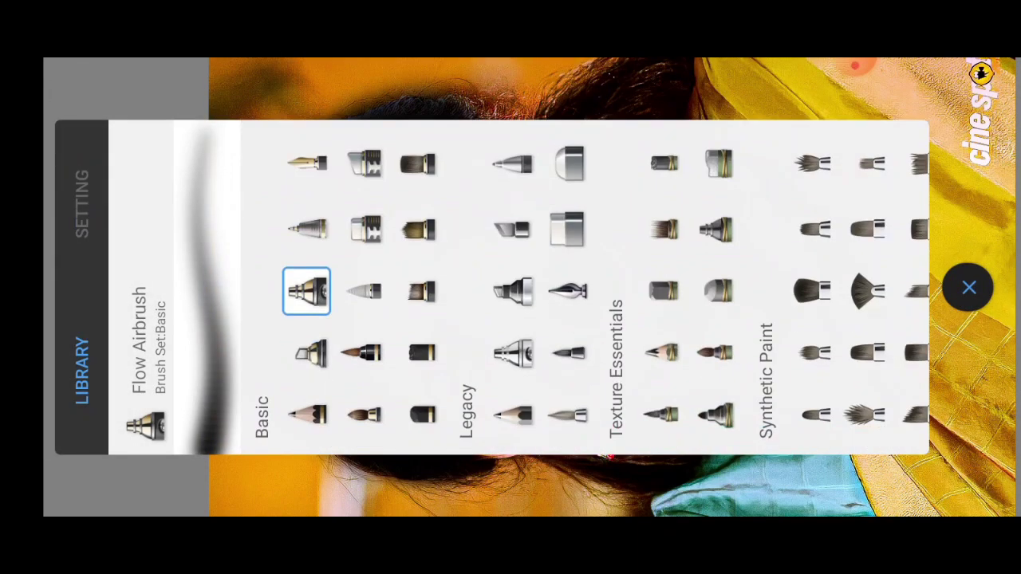
{"action": "left_click_drag", "start_coordinate": [718, 288], "coordinate": [383, 287]}
{"action": "left_click_drag", "start_coordinate": [718, 287], "coordinate": [399, 287]}
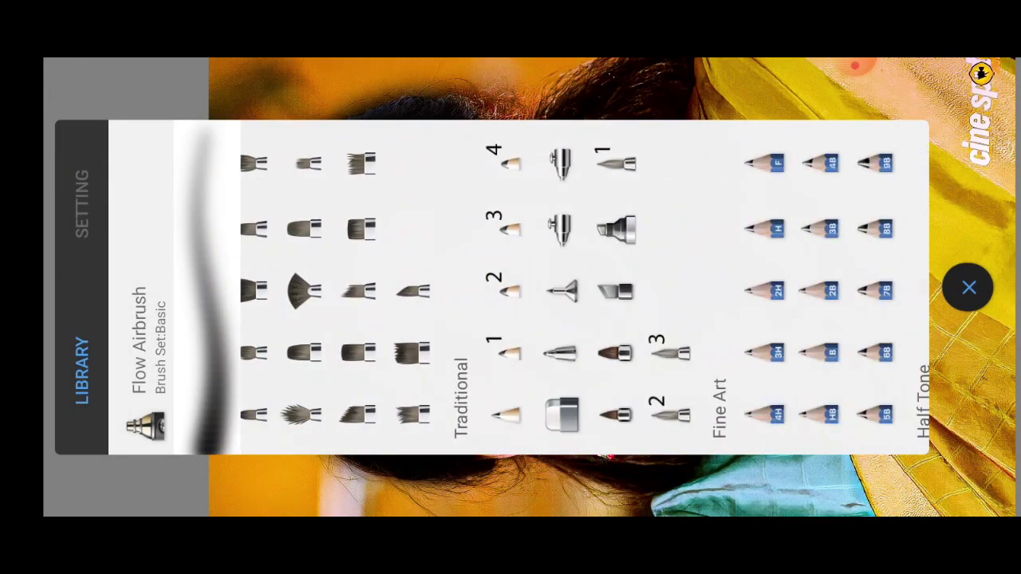
{"action": "left_click_drag", "start_coordinate": [718, 287], "coordinate": [319, 287]}
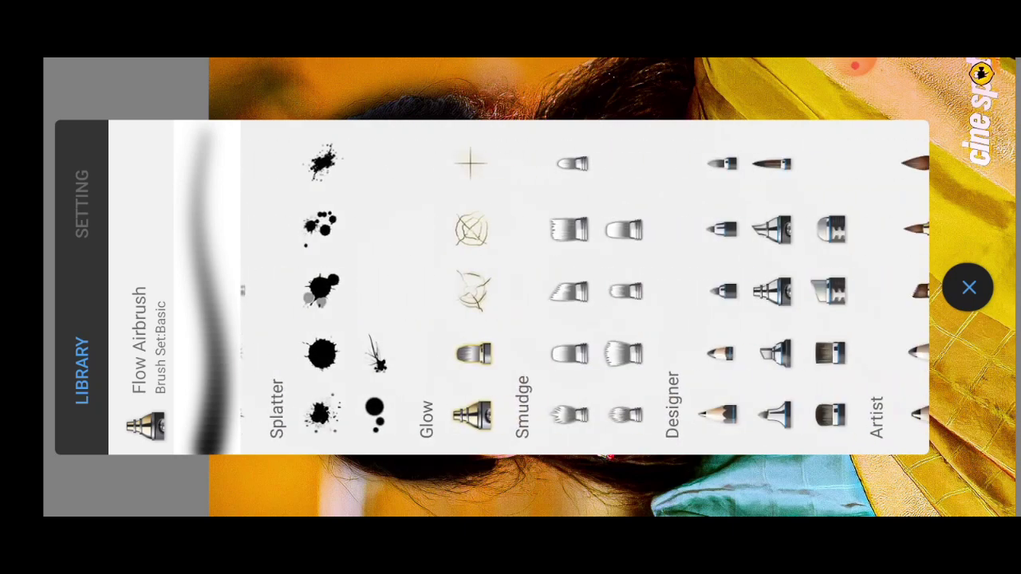
{"action": "left_click", "coordinate": [970, 287]}
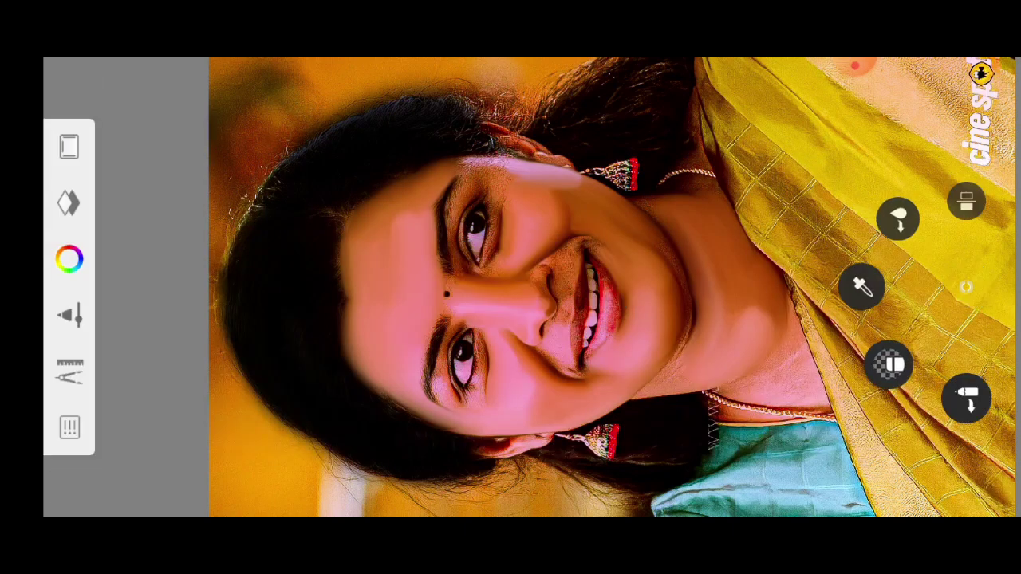
- Set the painting colour to bright cyan (R 0, G 188, B 255)
{"action": "left_click", "coordinate": [69, 257]}
{"action": "left_click", "coordinate": [330, 201]}
{"action": "left_click_drag", "start_coordinate": [377, 175], "coordinate": [407, 384]}
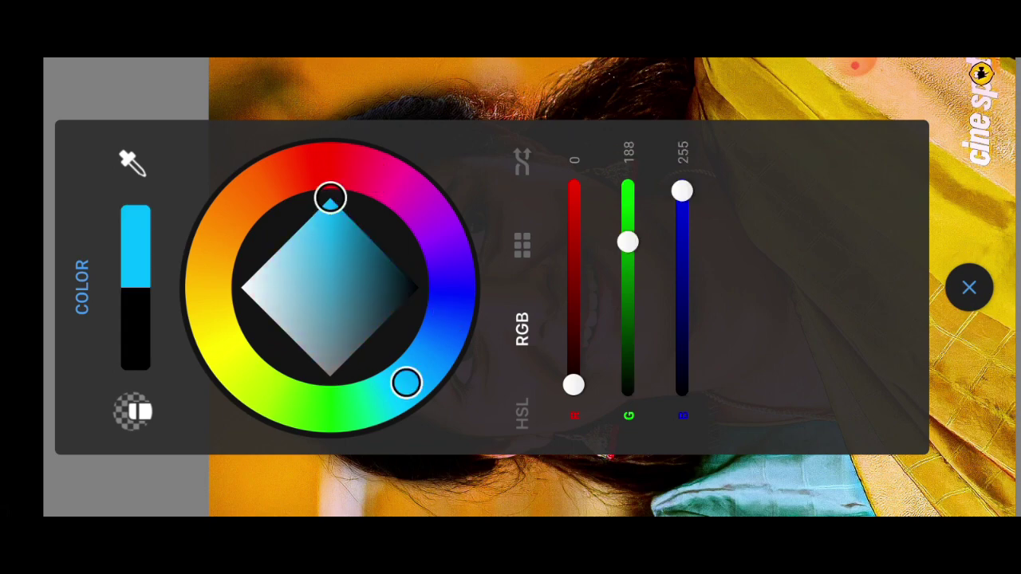
{"action": "left_click", "coordinate": [970, 287]}
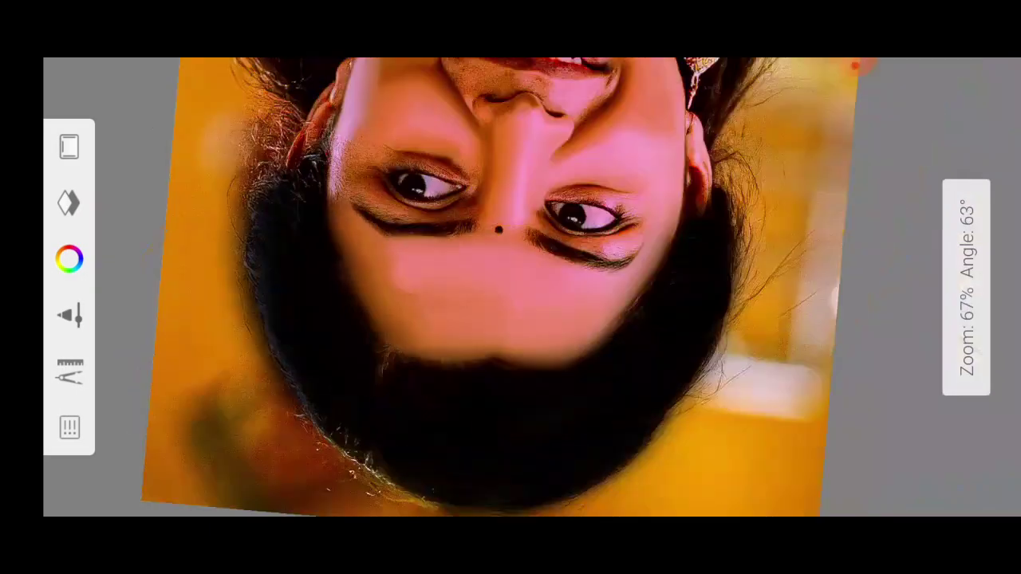
- Paint the first curved cyan strands over the dark hair beside the forehead
{"action": "scroll", "coordinate": [510, 287], "scroll_direction": "up", "scroll_amount": 5}
{"action": "left_click_drag", "start_coordinate": [331, 285], "coordinate": [455, 335]}
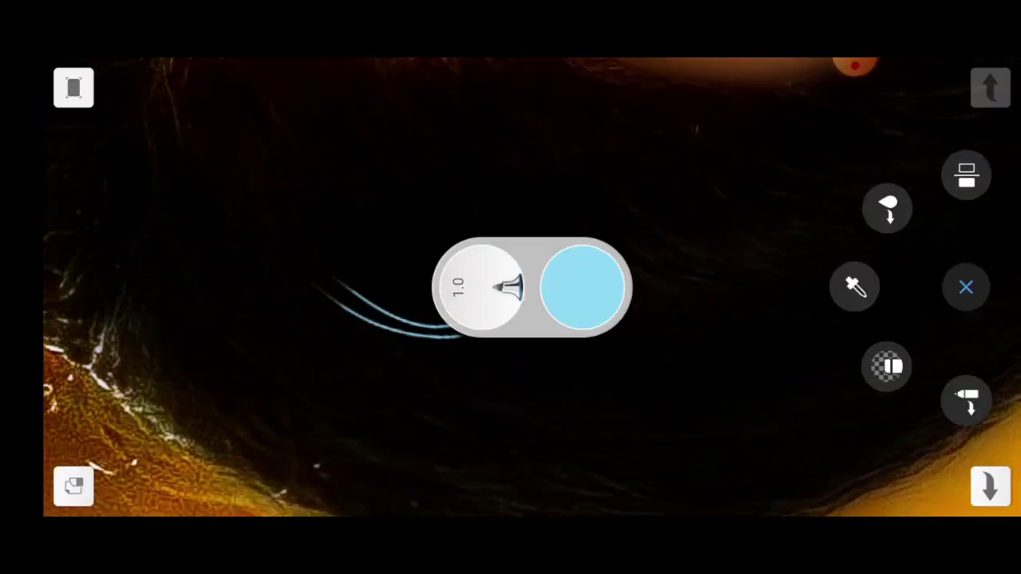
{"action": "scroll", "coordinate": [510, 288], "scroll_direction": "down", "scroll_amount": 1}
{"action": "mouse_move", "coordinate": [303, 272]}
{"action": "left_mouse_down"}
{"action": "mouse_move", "coordinate": [367, 335]}
{"action": "mouse_move", "coordinate": [488, 361]}
{"action": "left_mouse_up"}
{"action": "left_click_drag", "start_coordinate": [309, 312], "coordinate": [500, 368]}
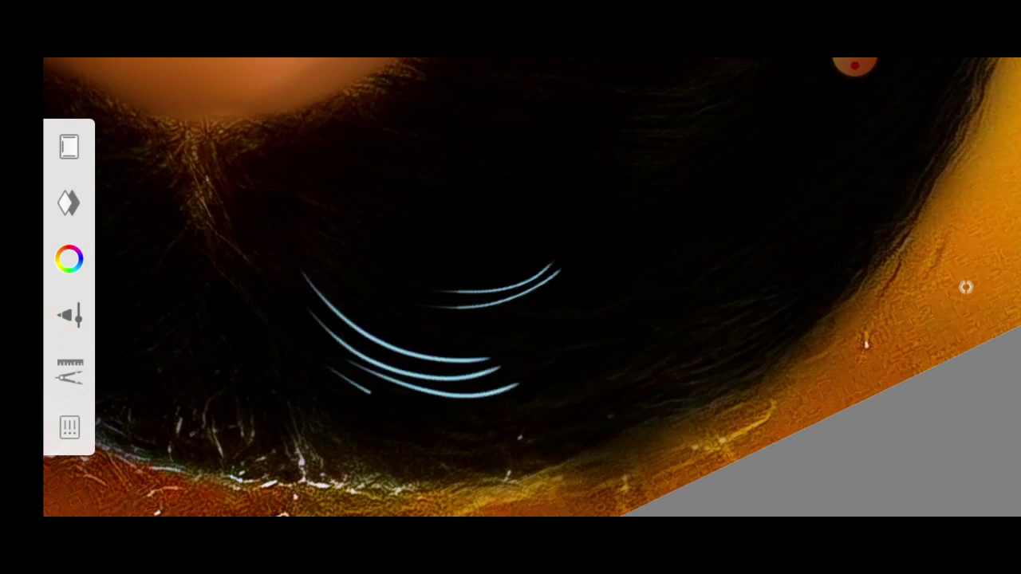
{"action": "scroll", "coordinate": [511, 287], "scroll_direction": "up", "scroll_amount": 2}
{"action": "left_click_drag", "start_coordinate": [309, 270], "coordinate": [427, 327]}
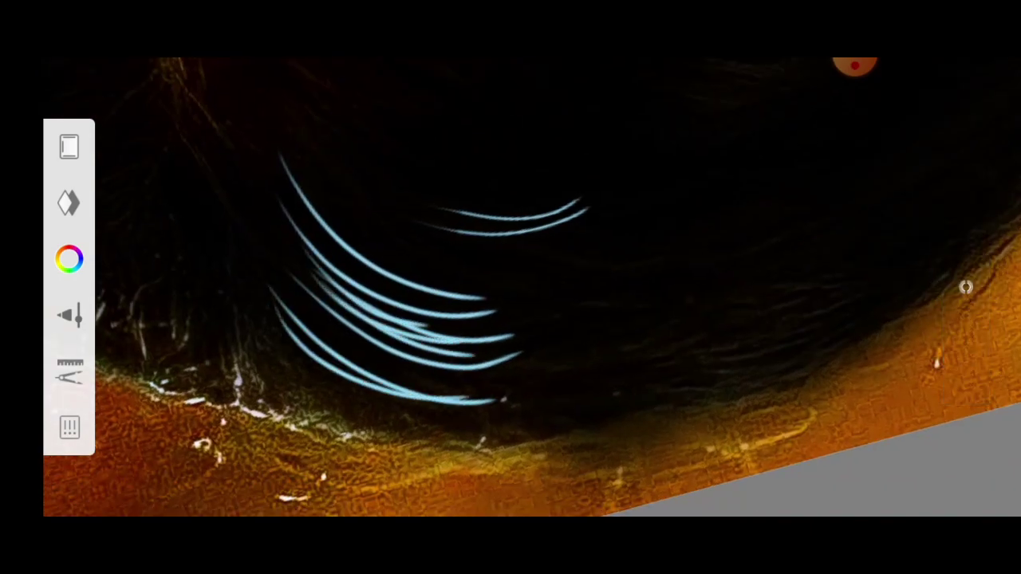
{"action": "scroll", "coordinate": [511, 287], "scroll_direction": "down", "scroll_amount": 2}
{"action": "scroll", "coordinate": [511, 287], "scroll_direction": "down", "scroll_amount": 1}
{"action": "scroll", "coordinate": [511, 287], "scroll_direction": "up", "scroll_amount": 2}
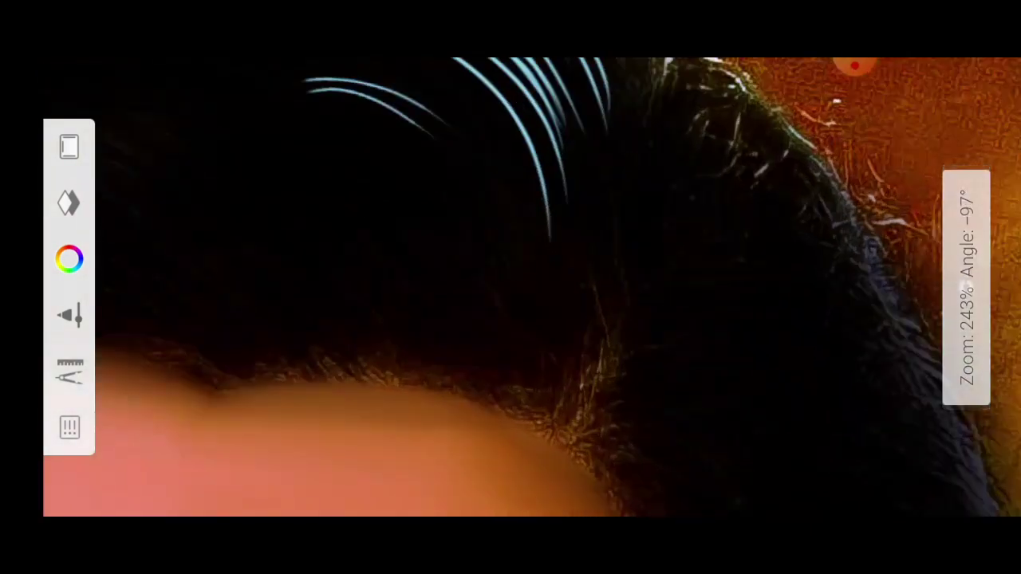
{"action": "scroll", "coordinate": [511, 287], "scroll_direction": "up", "scroll_amount": 1}
- Add more curved and parallel cyan strands below, building up the cluster
{"action": "left_click_drag", "start_coordinate": [387, 311], "coordinate": [544, 323]}
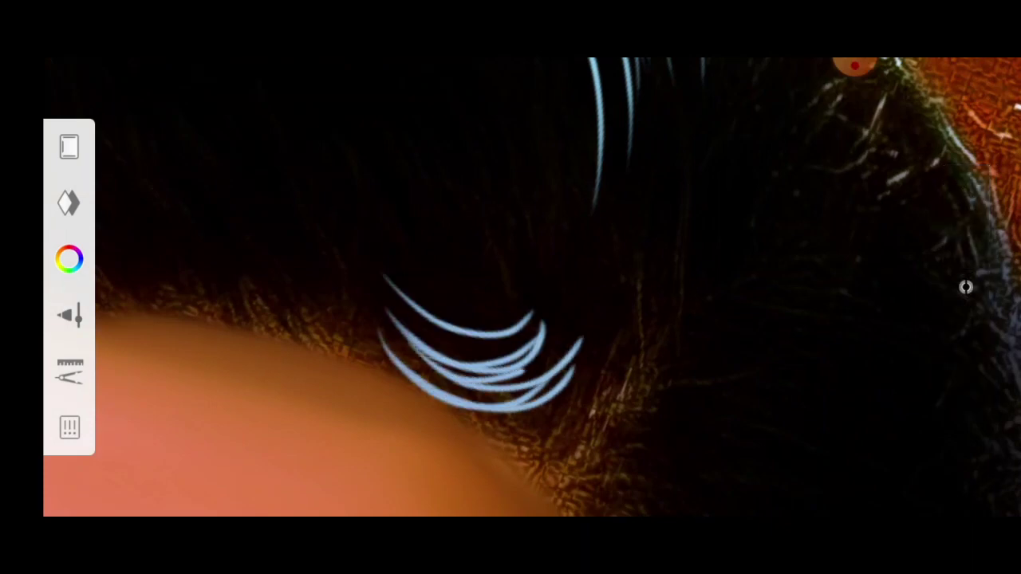
{"action": "scroll", "coordinate": [511, 288], "scroll_direction": "down", "scroll_amount": 1}
{"action": "scroll", "coordinate": [510, 287], "scroll_direction": "down", "scroll_amount": 1}
{"action": "scroll", "coordinate": [511, 287], "scroll_direction": "up", "scroll_amount": 1}
{"action": "left_click_drag", "start_coordinate": [339, 232], "coordinate": [506, 319]}
{"action": "left_click_drag", "start_coordinate": [351, 271], "coordinate": [489, 355]}
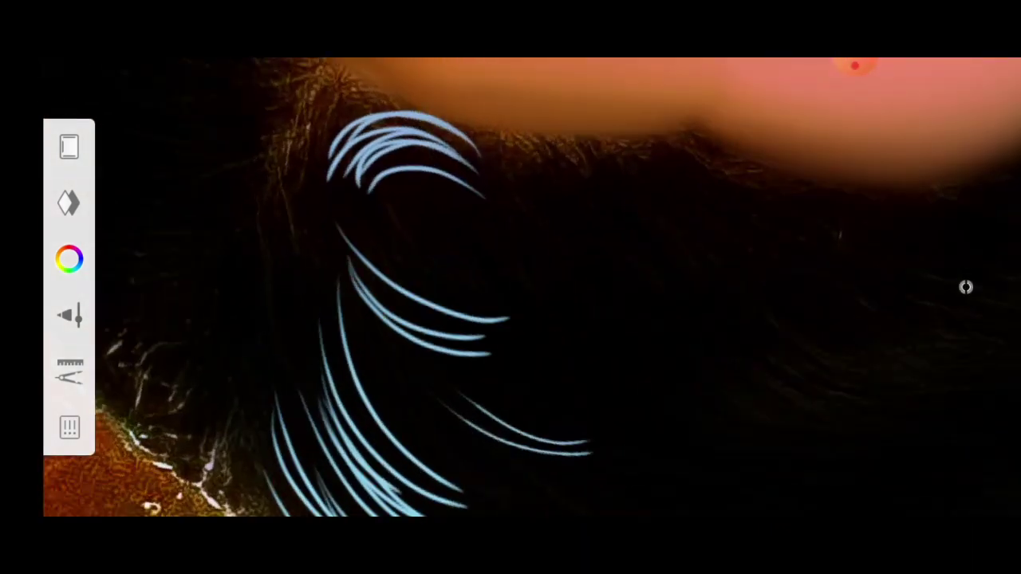
{"action": "scroll", "coordinate": [511, 287], "scroll_direction": "down", "scroll_amount": 1}
{"action": "left_click_drag", "start_coordinate": [434, 275], "coordinate": [604, 367]}
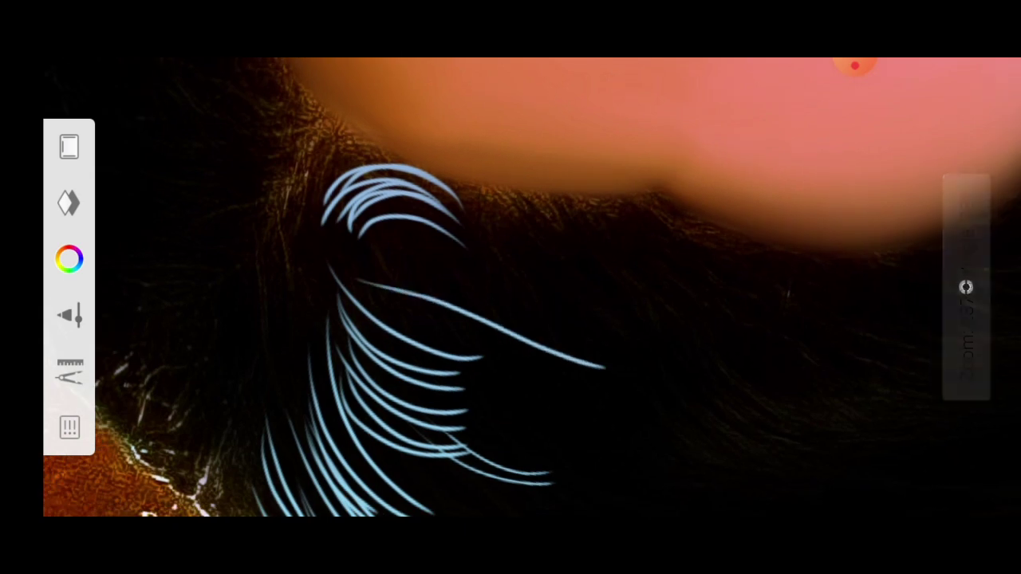
{"action": "left_click_drag", "start_coordinate": [359, 280], "coordinate": [559, 311]}
{"action": "scroll", "coordinate": [511, 287], "scroll_direction": "down", "scroll_amount": 1}
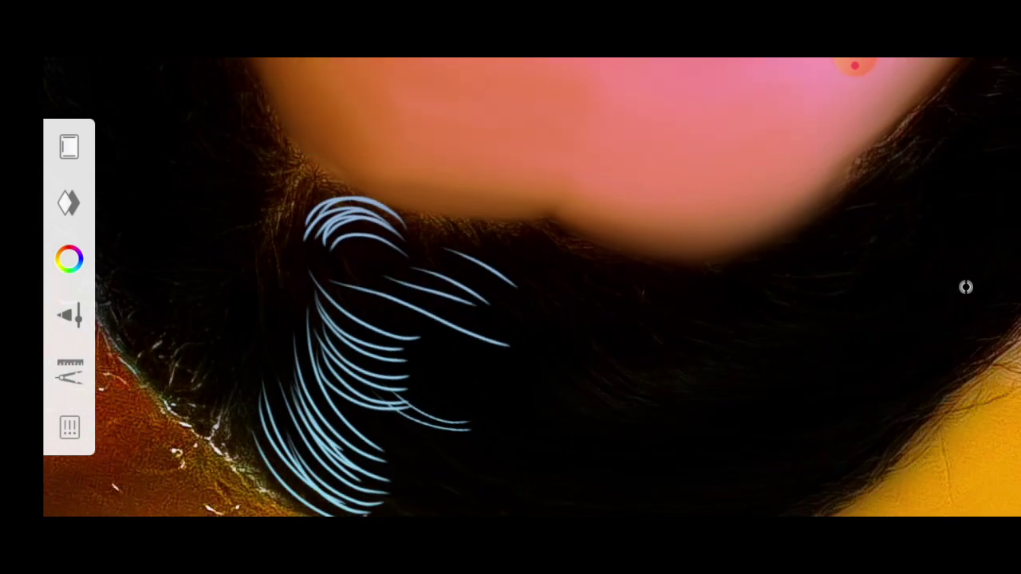
{"action": "scroll", "coordinate": [511, 287], "scroll_direction": "down", "scroll_amount": 1}
{"action": "scroll", "coordinate": [511, 288], "scroll_direction": "down", "scroll_amount": 1}
{"action": "left_click_drag", "start_coordinate": [345, 332], "coordinate": [525, 384]}
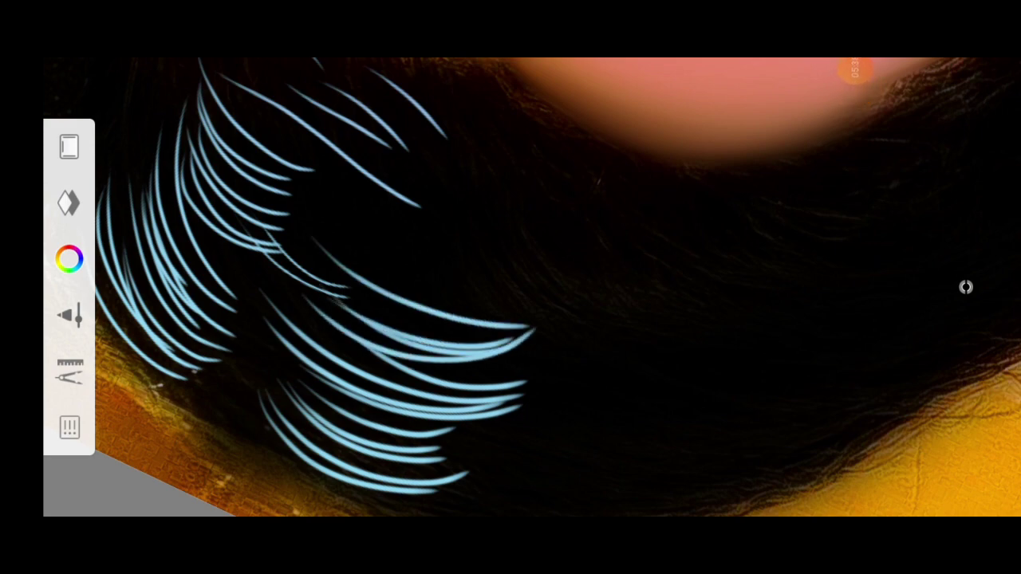
- Paint long curved cyan strands along the hairline
{"action": "scroll", "coordinate": [511, 288], "scroll_direction": "down", "scroll_amount": 2}
{"action": "scroll", "coordinate": [511, 287], "scroll_direction": "down", "scroll_amount": 1}
{"action": "scroll", "coordinate": [510, 287], "scroll_direction": "up", "scroll_amount": 1}
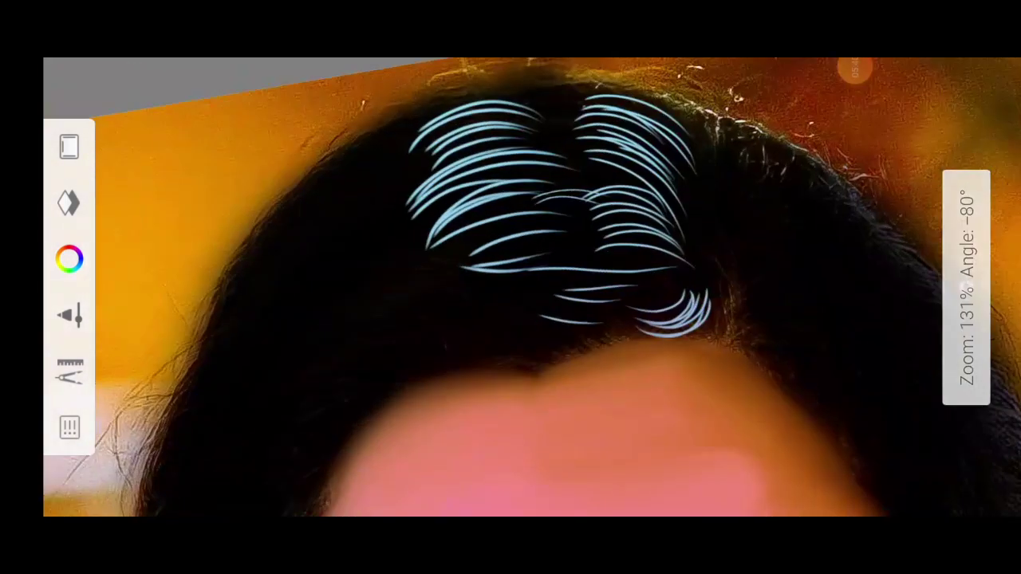
{"action": "scroll", "coordinate": [510, 287], "scroll_direction": "up", "scroll_amount": 2}
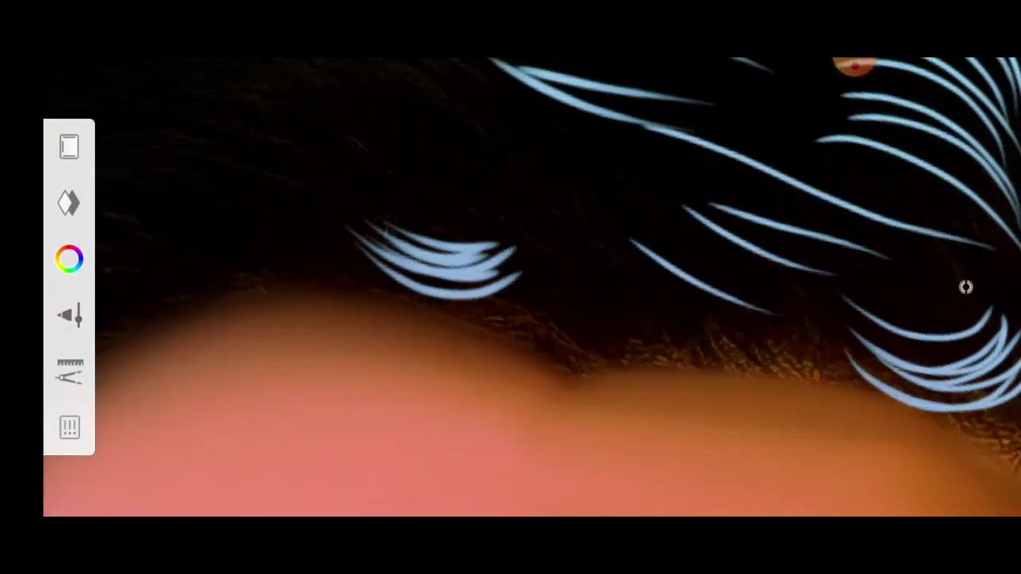
{"action": "scroll", "coordinate": [511, 287], "scroll_direction": "up", "scroll_amount": 2}
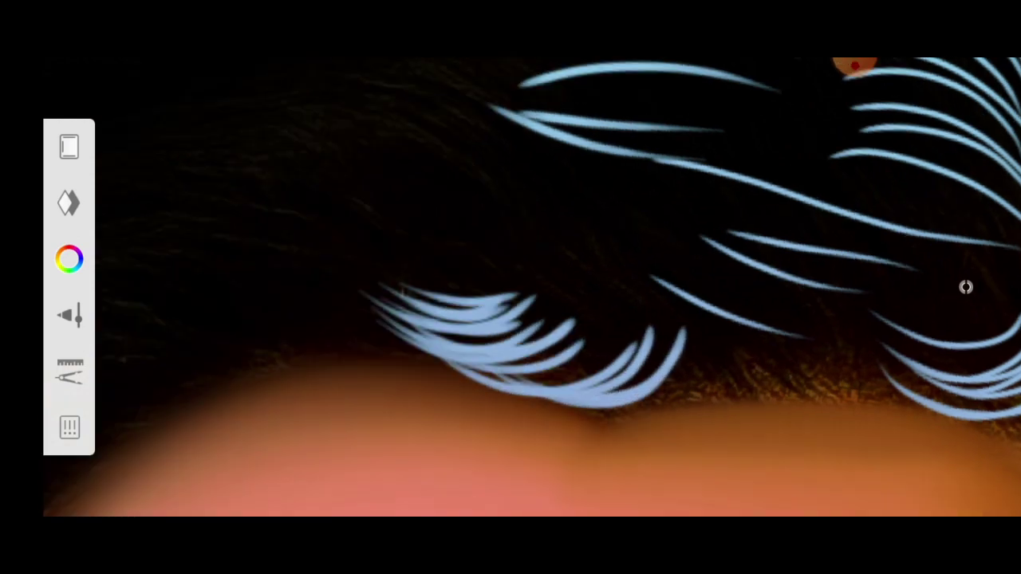
{"action": "left_click_drag", "start_coordinate": [313, 212], "coordinate": [594, 271]}
{"action": "left_click_drag", "start_coordinate": [368, 248], "coordinate": [595, 303]}
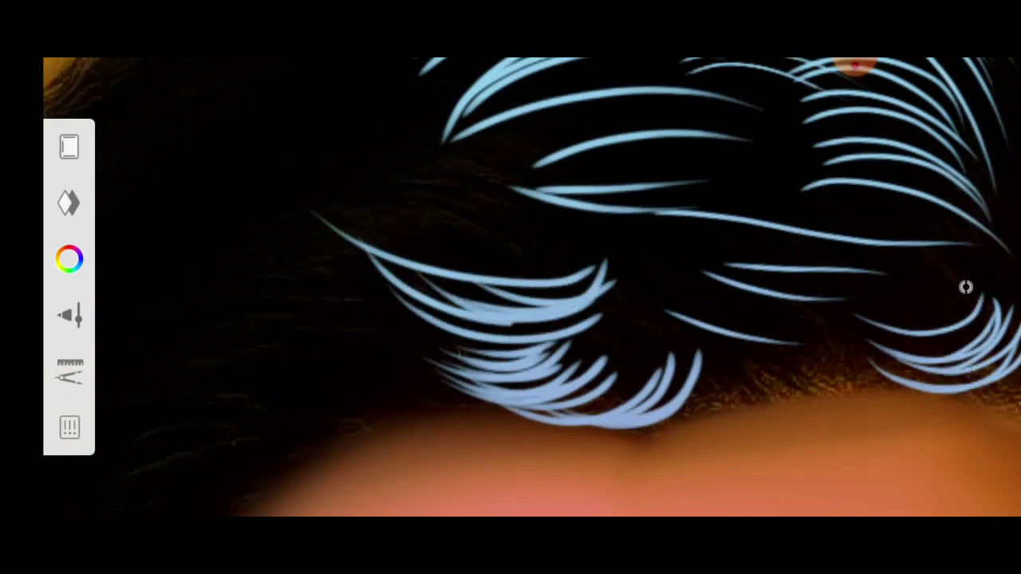
{"action": "scroll", "coordinate": [510, 287], "scroll_direction": "down", "scroll_amount": 2}
{"action": "scroll", "coordinate": [511, 287], "scroll_direction": "down", "scroll_amount": 2}
{"action": "scroll", "coordinate": [511, 287], "scroll_direction": "up", "scroll_amount": 2}
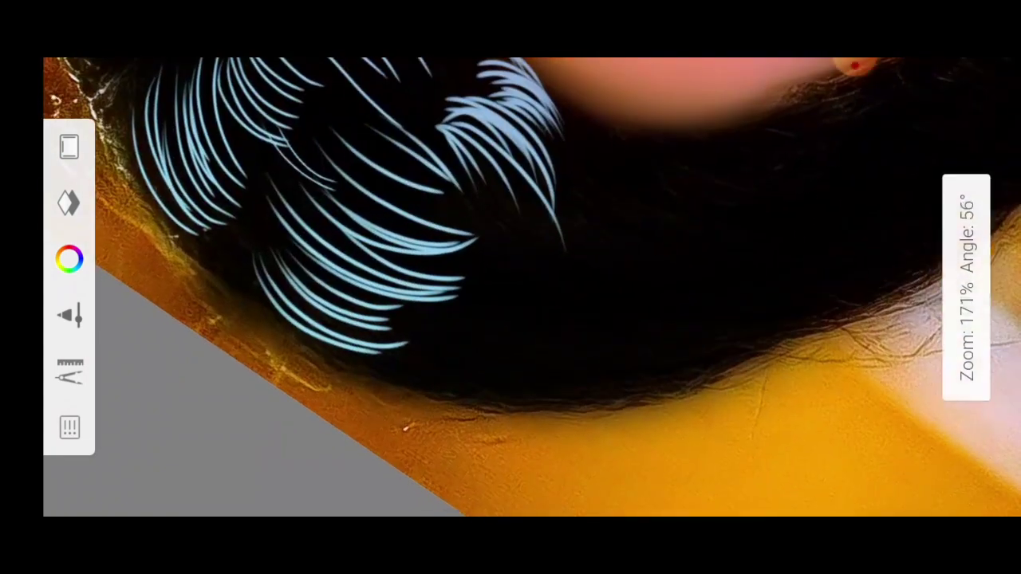
{"action": "scroll", "coordinate": [511, 287], "scroll_direction": "up", "scroll_amount": 1}
{"action": "left_click_drag", "start_coordinate": [348, 279], "coordinate": [498, 353]}
{"action": "left_click_drag", "start_coordinate": [327, 284], "coordinate": [478, 360]}
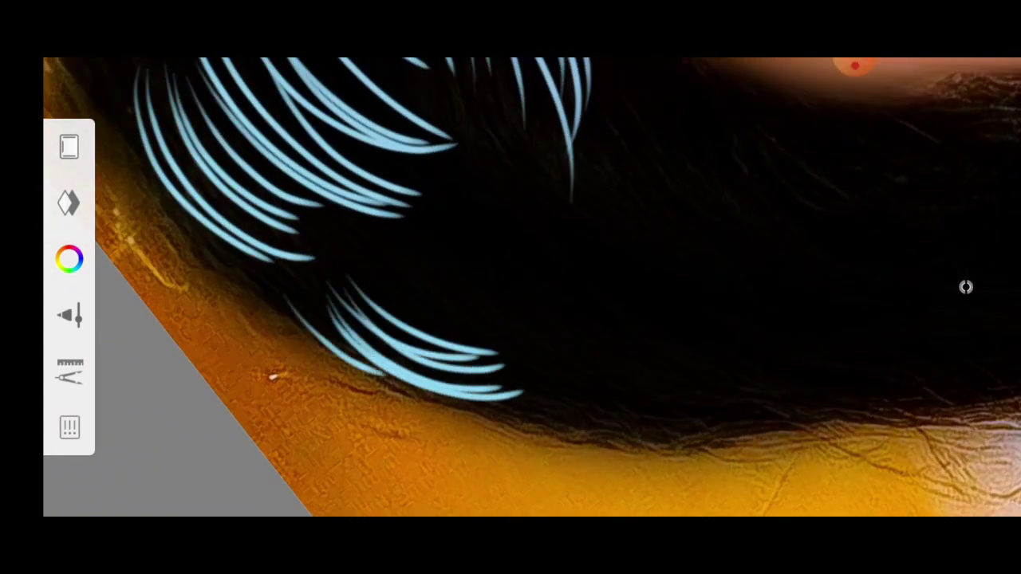
{"action": "scroll", "coordinate": [511, 288], "scroll_direction": "down", "scroll_amount": 1}
{"action": "left_click_drag", "start_coordinate": [345, 240], "coordinate": [573, 302]}
{"action": "left_click_drag", "start_coordinate": [422, 317], "coordinate": [600, 345]}
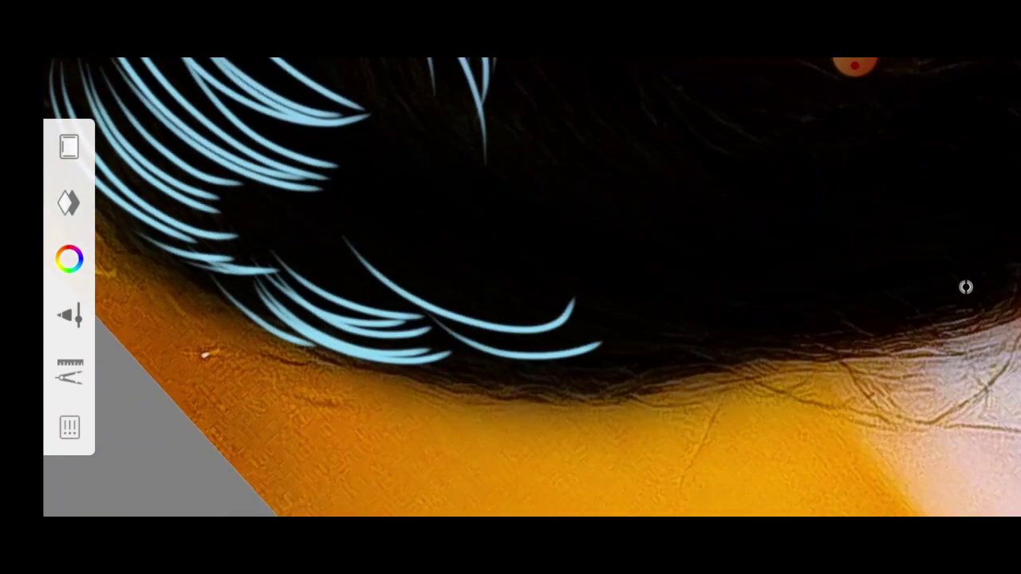
- Fill gaps in the hair cluster with additional short curved cyan strands
{"action": "scroll", "coordinate": [510, 287], "scroll_direction": "down", "scroll_amount": 2}
{"action": "scroll", "coordinate": [510, 287], "scroll_direction": "down", "scroll_amount": 1}
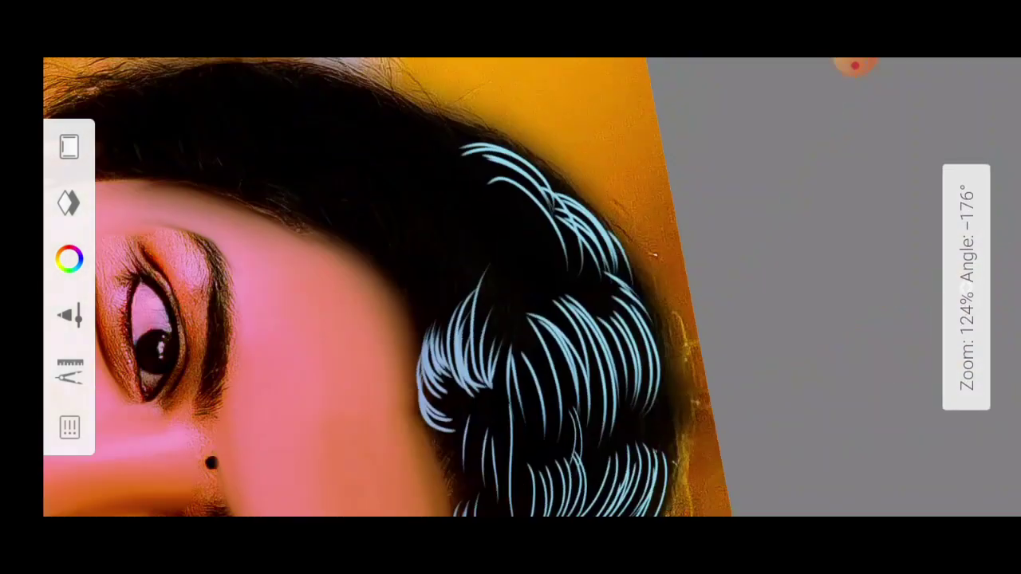
{"action": "scroll", "coordinate": [511, 287], "scroll_direction": "down", "scroll_amount": 3}
{"action": "scroll", "coordinate": [511, 287], "scroll_direction": "down", "scroll_amount": 1}
{"action": "scroll", "coordinate": [511, 287], "scroll_direction": "up", "scroll_amount": 1}
{"action": "scroll", "coordinate": [511, 287], "scroll_direction": "up", "scroll_amount": 3}
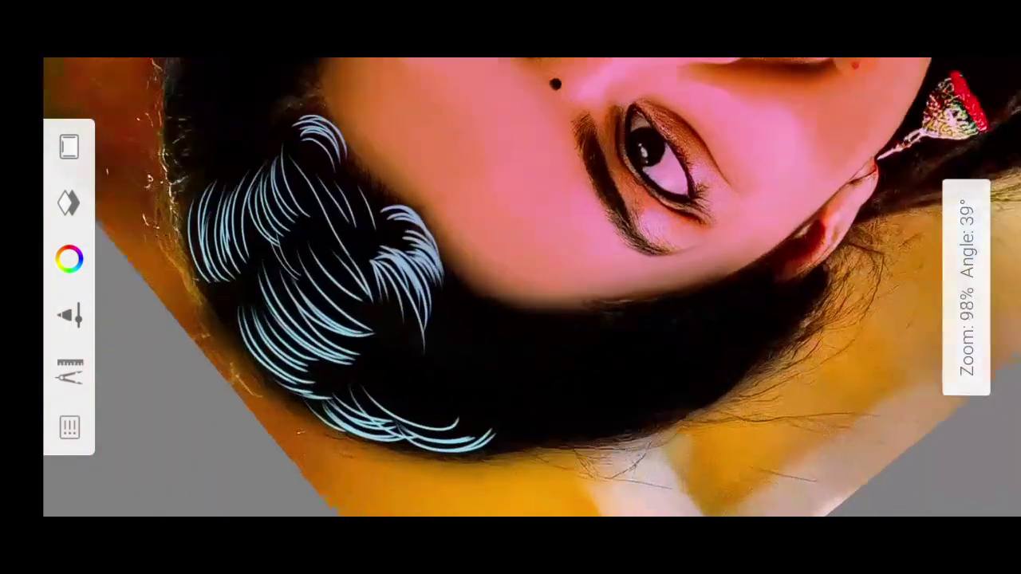
{"action": "scroll", "coordinate": [510, 287], "scroll_direction": "up", "scroll_amount": 2}
{"action": "scroll", "coordinate": [510, 287], "scroll_direction": "up", "scroll_amount": 1}
{"action": "left_click_drag", "start_coordinate": [320, 271], "coordinate": [471, 316]}
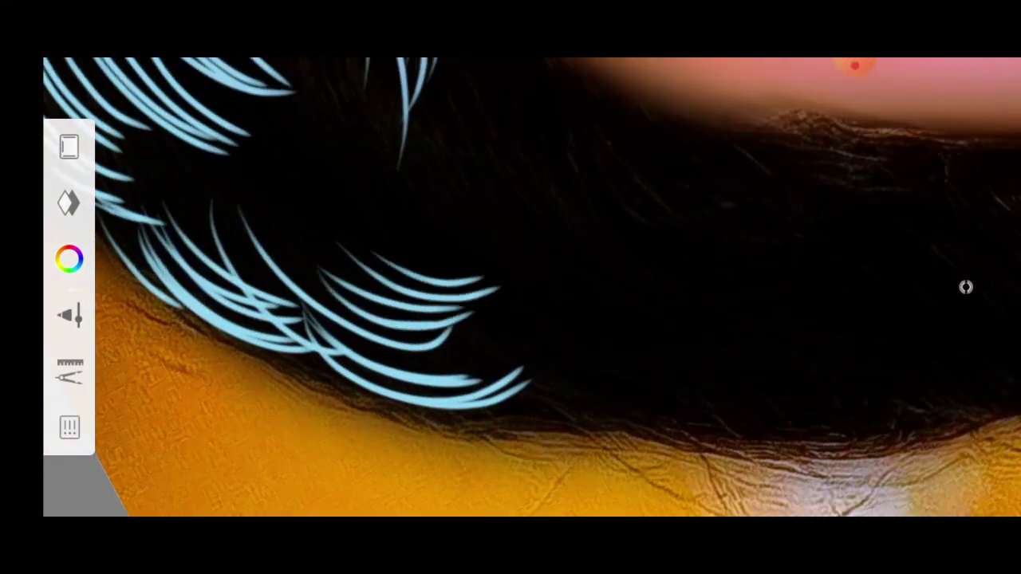
{"action": "left_click_drag", "start_coordinate": [389, 247], "coordinate": [506, 275]}
{"action": "scroll", "coordinate": [511, 287], "scroll_direction": "down", "scroll_amount": 1}
{"action": "left_click_drag", "start_coordinate": [374, 265], "coordinate": [431, 303]}
{"action": "left_click_drag", "start_coordinate": [391, 327], "coordinate": [527, 313]}
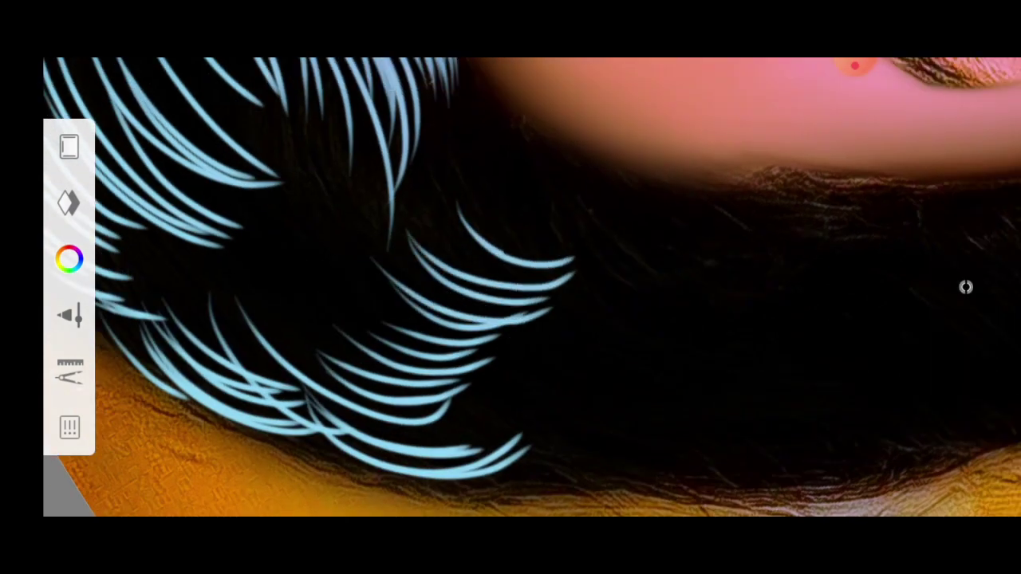
{"action": "scroll", "coordinate": [510, 287], "scroll_direction": "down", "scroll_amount": 1}
{"action": "left_click_drag", "start_coordinate": [390, 315], "coordinate": [483, 336]}
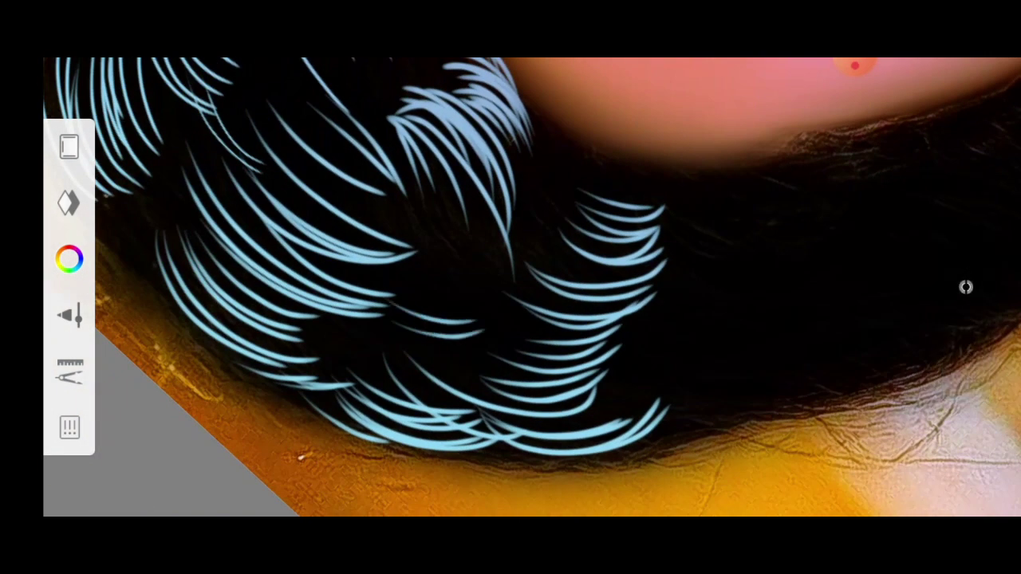
{"action": "scroll", "coordinate": [510, 287], "scroll_direction": "down", "scroll_amount": 3}
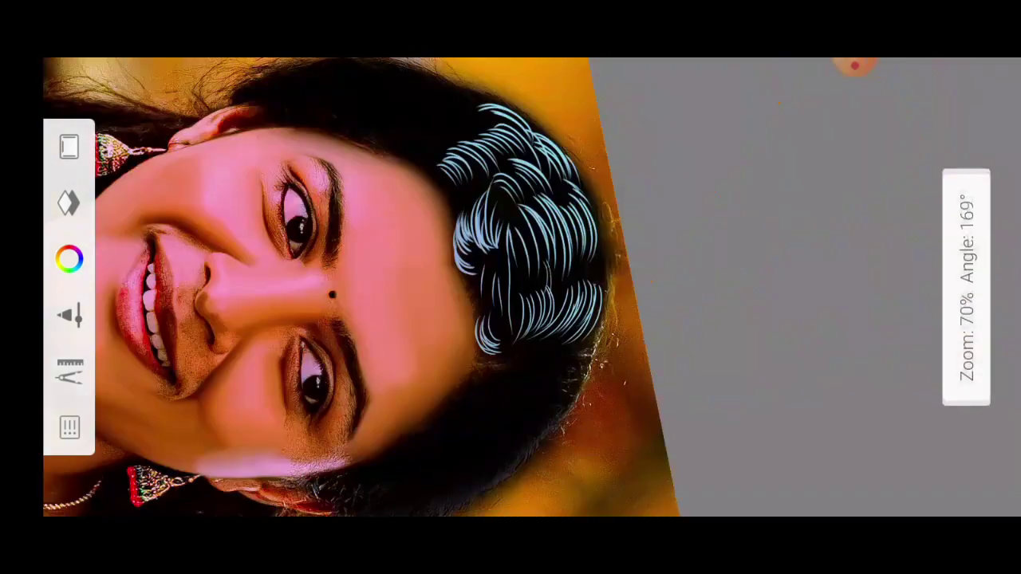
{"action": "scroll", "coordinate": [511, 288], "scroll_direction": "down", "scroll_amount": 1}
{"action": "scroll", "coordinate": [510, 287], "scroll_direction": "down", "scroll_amount": 1}
{"action": "scroll", "coordinate": [510, 287], "scroll_direction": "up", "scroll_amount": 1}
- Set the hair strands layer's blending mode to Lighten
{"action": "left_click", "coordinate": [68, 202]}
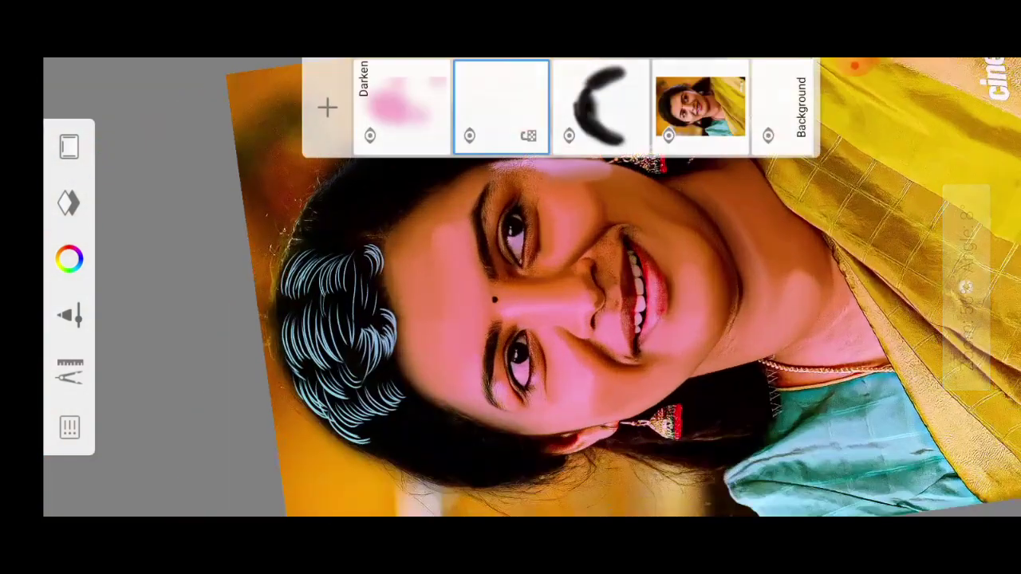
{"action": "left_click", "coordinate": [502, 96]}
{"action": "left_click", "coordinate": [470, 239]}
{"action": "left_click", "coordinate": [378, 391]}
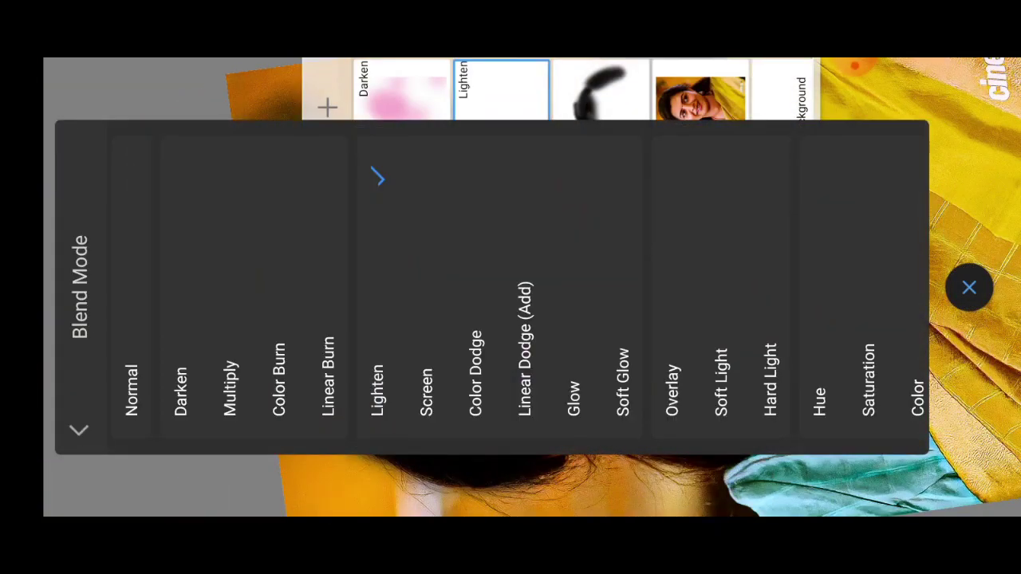
{"action": "left_click", "coordinate": [969, 287]}
- Paint four long light-blue strands along the lower edge of the hair
{"action": "scroll", "coordinate": [511, 287], "scroll_direction": "up", "scroll_amount": 3}
{"action": "scroll", "coordinate": [510, 287], "scroll_direction": "up", "scroll_amount": 2}
{"action": "left_click_drag", "start_coordinate": [367, 284], "coordinate": [501, 311]}
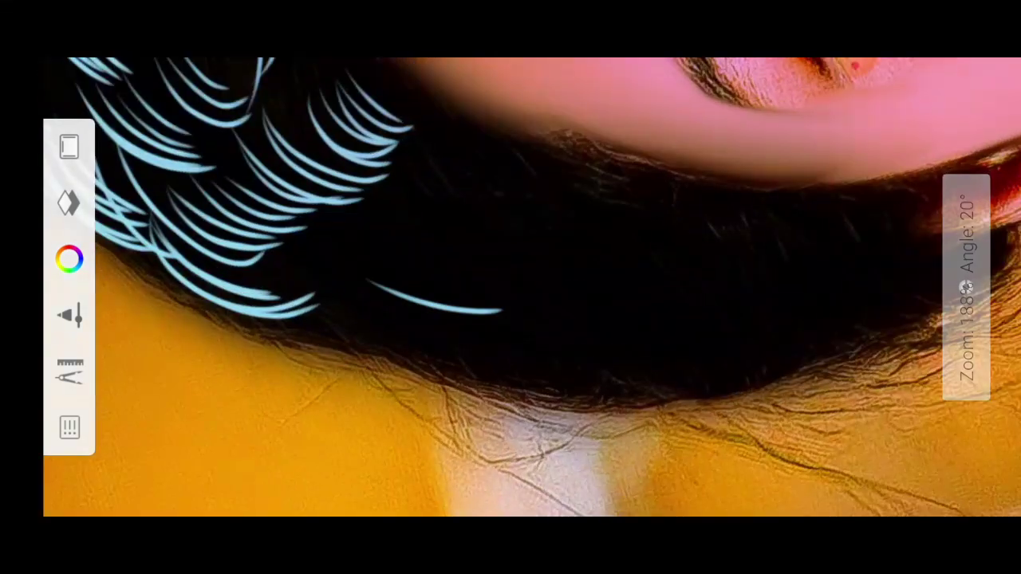
{"action": "left_click_drag", "start_coordinate": [331, 279], "coordinate": [536, 327]}
{"action": "scroll", "coordinate": [511, 287], "scroll_direction": "up", "scroll_amount": 2}
{"action": "left_click_drag", "start_coordinate": [380, 283], "coordinate": [520, 327]}
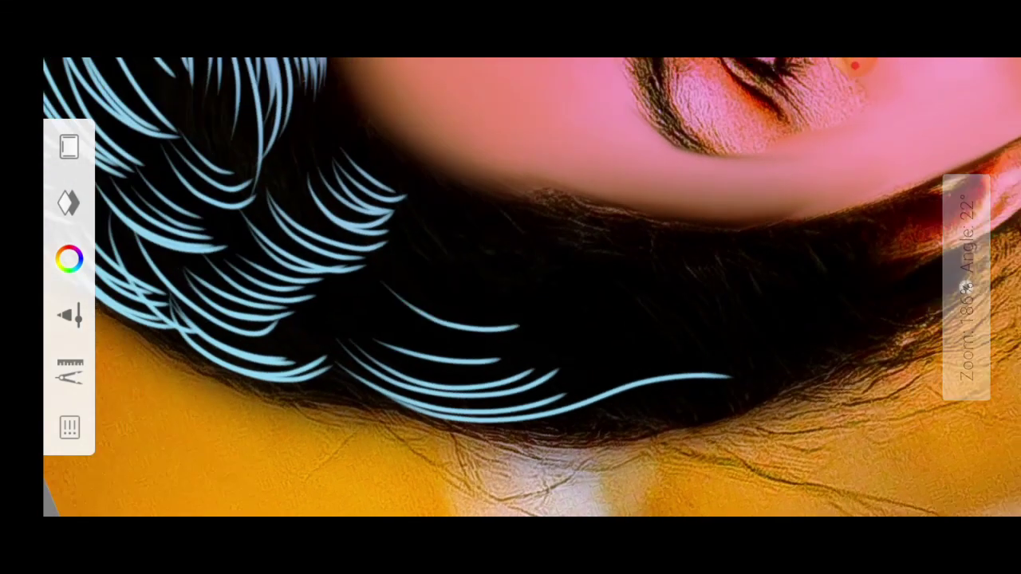
{"action": "left_click_drag", "start_coordinate": [372, 307], "coordinate": [556, 355]}
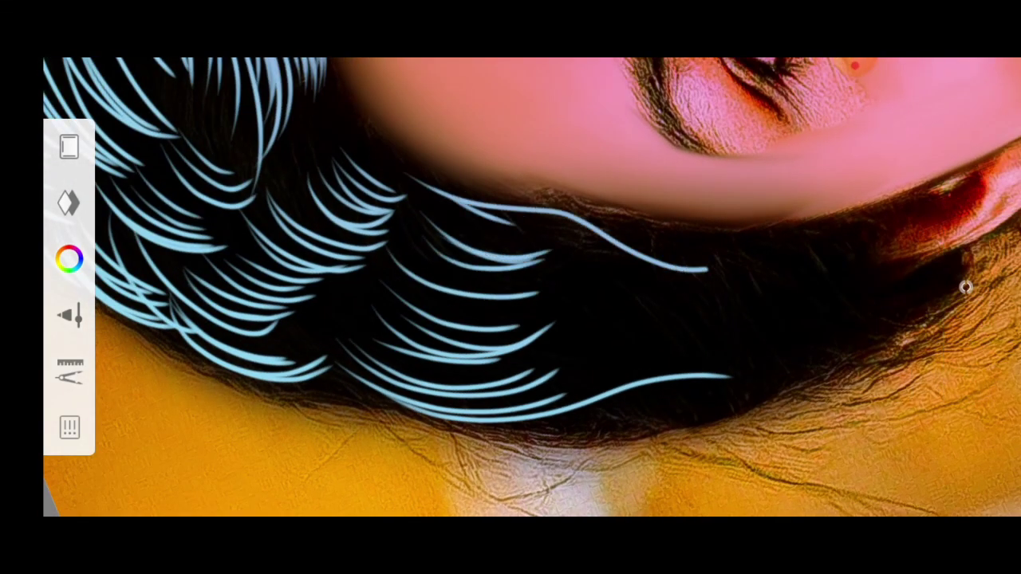
- Add four more light-blue strands on the lower hair, then zoom out to the whole portrait
{"action": "scroll", "coordinate": [511, 287], "scroll_direction": "up", "scroll_amount": 2}
{"action": "left_click_drag", "start_coordinate": [471, 280], "coordinate": [596, 310]}
{"action": "left_click_drag", "start_coordinate": [474, 304], "coordinate": [583, 323]}
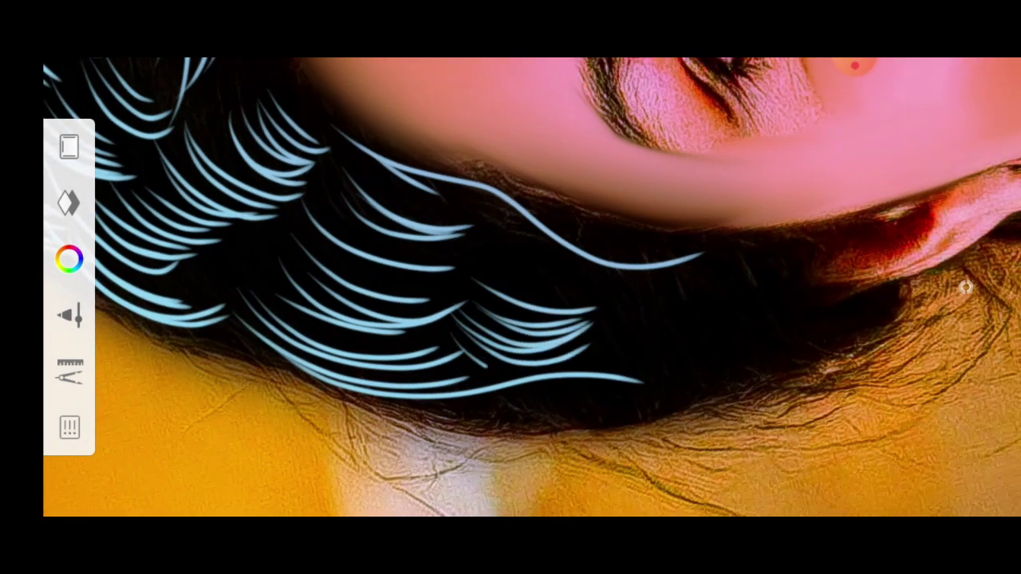
{"action": "scroll", "coordinate": [510, 287], "scroll_direction": "up", "scroll_amount": 2}
{"action": "left_click_drag", "start_coordinate": [376, 338], "coordinate": [718, 313]}
{"action": "left_click_drag", "start_coordinate": [558, 316], "coordinate": [660, 289]}
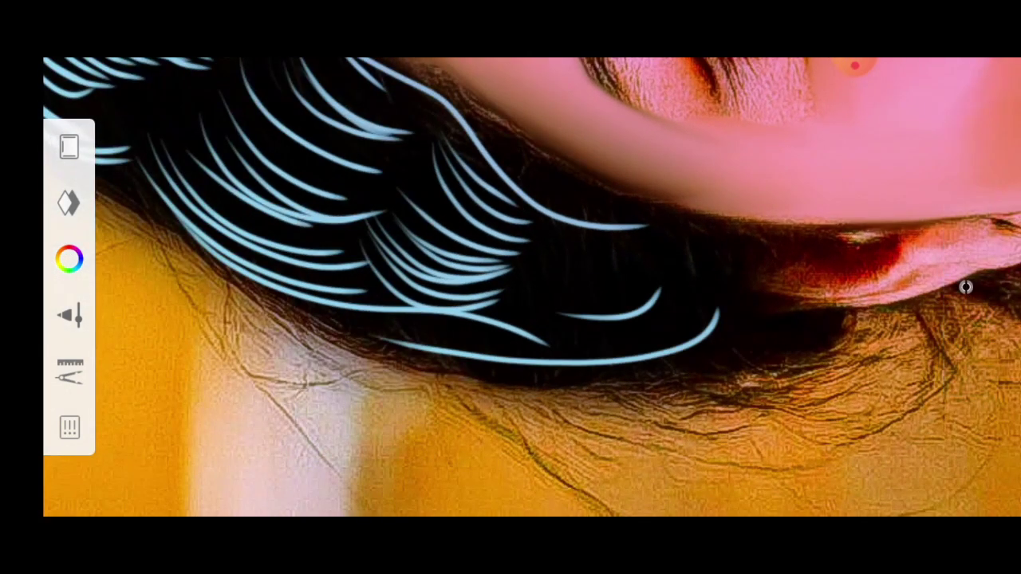
{"action": "scroll", "coordinate": [532, 287], "scroll_direction": "down", "scroll_amount": 2}
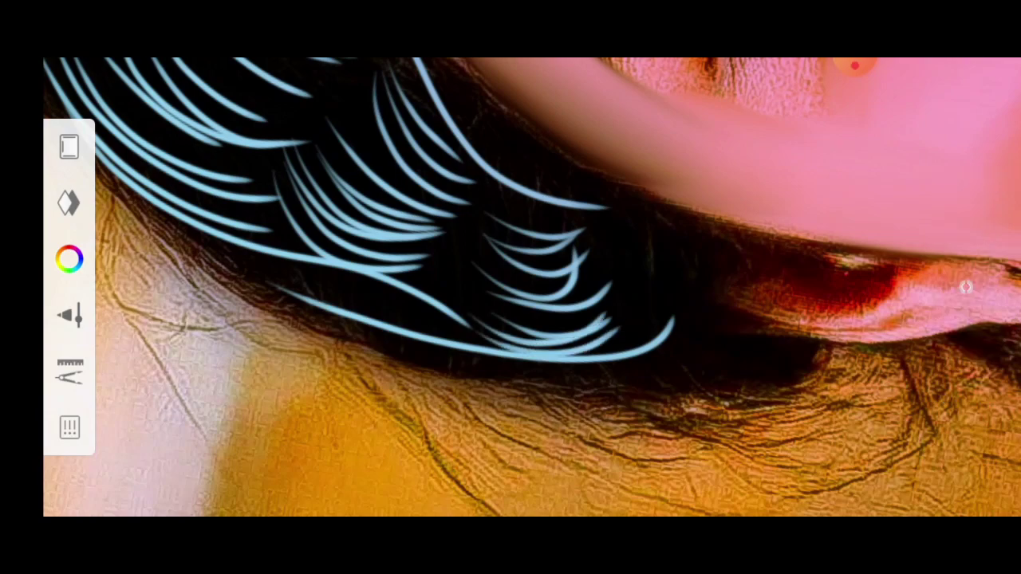
{"action": "scroll", "coordinate": [532, 288], "scroll_direction": "down", "scroll_amount": 5}
{"action": "scroll", "coordinate": [532, 287], "scroll_direction": "down", "scroll_amount": 3}
{"action": "scroll", "coordinate": [532, 287], "scroll_direction": "down", "scroll_amount": 3}
- Try Linear Dodge (Add) blending on the light-blue strands layer
{"action": "scroll", "coordinate": [532, 287], "scroll_direction": "up", "scroll_amount": 3}
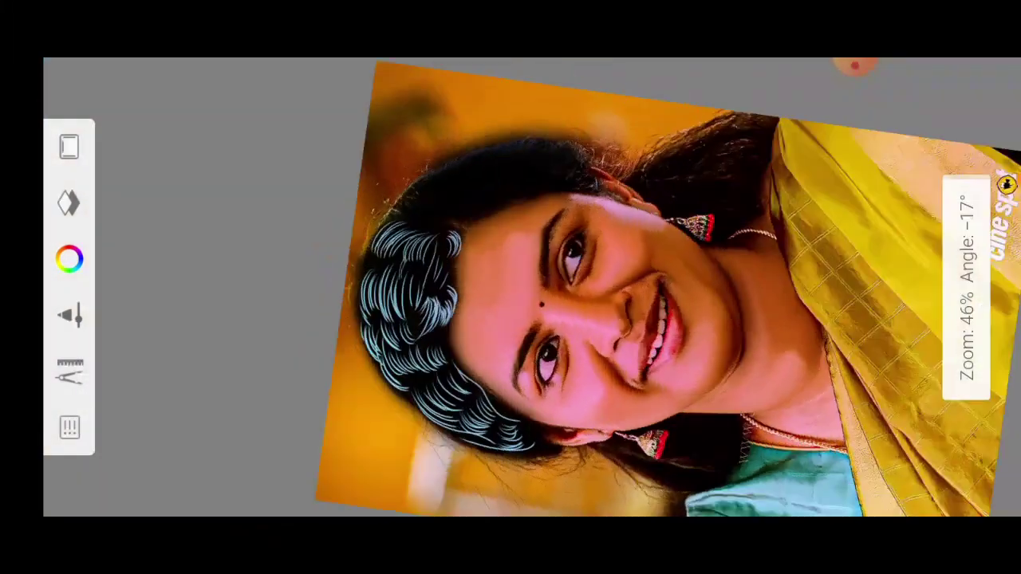
{"action": "scroll", "coordinate": [533, 287], "scroll_direction": "up", "scroll_amount": 2}
{"action": "left_click", "coordinate": [69, 427]}
{"action": "left_click", "coordinate": [501, 89]}
{"action": "left_click", "coordinate": [470, 312]}
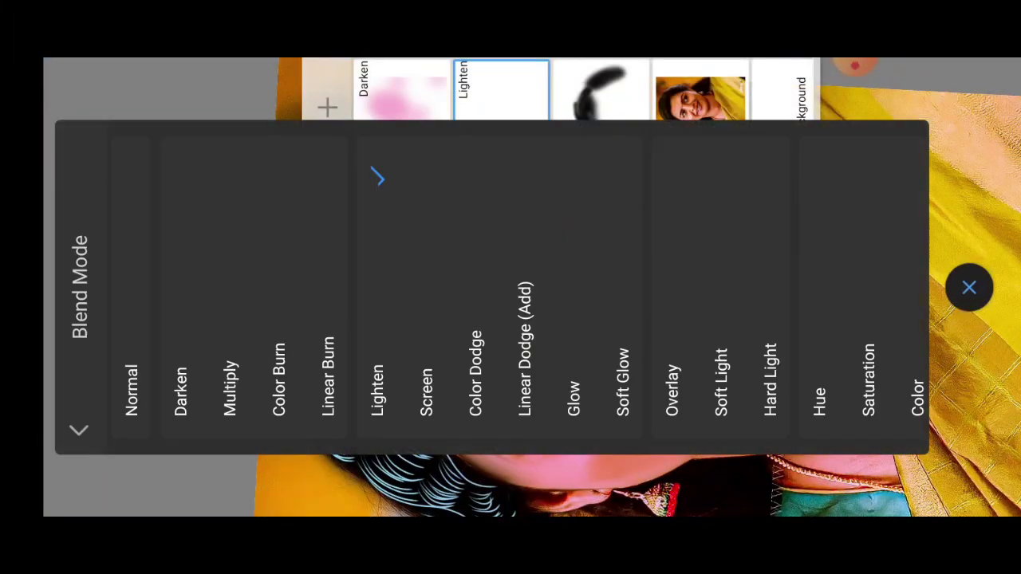
{"action": "left_click", "coordinate": [427, 391]}
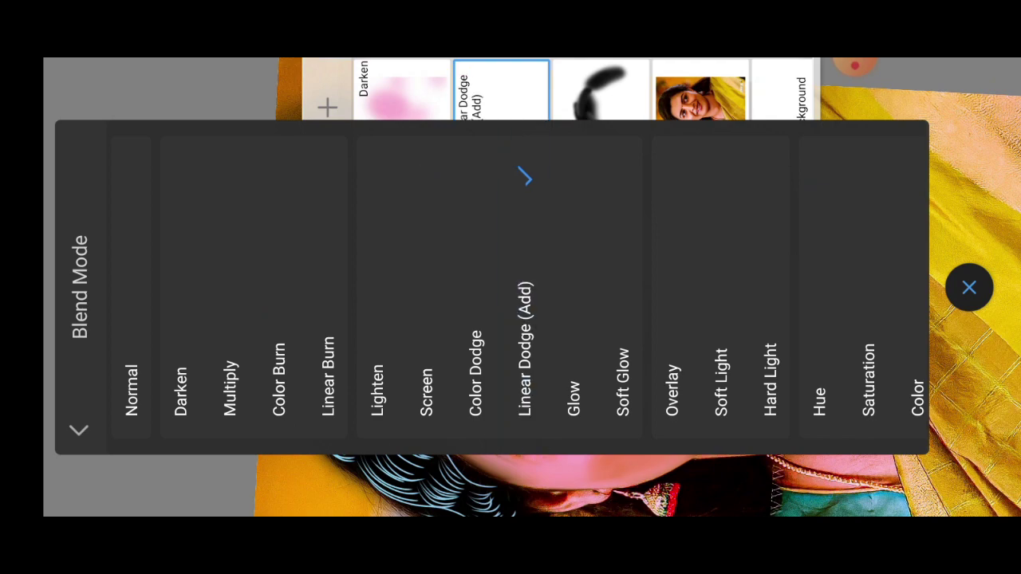
{"action": "left_click", "coordinate": [969, 287]}
- Switch the strands layer to Screen blending and add a new empty layer
{"action": "left_click", "coordinate": [501, 90]}
{"action": "left_click", "coordinate": [470, 311]}
{"action": "left_click", "coordinate": [426, 391]}
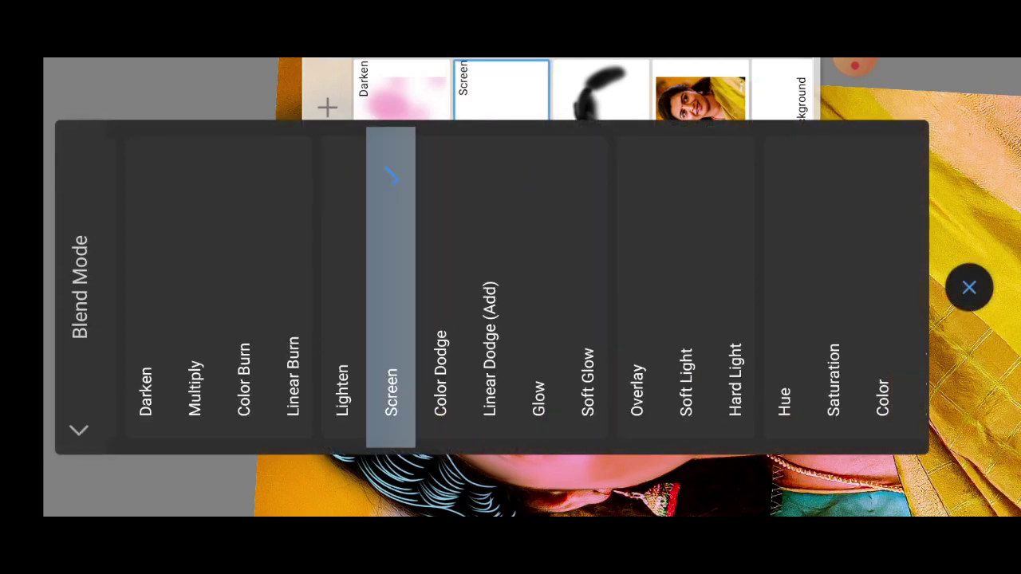
{"action": "left_click", "coordinate": [970, 287]}
{"action": "left_click", "coordinate": [327, 108]}
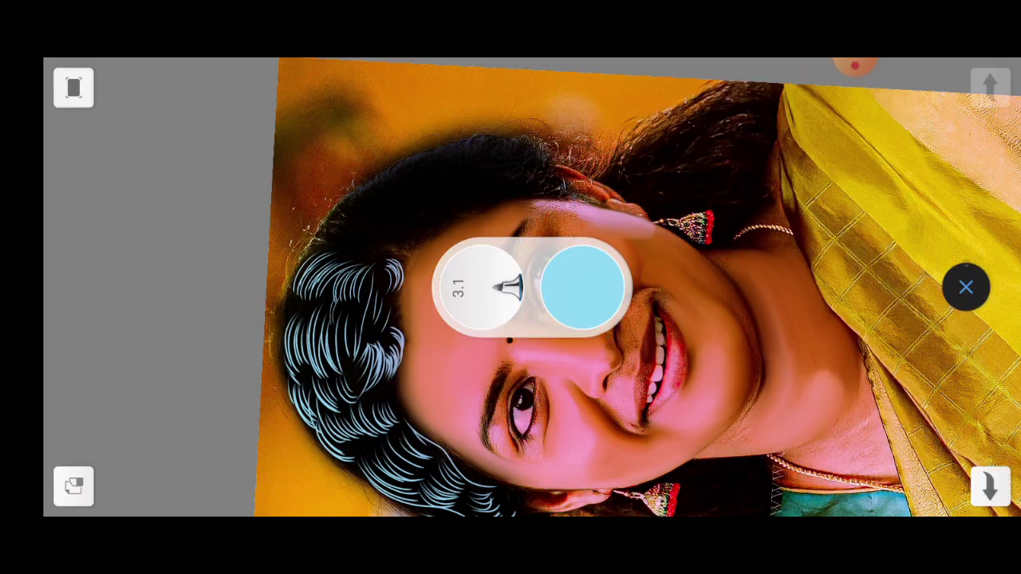
- Select the Flow Airbrush from the Brush Library
{"action": "left_click", "coordinate": [506, 285]}
{"action": "left_click_drag", "start_coordinate": [399, 287], "coordinate": [798, 287]}
{"action": "left_click", "coordinate": [305, 289]}
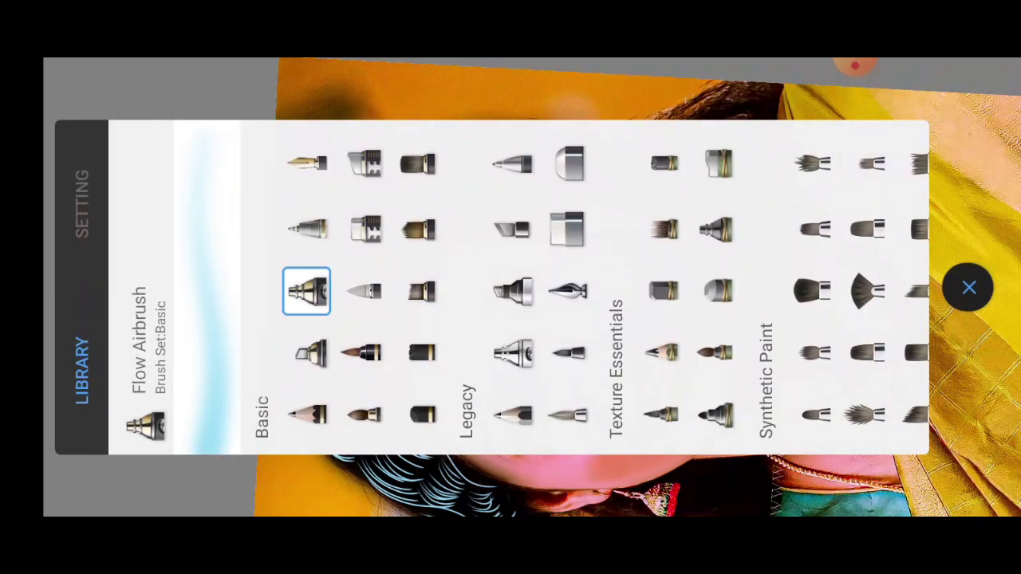
{"action": "left_click", "coordinate": [969, 287]}
- Change the brush colour from light blue to a saturated pink
{"action": "scroll", "coordinate": [511, 287], "scroll_direction": "up", "scroll_amount": 3}
{"action": "left_click", "coordinate": [69, 260]}
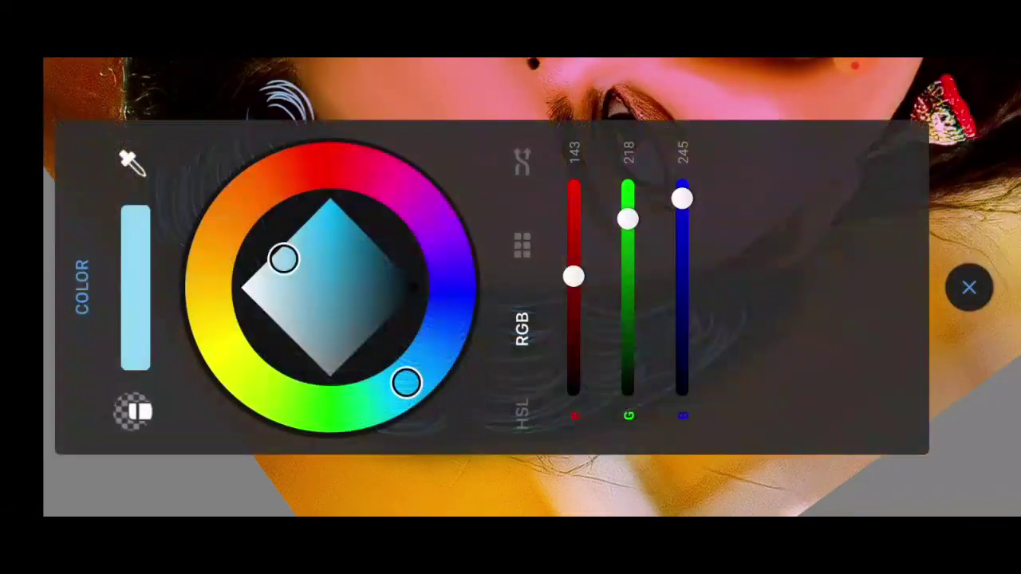
{"action": "left_click_drag", "start_coordinate": [406, 381], "coordinate": [379, 171]}
{"action": "left_click", "coordinate": [966, 288]}
{"action": "left_click", "coordinate": [69, 259]}
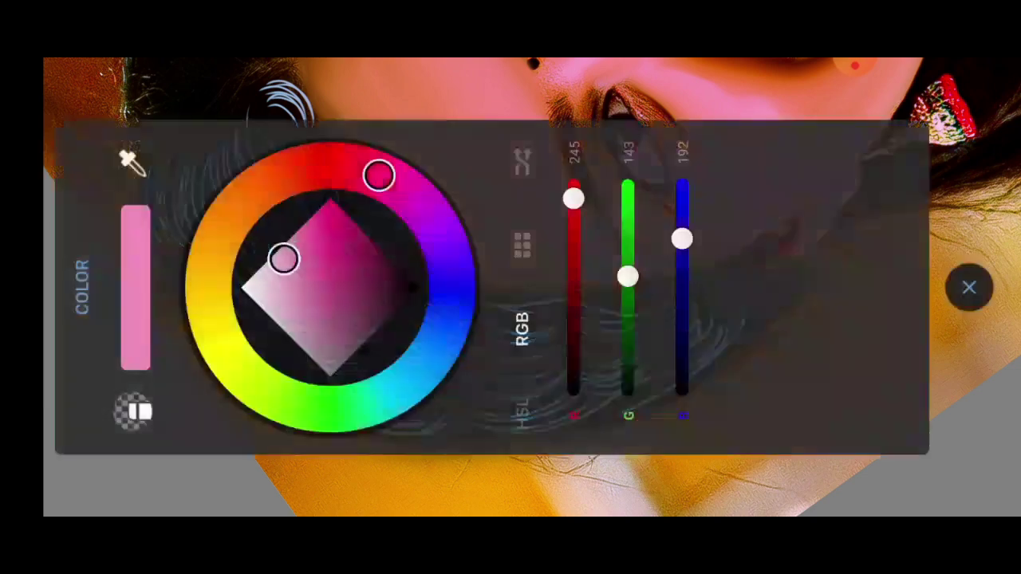
{"action": "left_click_drag", "start_coordinate": [284, 256], "coordinate": [317, 213]}
{"action": "left_click", "coordinate": [966, 287]}
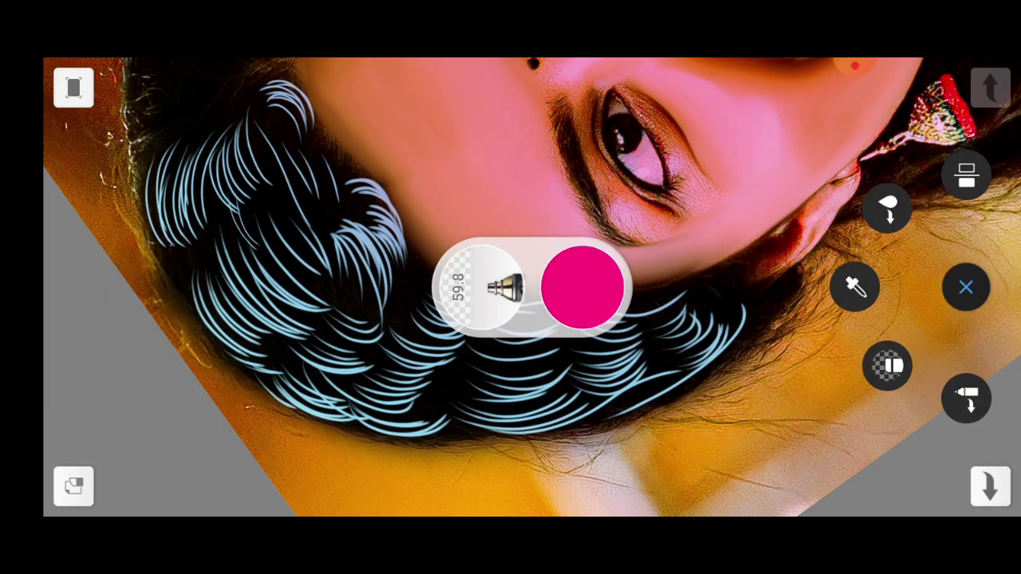
{"action": "left_click", "coordinate": [967, 287]}
- Airbrush soft pink across the lower hair strands
{"action": "left_click_drag", "start_coordinate": [136, 228], "coordinate": [296, 341]}
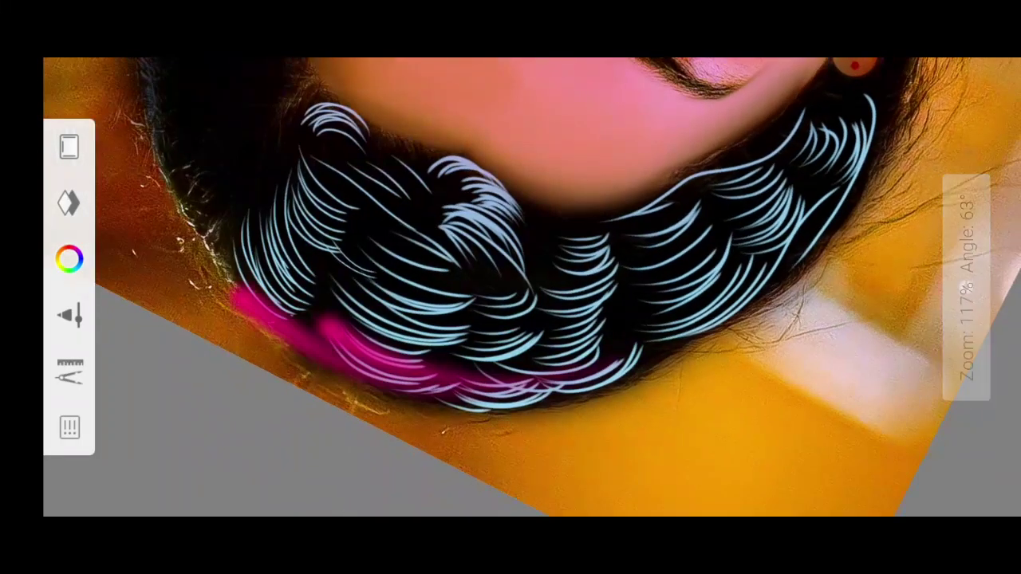
{"action": "left_click", "coordinate": [966, 287]}
{"action": "left_click", "coordinate": [966, 287]}
{"action": "left_click_drag", "start_coordinate": [255, 303], "coordinate": [622, 351]}
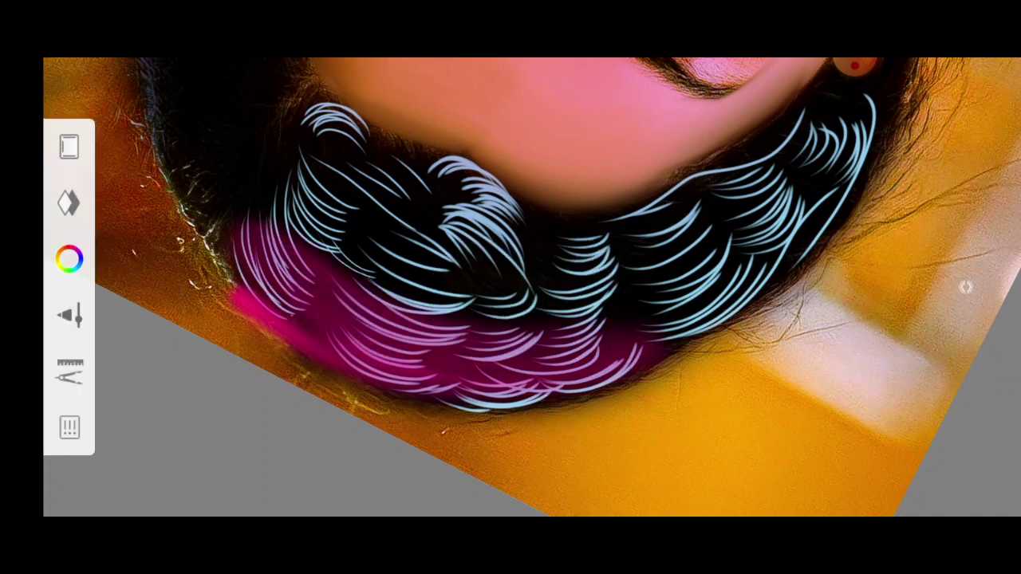
{"action": "left_click", "coordinate": [69, 204]}
{"action": "left_click", "coordinate": [501, 88]}
- Try Saturation and then Hue blending on the pink airbrush layer
{"action": "left_click", "coordinate": [470, 231]}
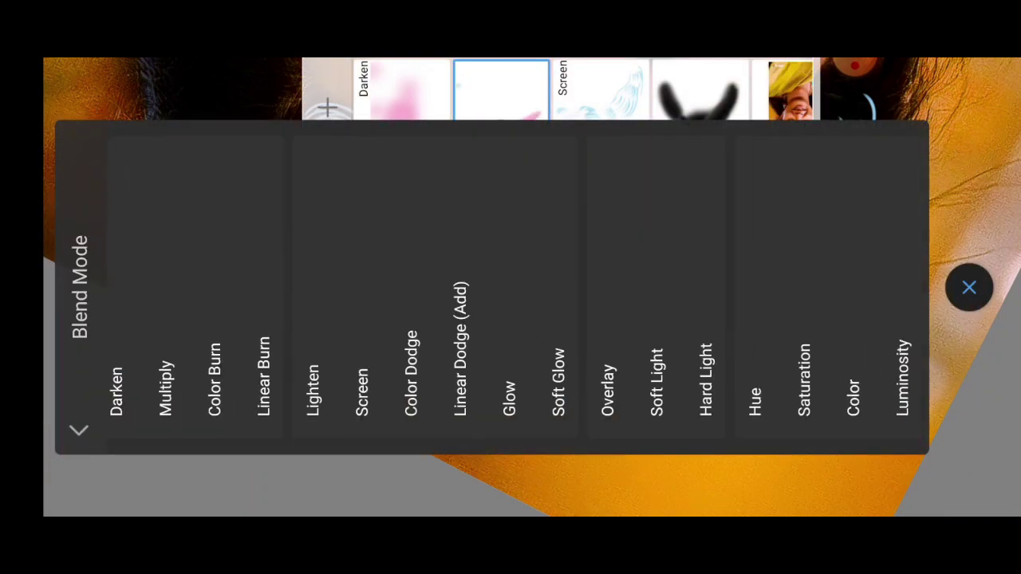
{"action": "left_click", "coordinate": [969, 287]}
{"action": "left_click", "coordinate": [69, 203]}
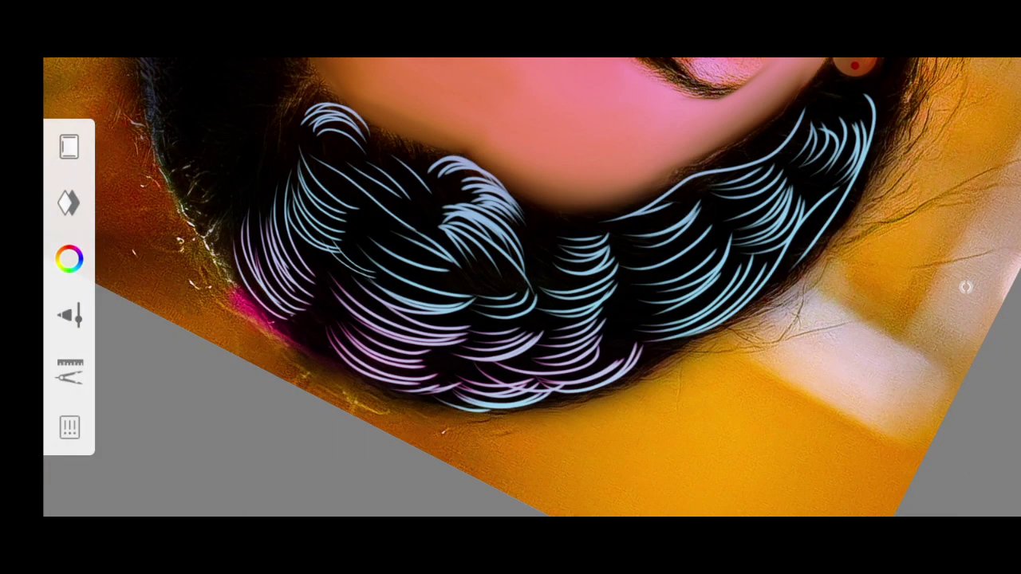
{"action": "left_click", "coordinate": [69, 203]}
{"action": "left_click", "coordinate": [501, 87]}
{"action": "left_click", "coordinate": [470, 232]}
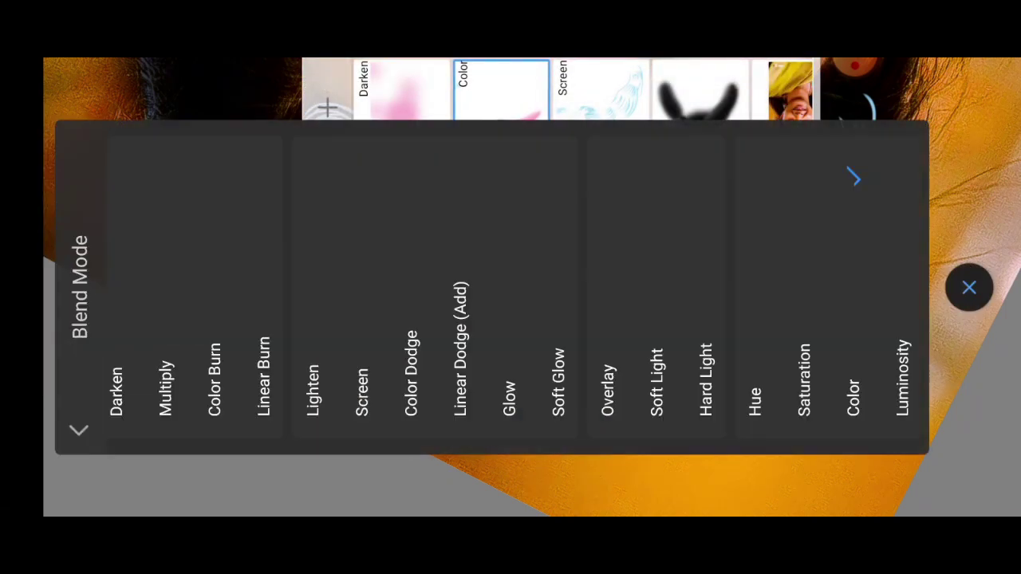
{"action": "left_click", "coordinate": [804, 379]}
{"action": "left_click", "coordinate": [970, 287]}
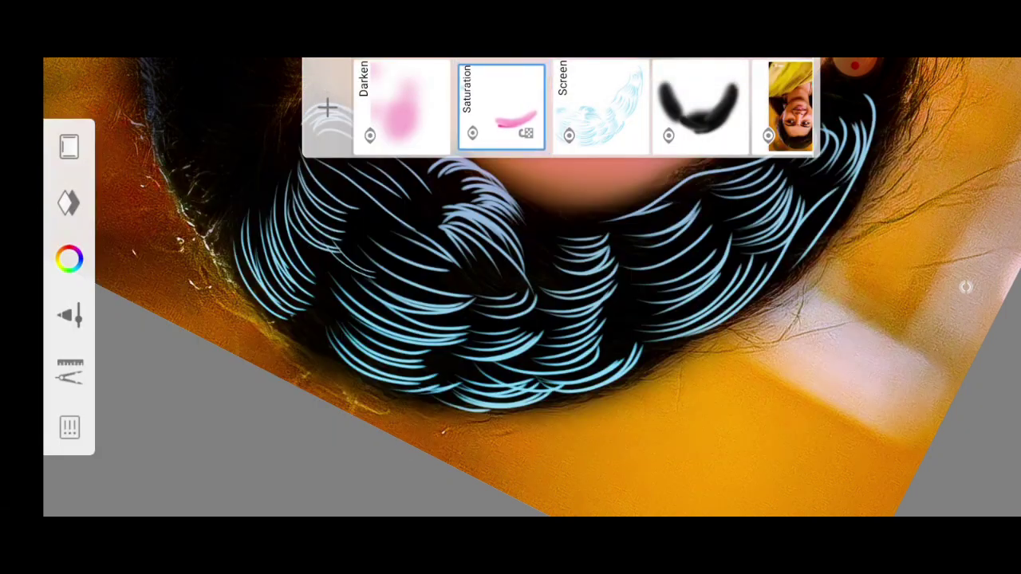
{"action": "left_click", "coordinate": [501, 87]}
{"action": "left_click", "coordinate": [470, 232]}
{"action": "left_click", "coordinate": [754, 391]}
{"action": "left_click", "coordinate": [970, 287]}
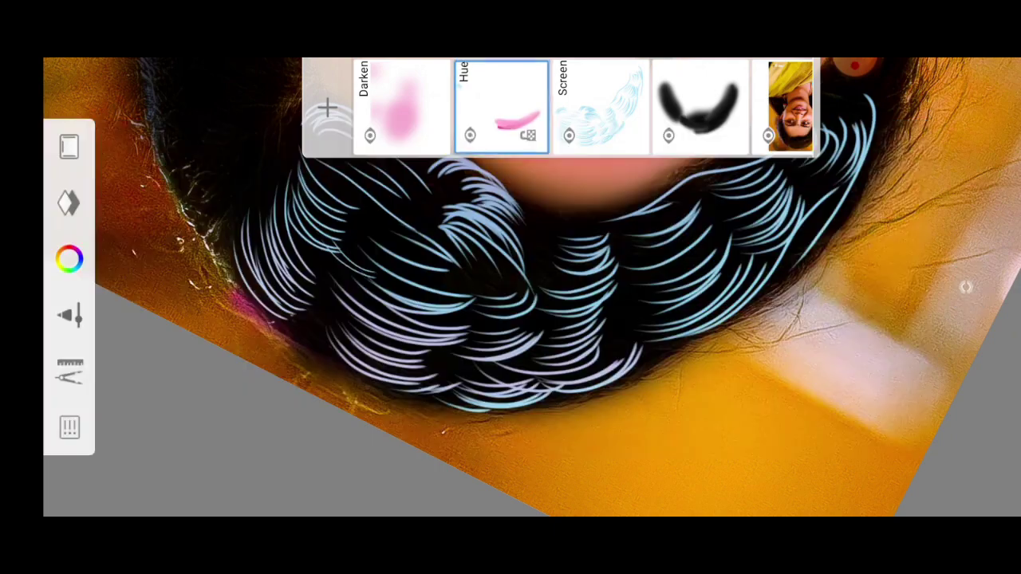
- Set the pink layer's blending mode to Color
{"action": "left_click", "coordinate": [501, 103]}
{"action": "left_click", "coordinate": [470, 232]}
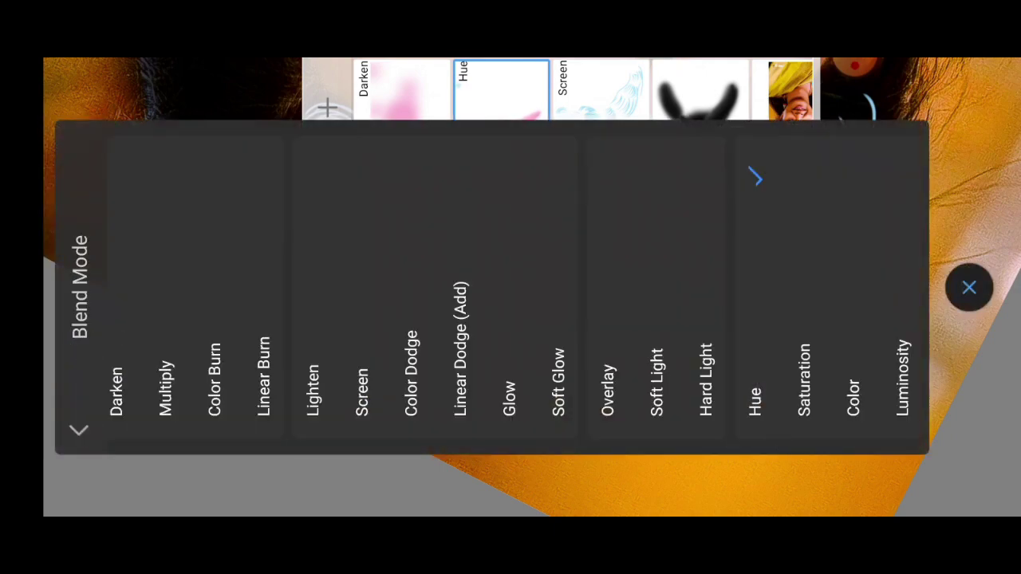
{"action": "left_click", "coordinate": [854, 391]}
{"action": "left_click", "coordinate": [970, 288]}
{"action": "left_click", "coordinate": [501, 103]}
- Try Lighten on the strands layer, then return it to Screen blending
{"action": "left_click", "coordinate": [970, 287]}
{"action": "left_click", "coordinate": [601, 104]}
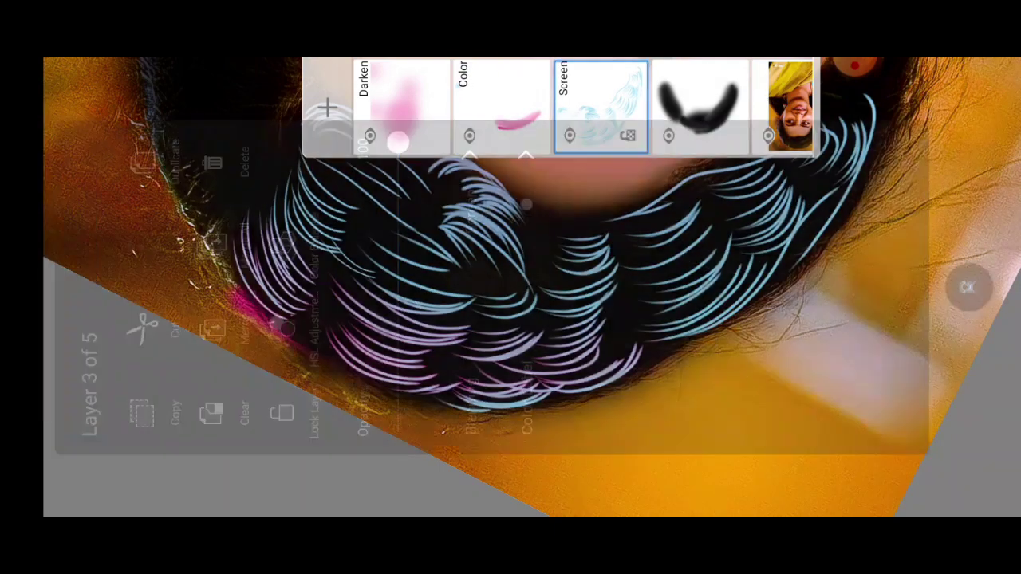
{"action": "left_click", "coordinate": [470, 231]}
{"action": "left_click", "coordinate": [377, 391]}
{"action": "left_click", "coordinate": [969, 288]}
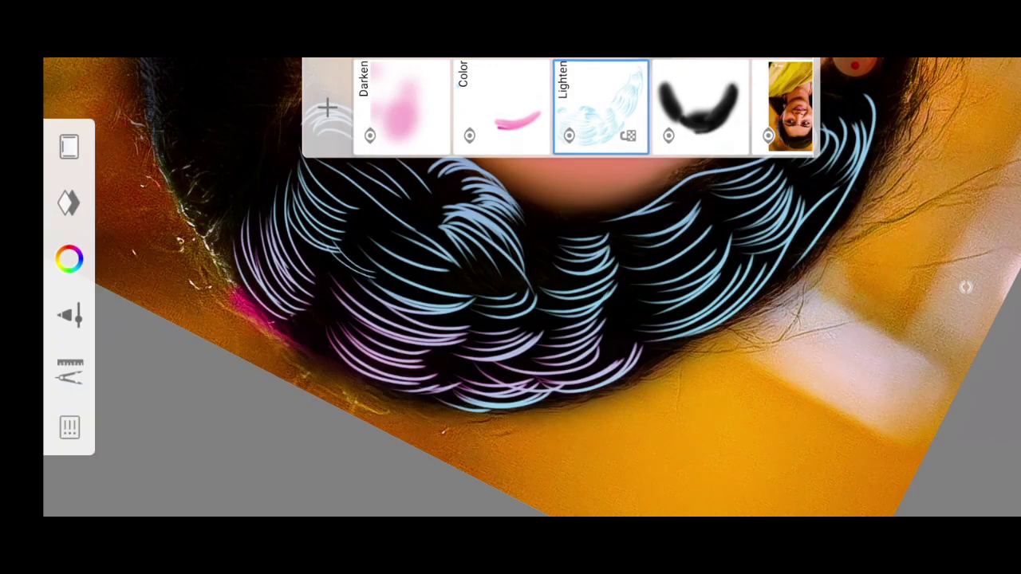
{"action": "left_click", "coordinate": [601, 104]}
{"action": "left_click", "coordinate": [470, 224]}
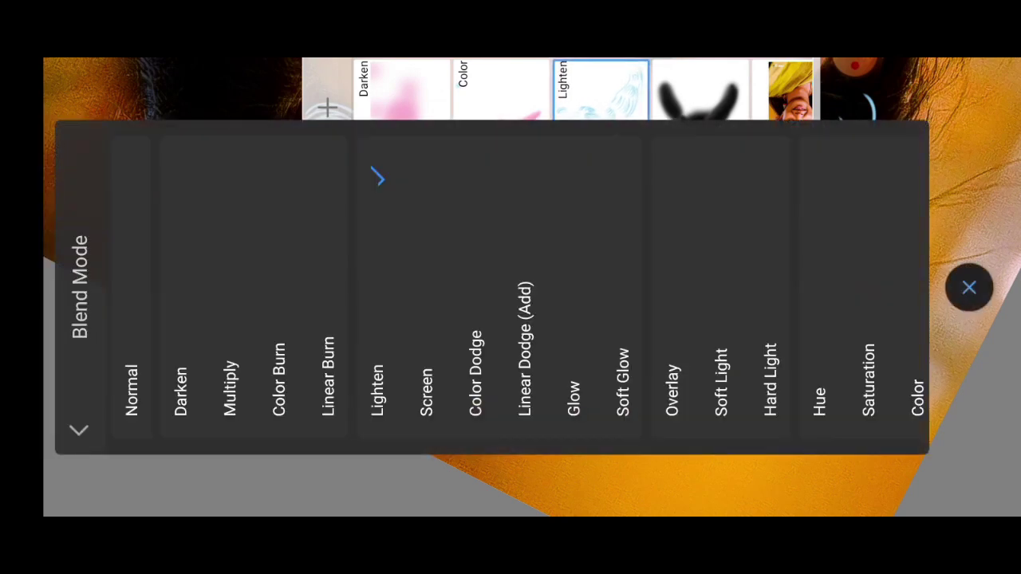
{"action": "left_click", "coordinate": [426, 387]}
{"action": "left_click", "coordinate": [967, 287]}
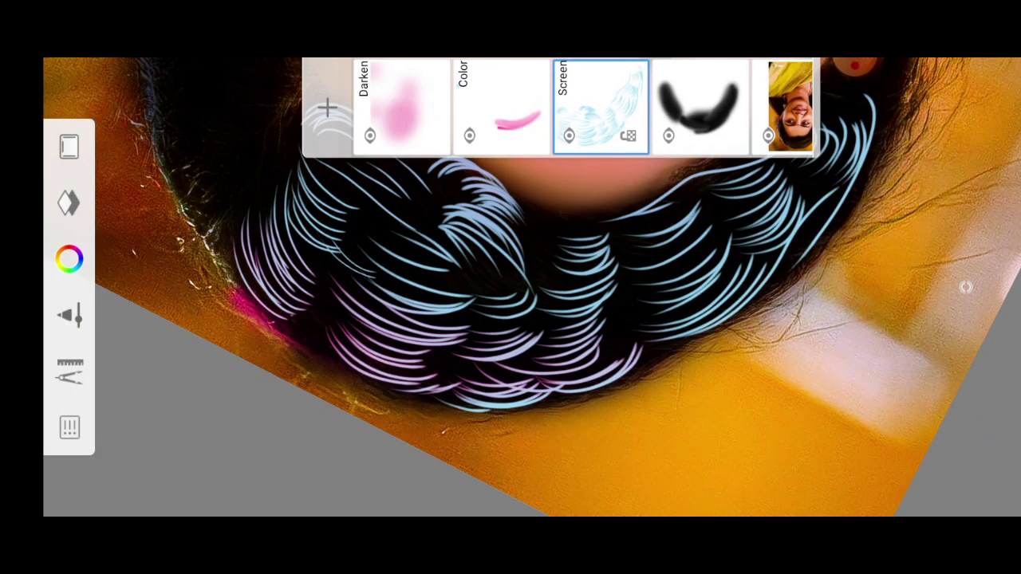
{"action": "left_click", "coordinate": [966, 288]}
{"action": "scroll", "coordinate": [511, 319], "scroll_direction": "down", "scroll_amount": 5}
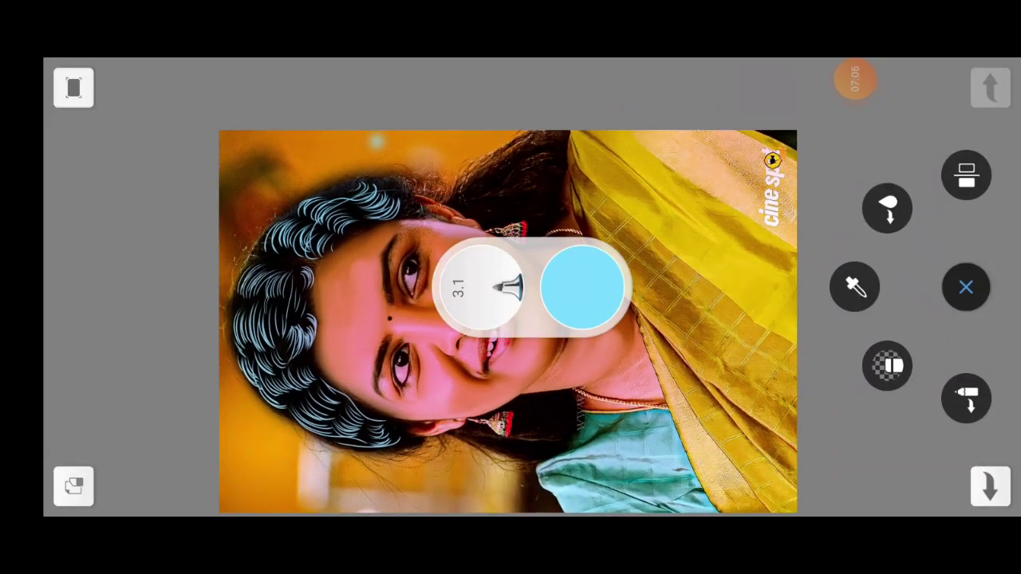
- Choose the Hard Eraser brush from the Brush Library
{"action": "left_click", "coordinate": [967, 170]}
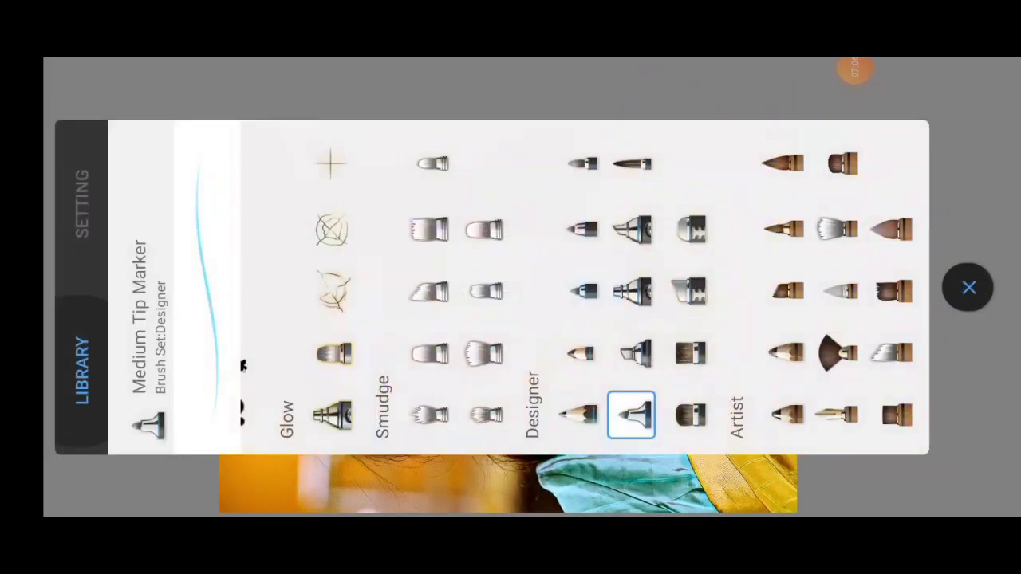
{"action": "scroll", "coordinate": [582, 287], "scroll_direction": "right", "scroll_amount": 3}
{"action": "scroll", "coordinate": [582, 287], "scroll_direction": "left", "scroll_amount": 2}
{"action": "scroll", "coordinate": [582, 287], "scroll_direction": "right", "scroll_amount": 5}
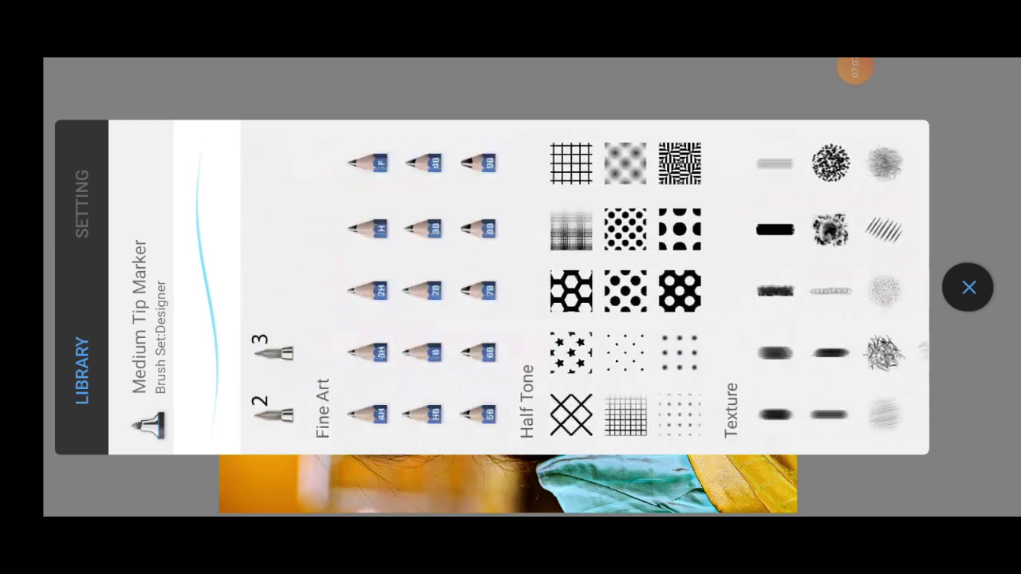
{"action": "scroll", "coordinate": [582, 287], "scroll_direction": "right", "scroll_amount": 5}
{"action": "left_click", "coordinate": [567, 229]}
{"action": "left_click", "coordinate": [967, 287]}
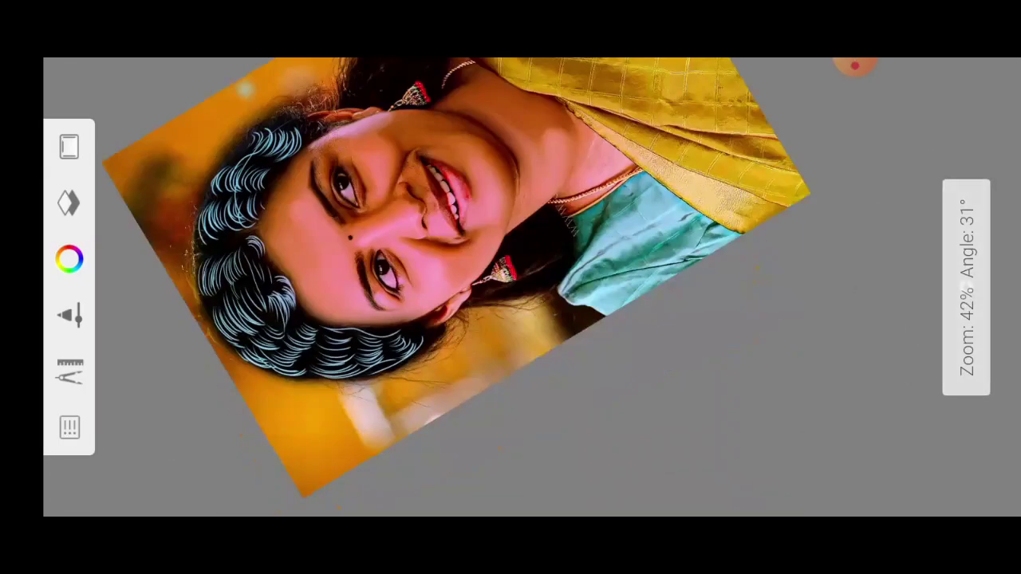
{"action": "scroll", "coordinate": [510, 287], "scroll_direction": "up", "scroll_amount": 5}
{"action": "scroll", "coordinate": [511, 287], "scroll_direction": "up", "scroll_amount": 3}
{"action": "left_click", "coordinate": [68, 204]}
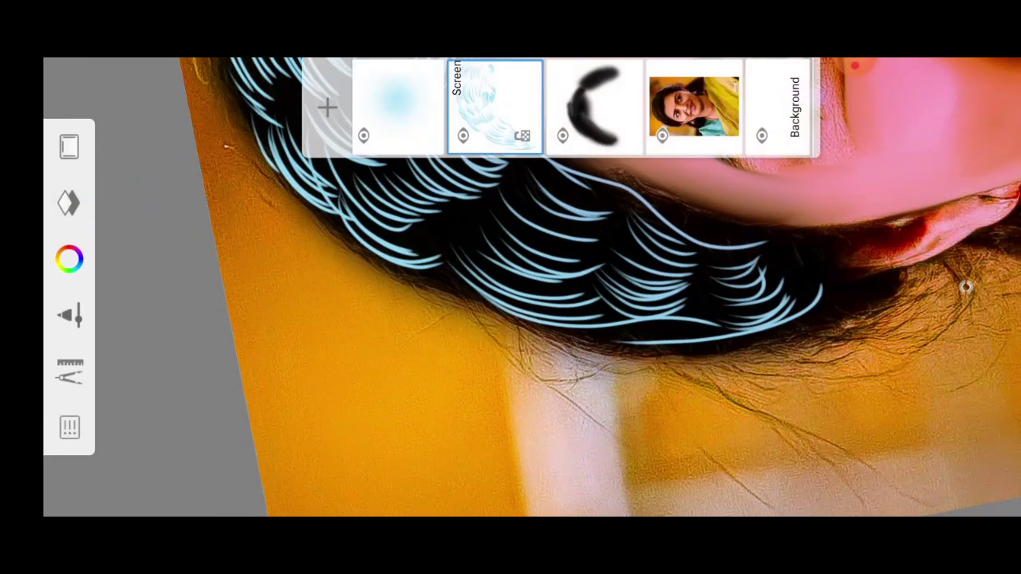
{"action": "left_click", "coordinate": [69, 203]}
- Erase the orange backdrop below the hair, from lower left to the right
{"action": "left_click_drag", "start_coordinate": [216, 159], "coordinate": [591, 438]}
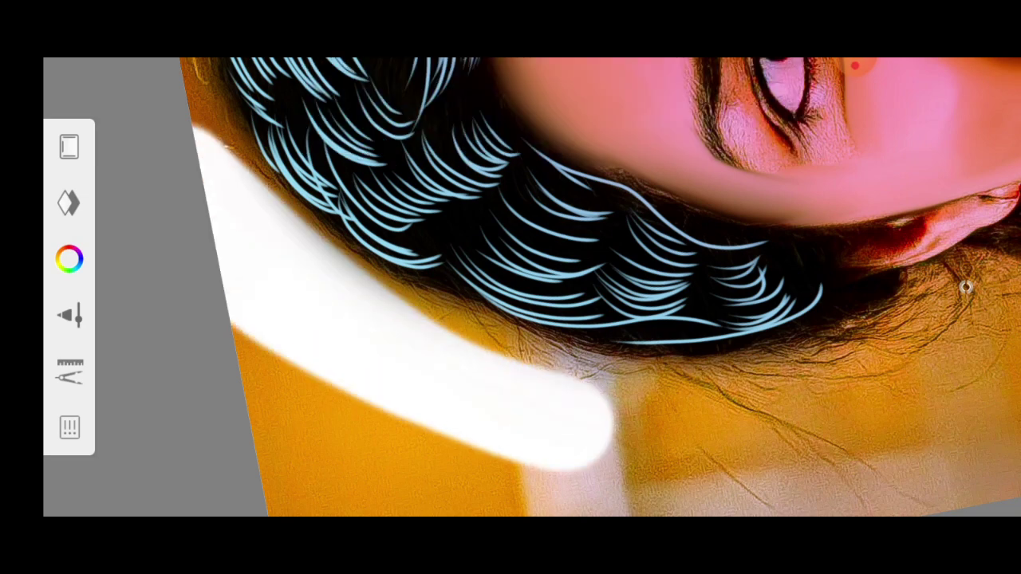
{"action": "scroll", "coordinate": [510, 287], "scroll_direction": "up", "scroll_amount": 2}
{"action": "scroll", "coordinate": [510, 287], "scroll_direction": "up", "scroll_amount": 2}
{"action": "scroll", "coordinate": [510, 287], "scroll_direction": "up", "scroll_amount": 2}
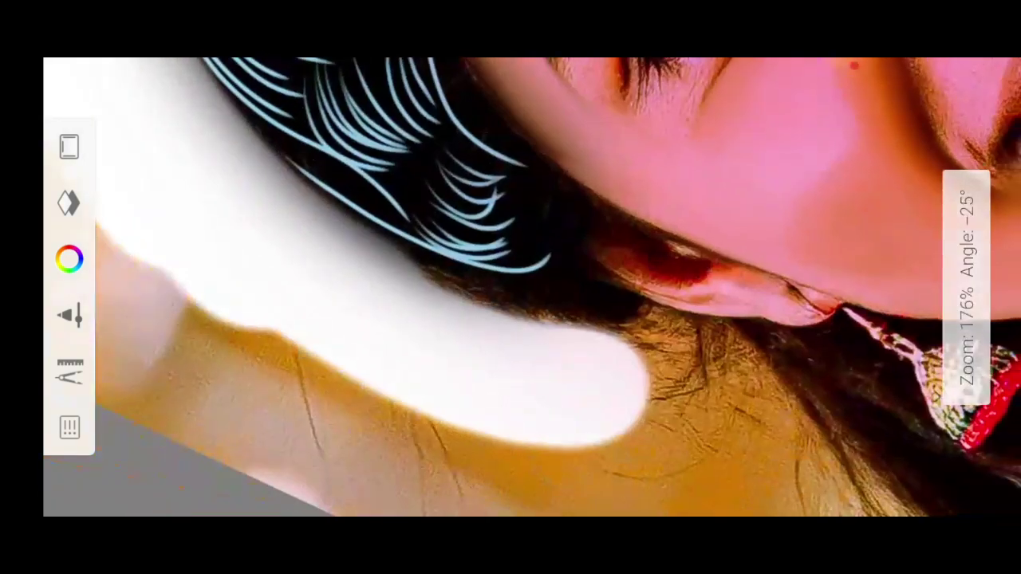
{"action": "scroll", "coordinate": [511, 287], "scroll_direction": "down", "scroll_amount": 3}
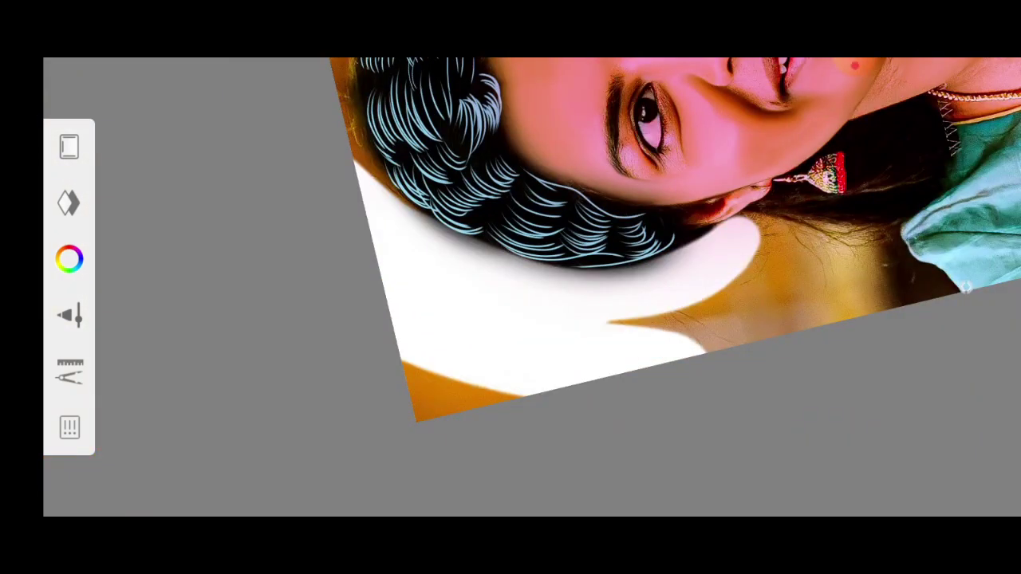
{"action": "scroll", "coordinate": [510, 287], "scroll_direction": "up", "scroll_amount": 1}
{"action": "scroll", "coordinate": [510, 287], "scroll_direction": "up", "scroll_amount": 1}
{"action": "scroll", "coordinate": [511, 287], "scroll_direction": "up", "scroll_amount": 3}
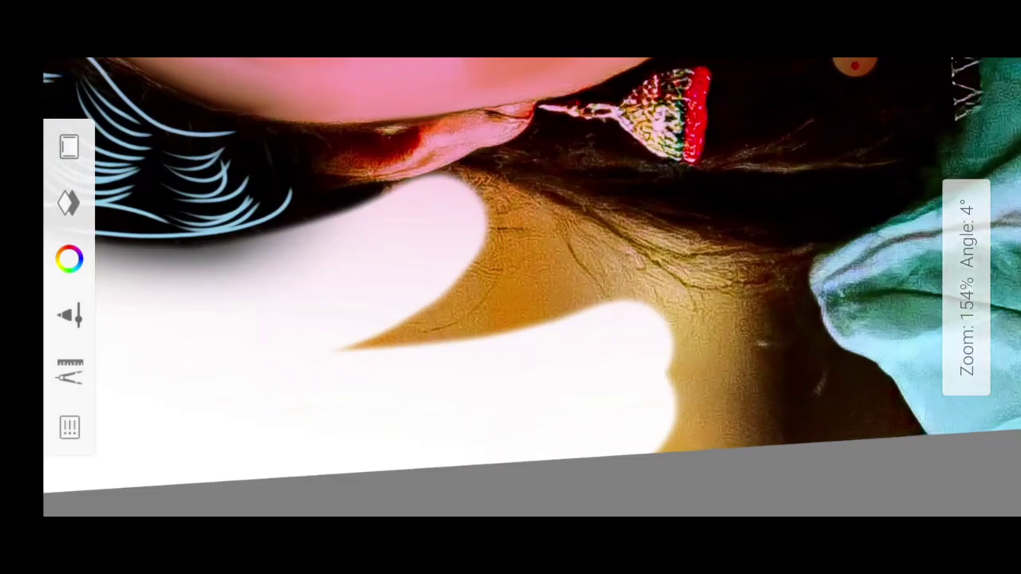
{"action": "scroll", "coordinate": [511, 288], "scroll_direction": "up", "scroll_amount": 1}
{"action": "scroll", "coordinate": [511, 287], "scroll_direction": "up", "scroll_amount": 1}
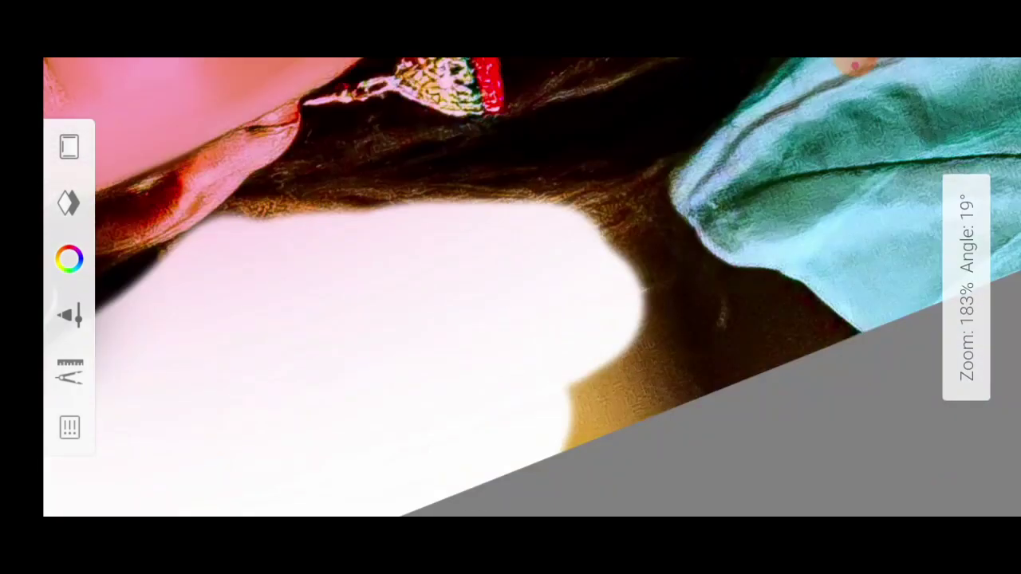
{"action": "left_click_drag", "start_coordinate": [479, 195], "coordinate": [718, 351]}
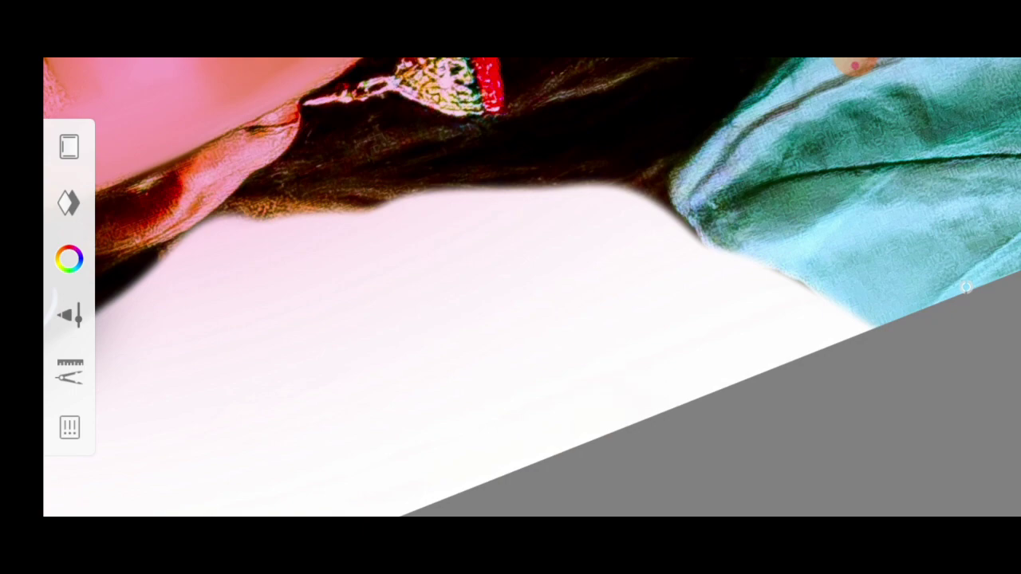
- Erase the backdrop along the side of the hair and leftward around it
{"action": "scroll", "coordinate": [510, 287], "scroll_direction": "down", "scroll_amount": 3}
{"action": "scroll", "coordinate": [511, 288], "scroll_direction": "down", "scroll_amount": 1}
{"action": "scroll", "coordinate": [510, 288], "scroll_direction": "up", "scroll_amount": 3}
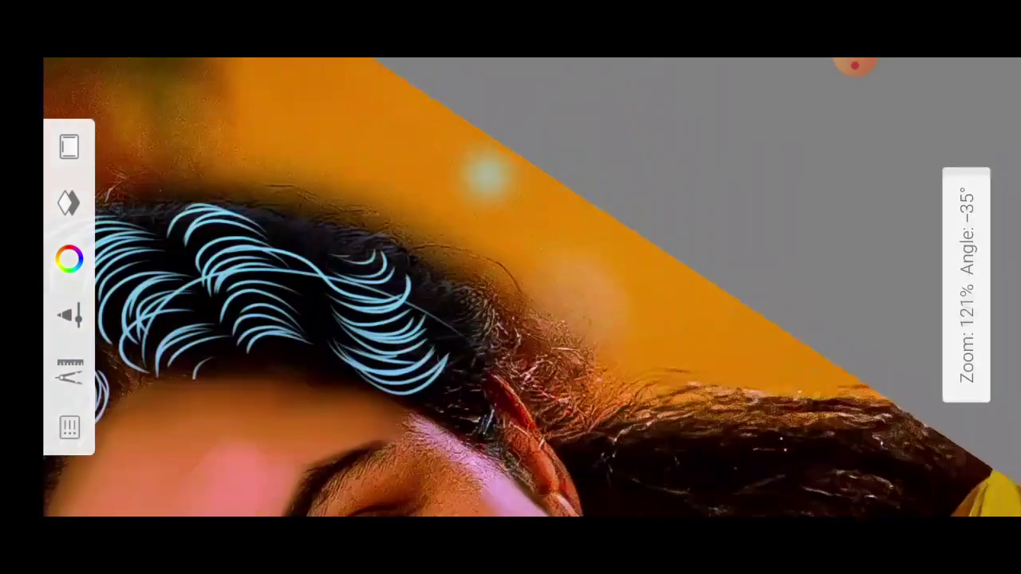
{"action": "scroll", "coordinate": [510, 287], "scroll_direction": "up", "scroll_amount": 2}
{"action": "mouse_move", "coordinate": [415, 191]}
{"action": "left_mouse_down"}
{"action": "mouse_move", "coordinate": [622, 335]}
{"action": "mouse_move", "coordinate": [519, 399]}
{"action": "mouse_move", "coordinate": [814, 391]}
{"action": "left_mouse_up"}
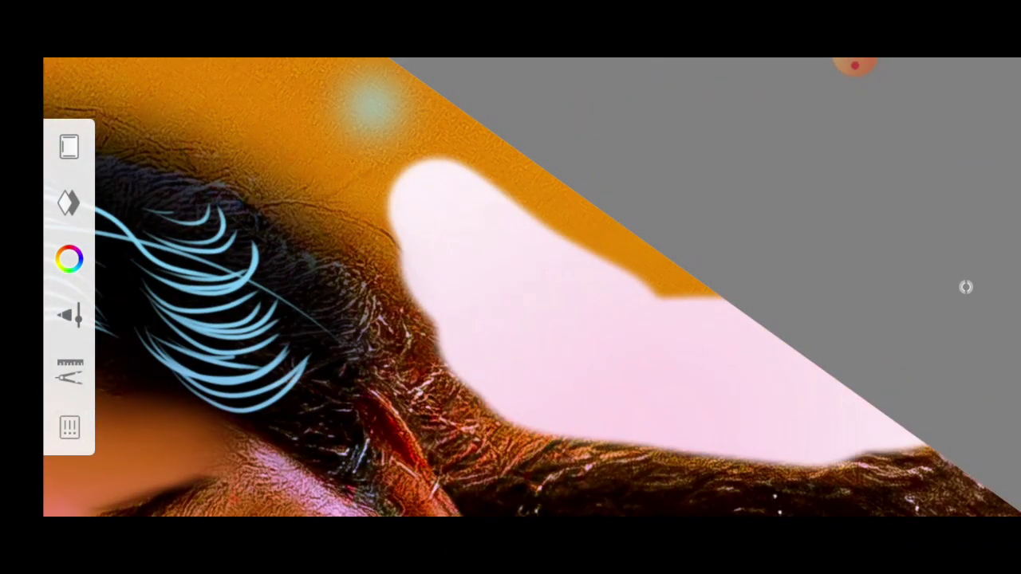
{"action": "scroll", "coordinate": [510, 287], "scroll_direction": "down", "scroll_amount": 1}
{"action": "left_click_drag", "start_coordinate": [591, 263], "coordinate": [295, 172]}
- Clear the backdrop along the hair's lower edge, leaving a white glow
{"action": "scroll", "coordinate": [511, 287], "scroll_direction": "down", "scroll_amount": 2}
{"action": "scroll", "coordinate": [510, 287], "scroll_direction": "up", "scroll_amount": 1}
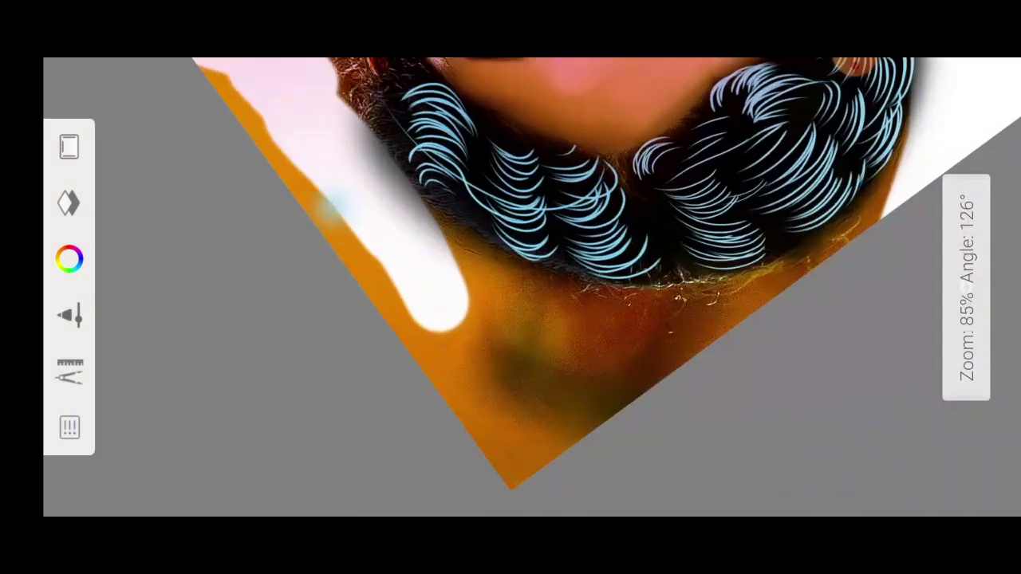
{"action": "scroll", "coordinate": [511, 287], "scroll_direction": "up", "scroll_amount": 2}
{"action": "left_click_drag", "start_coordinate": [399, 335], "coordinate": [706, 367]}
{"action": "scroll", "coordinate": [510, 287], "scroll_direction": "up", "scroll_amount": 1}
{"action": "scroll", "coordinate": [511, 287], "scroll_direction": "up", "scroll_amount": 1}
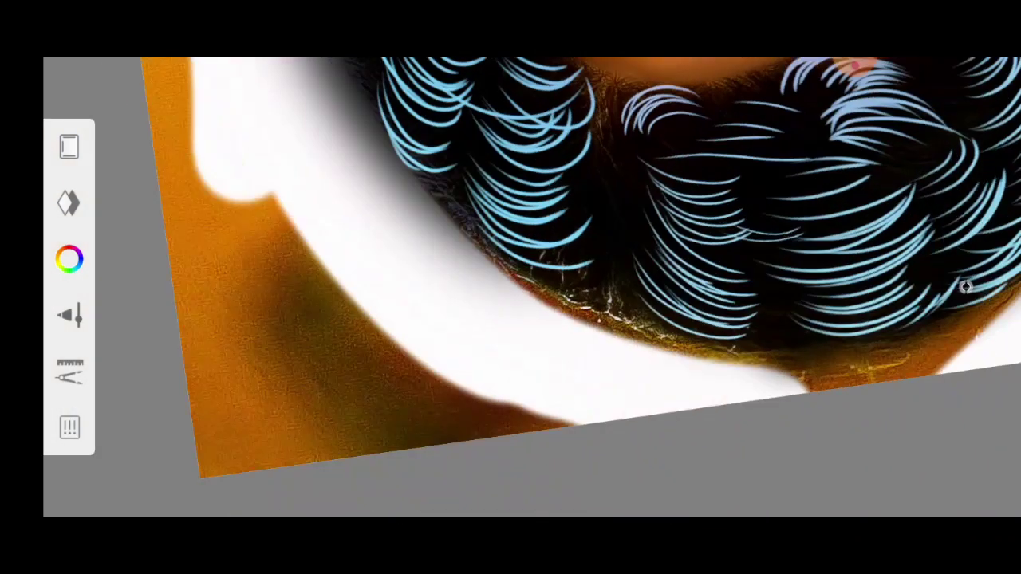
{"action": "scroll", "coordinate": [511, 288], "scroll_direction": "down", "scroll_amount": 2}
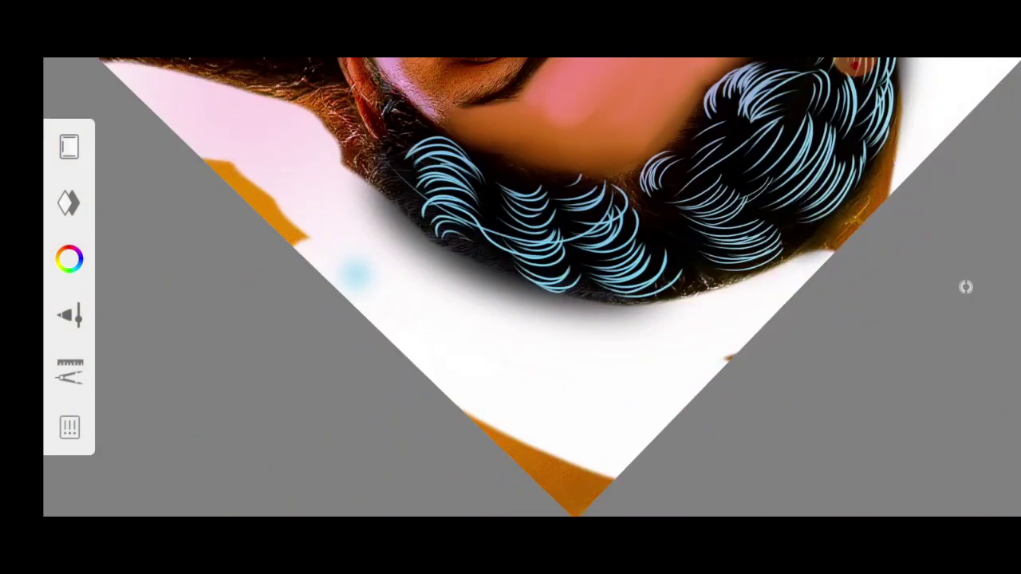
{"action": "scroll", "coordinate": [511, 287], "scroll_direction": "down", "scroll_amount": 2}
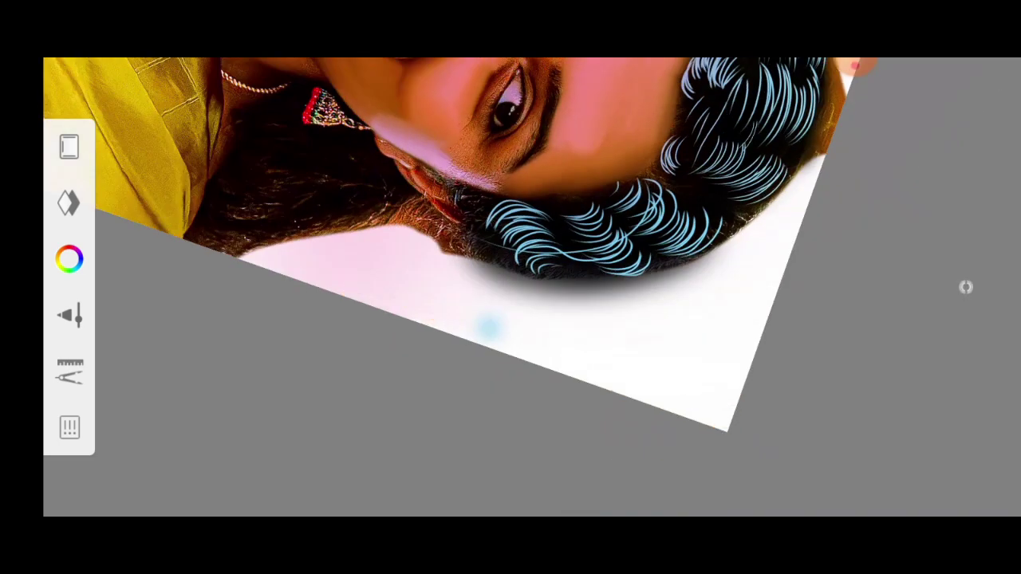
{"action": "scroll", "coordinate": [510, 288], "scroll_direction": "up", "scroll_amount": 2}
{"action": "scroll", "coordinate": [511, 287], "scroll_direction": "up", "scroll_amount": 2}
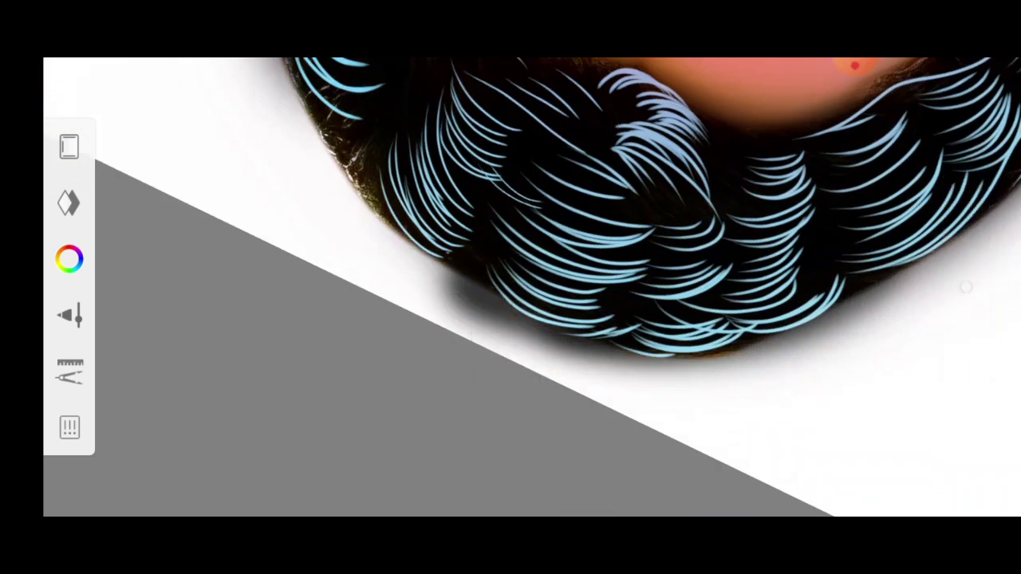
{"action": "scroll", "coordinate": [511, 287], "scroll_direction": "down", "scroll_amount": 3}
{"action": "scroll", "coordinate": [511, 287], "scroll_direction": "down", "scroll_amount": 2}
{"action": "scroll", "coordinate": [511, 287], "scroll_direction": "down", "scroll_amount": 1}
{"action": "scroll", "coordinate": [511, 287], "scroll_direction": "up", "scroll_amount": 1}
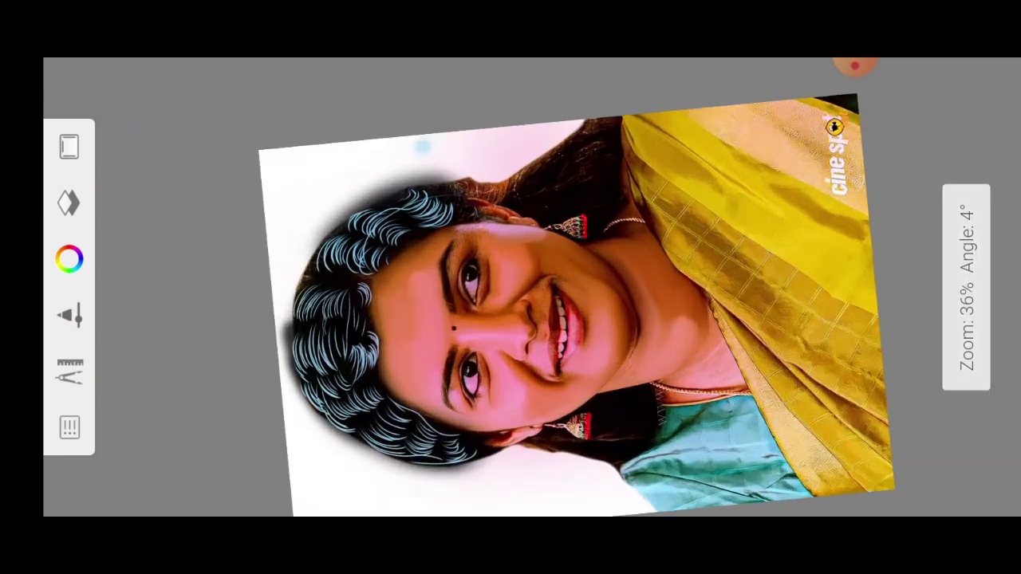
{"action": "scroll", "coordinate": [511, 288], "scroll_direction": "up", "scroll_amount": 2}
- Hide and restore the Background layer, then move the blank layer above the photo layer
{"action": "left_click", "coordinate": [762, 135]}
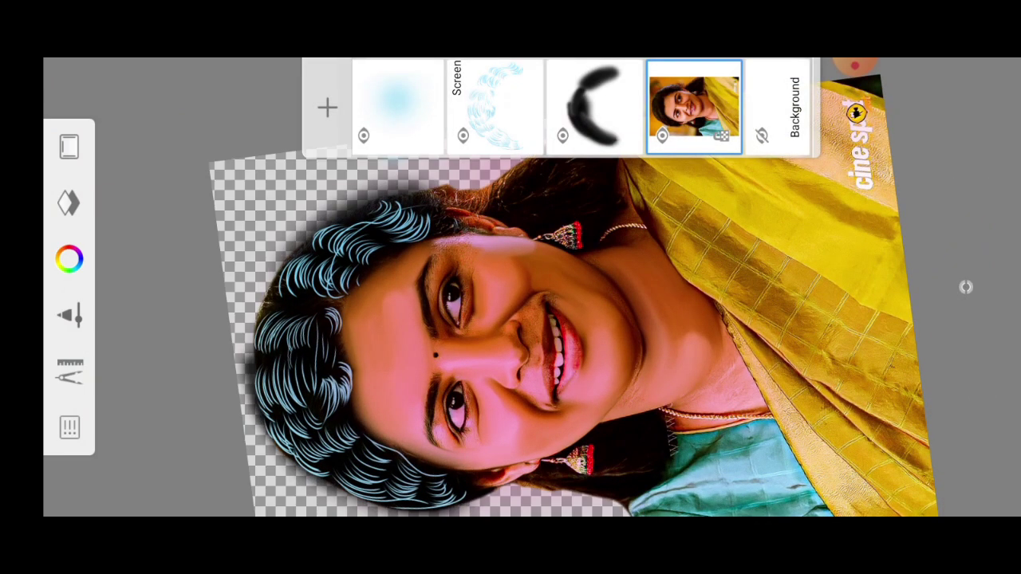
{"action": "scroll", "coordinate": [510, 287], "scroll_direction": "down", "scroll_amount": 1}
{"action": "scroll", "coordinate": [511, 287], "scroll_direction": "up", "scroll_amount": 1}
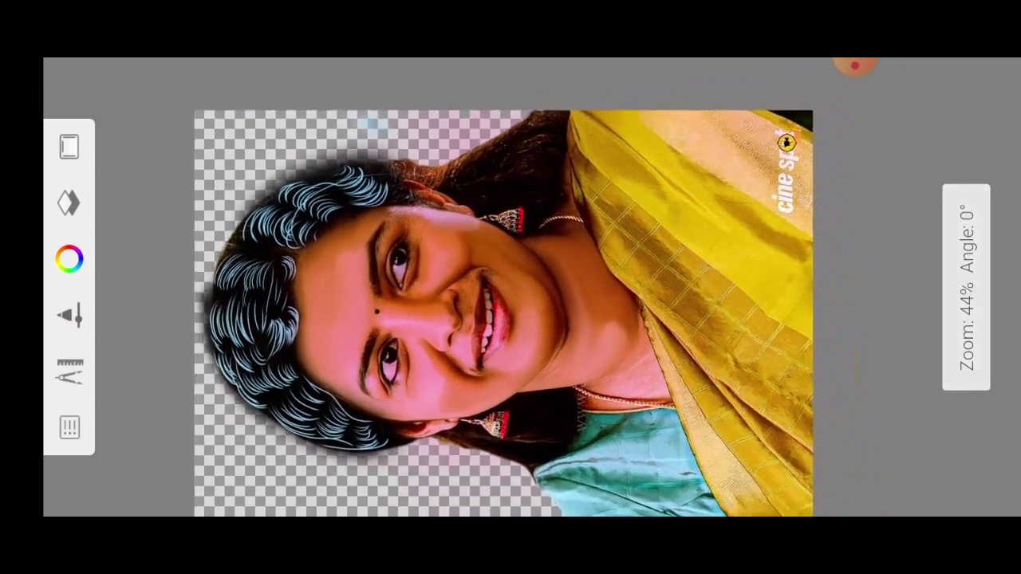
{"action": "left_click", "coordinate": [762, 136]}
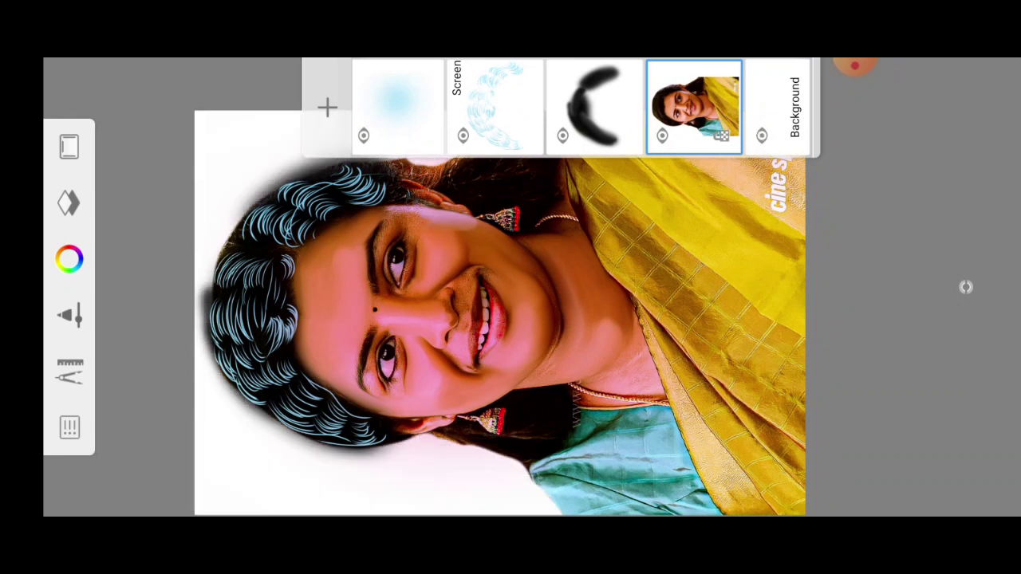
{"action": "left_click", "coordinate": [69, 204]}
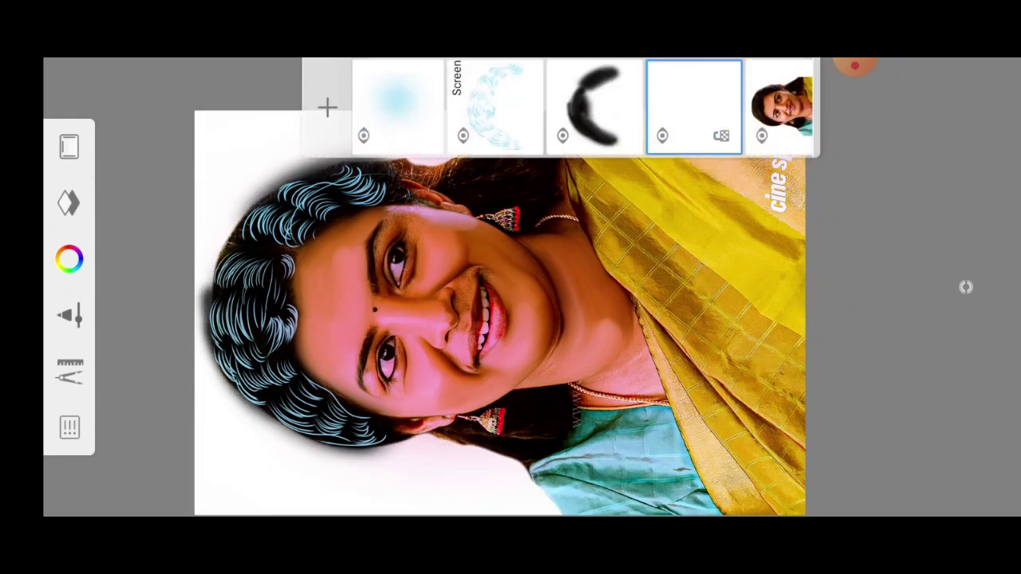
{"action": "left_click_drag", "start_coordinate": [694, 103], "coordinate": [782, 104]}
- Paint grey Bleeding Watercolor shading at the lower left behind the hair
{"action": "left_click", "coordinate": [966, 287]}
{"action": "left_click", "coordinate": [965, 174]}
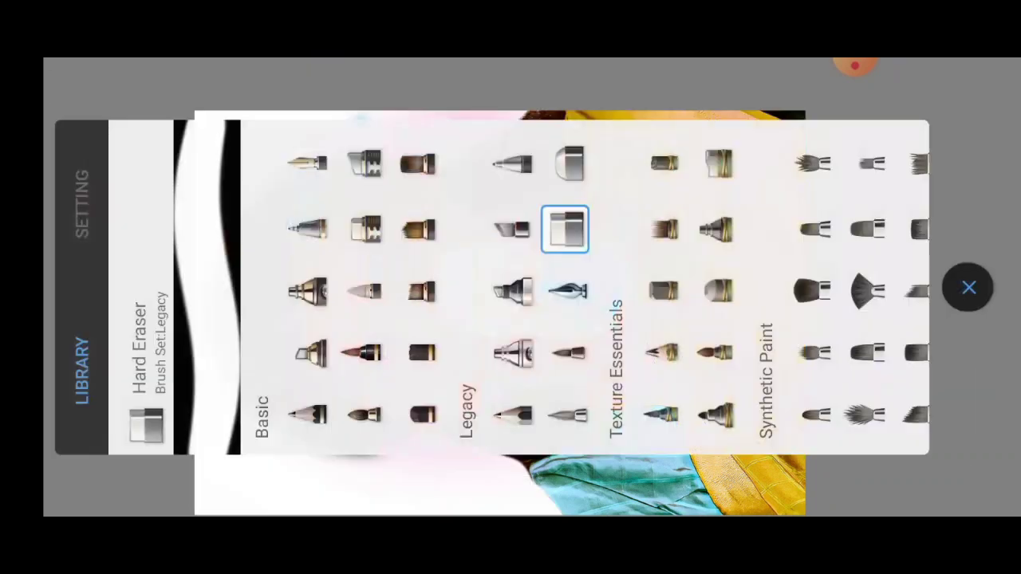
{"action": "scroll", "coordinate": [582, 287], "scroll_direction": "right", "scroll_amount": 5}
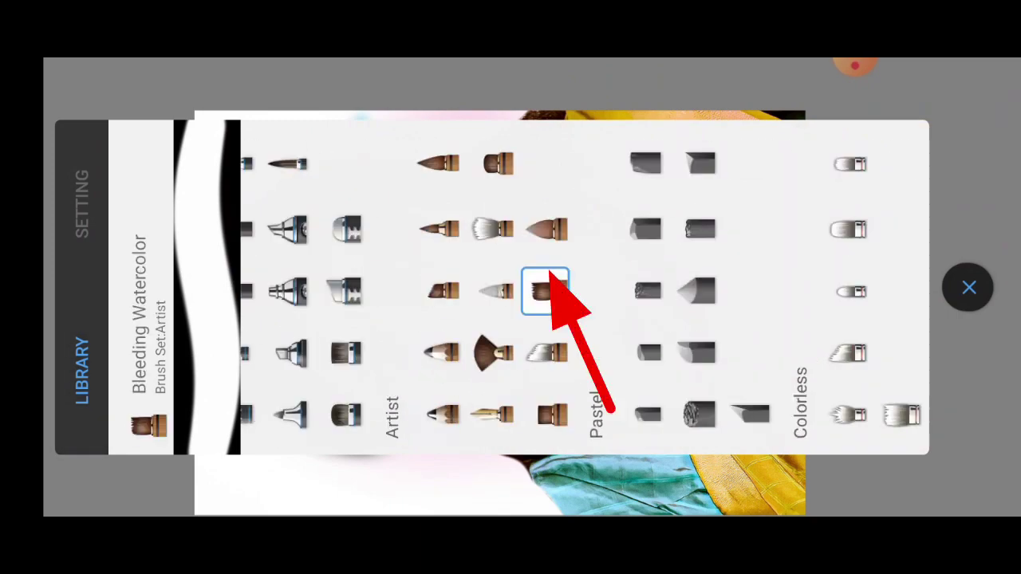
{"action": "left_click", "coordinate": [969, 287]}
{"action": "left_click", "coordinate": [71, 196]}
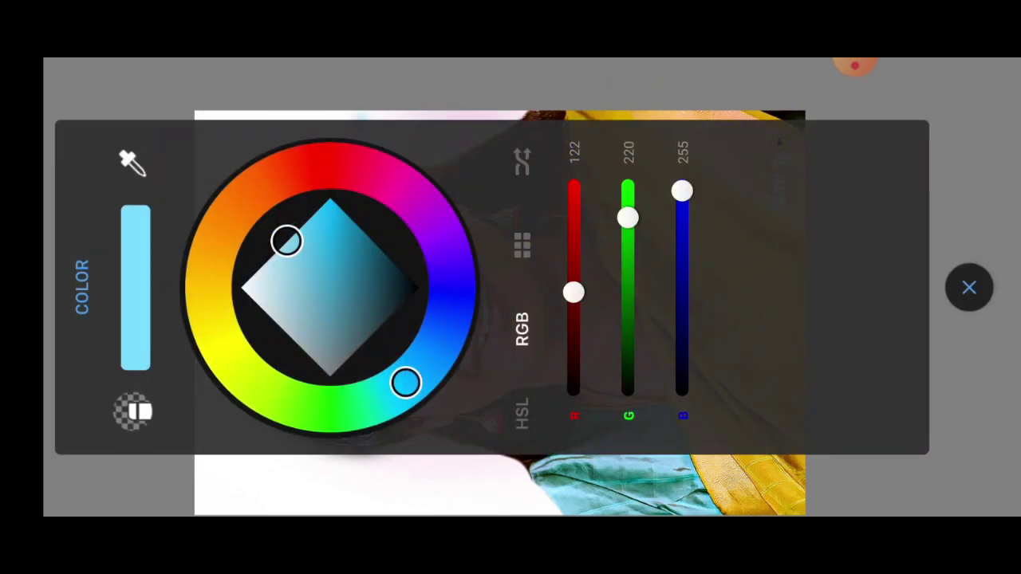
{"action": "left_click", "coordinate": [970, 288]}
{"action": "scroll", "coordinate": [527, 263], "scroll_direction": "up", "scroll_amount": 1}
{"action": "left_click_drag", "start_coordinate": [287, 415], "coordinate": [470, 447]}
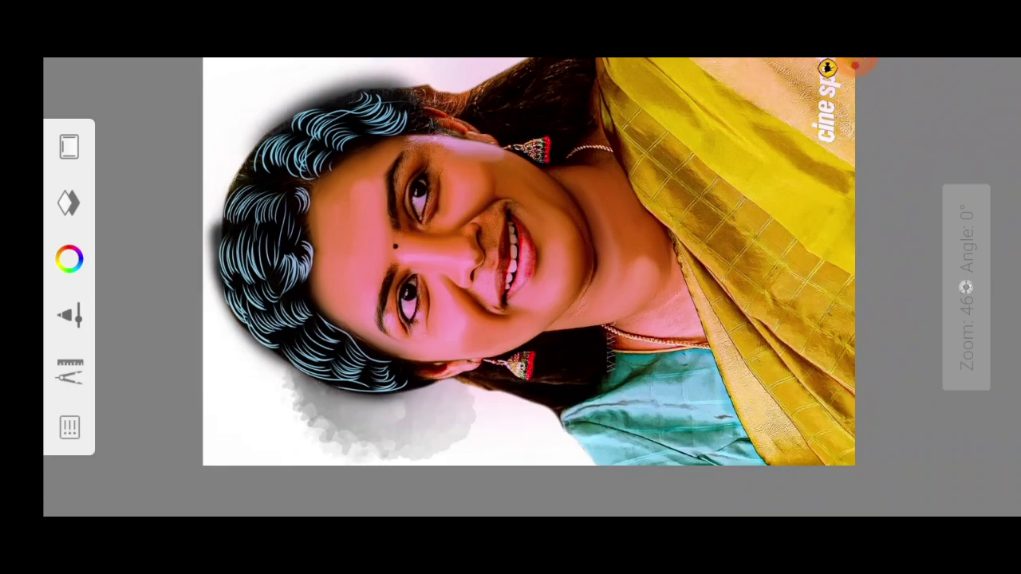
{"action": "left_click_drag", "start_coordinate": [319, 399], "coordinate": [519, 447]}
- Paint grey shading at the upper left behind the hair and straighten the canvas view
{"action": "left_click_drag", "start_coordinate": [295, 89], "coordinate": [216, 239]}
{"action": "scroll", "coordinate": [527, 263], "scroll_direction": "down", "scroll_amount": 1}
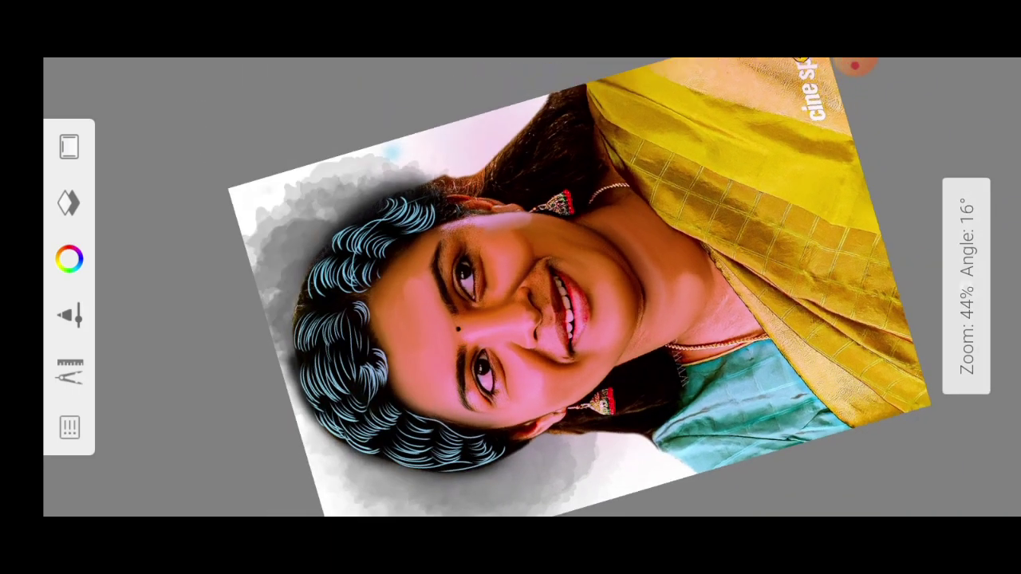
{"action": "left_click_drag", "start_coordinate": [798, 239], "coordinate": [790, 315]}
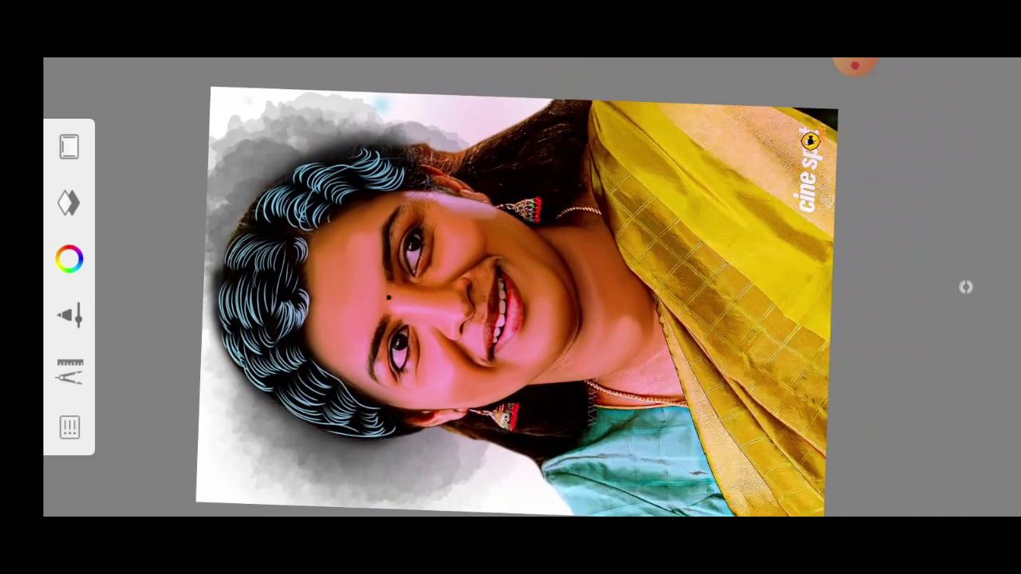
{"action": "scroll", "coordinate": [542, 319], "scroll_direction": "down", "scroll_amount": 1}
- Enlarge the portrait photo layer slightly to 90% scale
{"action": "left_click", "coordinate": [69, 371]}
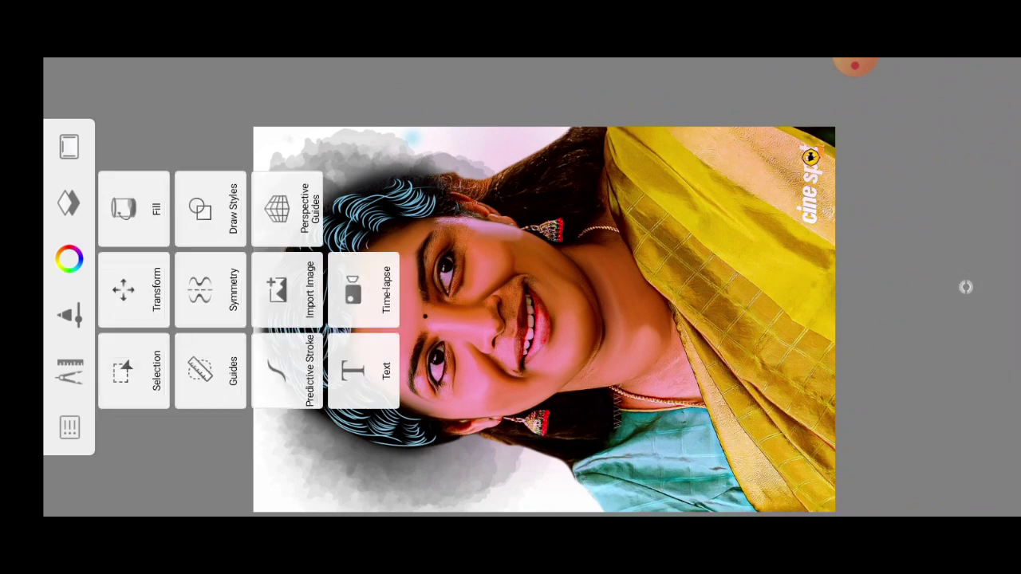
{"action": "left_click", "coordinate": [69, 203]}
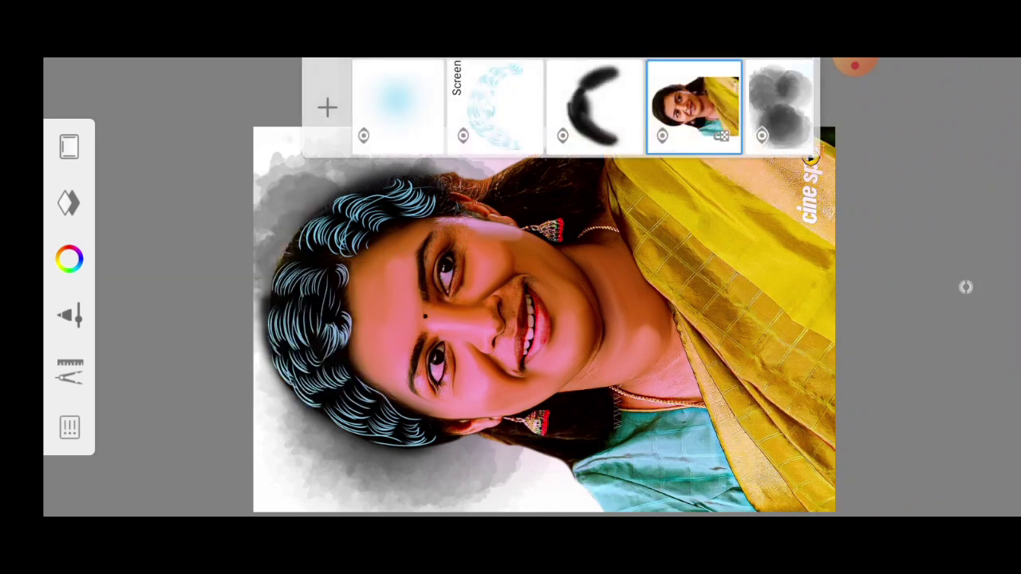
{"action": "left_click", "coordinate": [69, 204]}
{"action": "left_click", "coordinate": [70, 371]}
{"action": "left_click", "coordinate": [121, 292]}
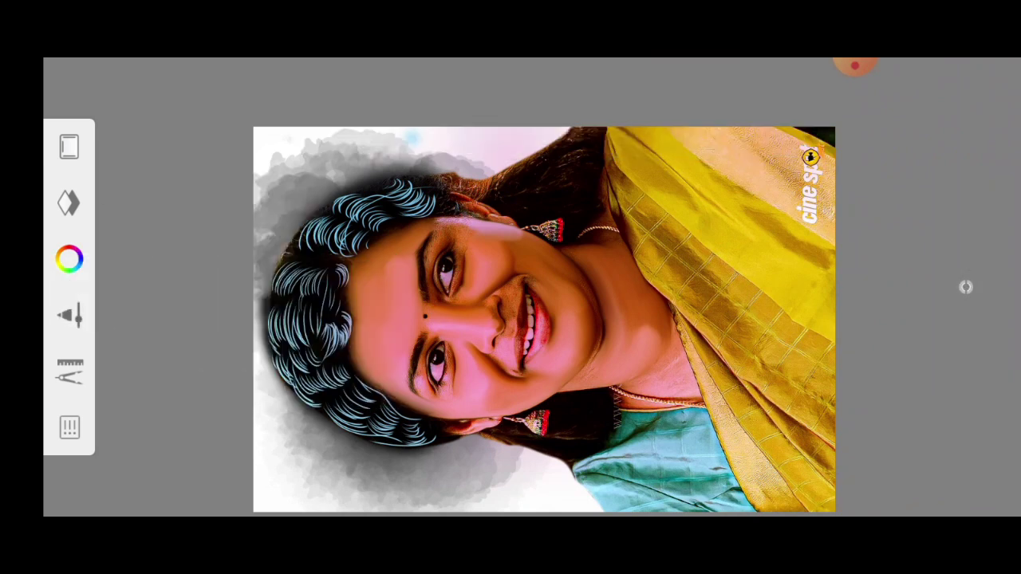
{"action": "left_click_drag", "start_coordinate": [805, 491], "coordinate": [816, 499]}
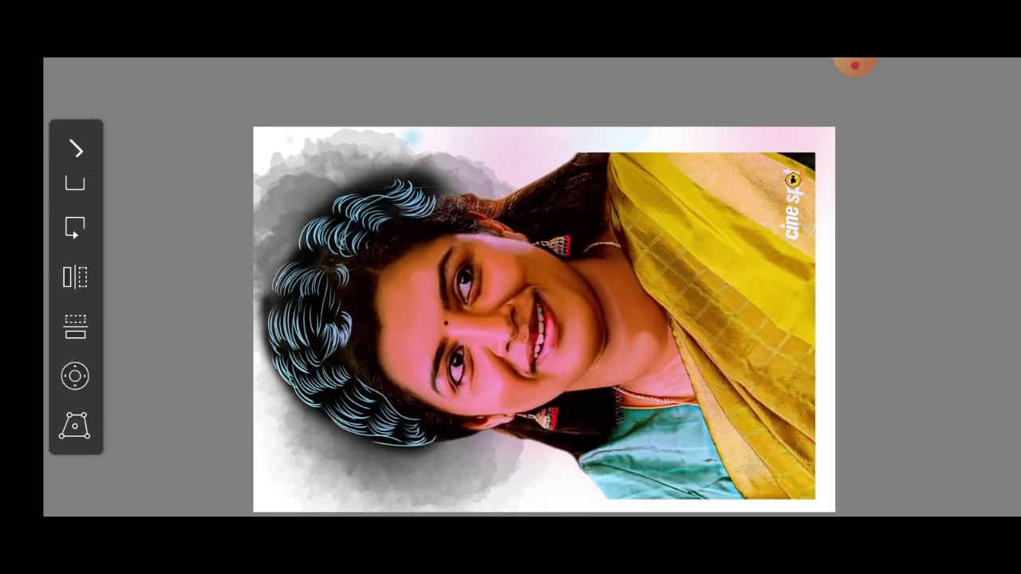
{"action": "left_click", "coordinate": [76, 149]}
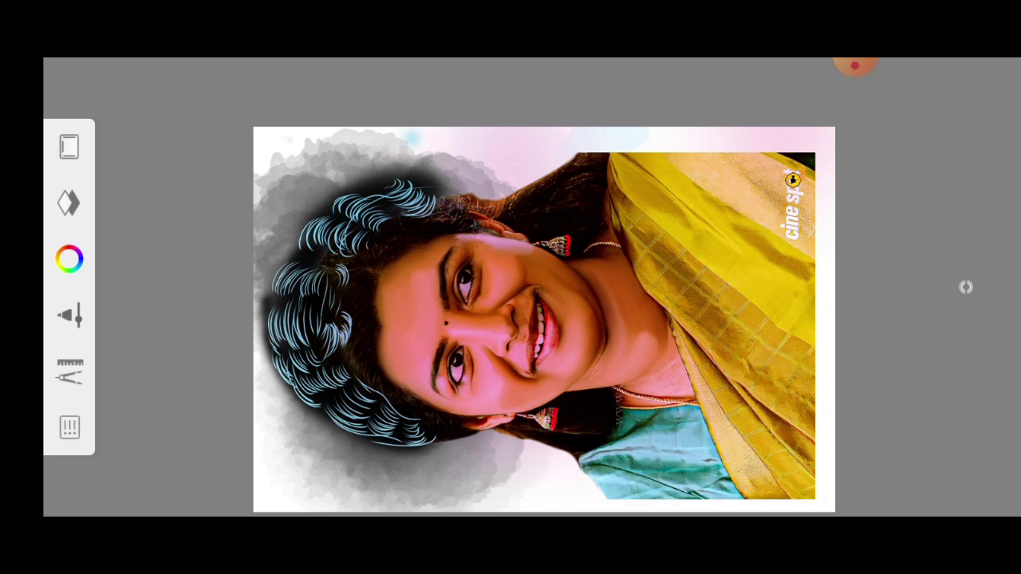
- Merge the Screen sketch layer down into the black hair layer
{"action": "left_click", "coordinate": [966, 287]}
{"action": "left_click", "coordinate": [966, 288]}
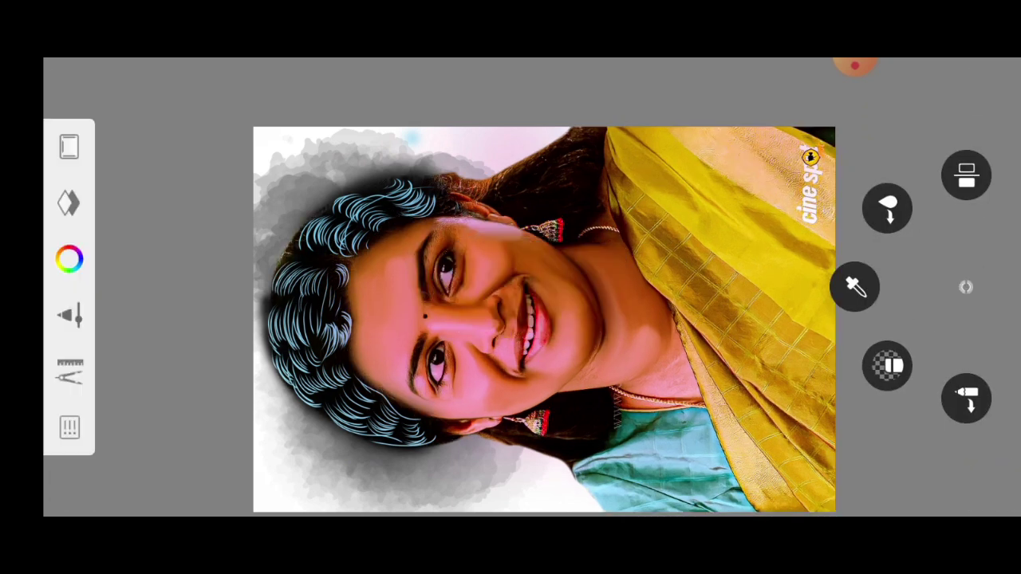
{"action": "scroll", "coordinate": [583, 320], "scroll_direction": "up", "scroll_amount": 2}
{"action": "left_click", "coordinate": [69, 203]}
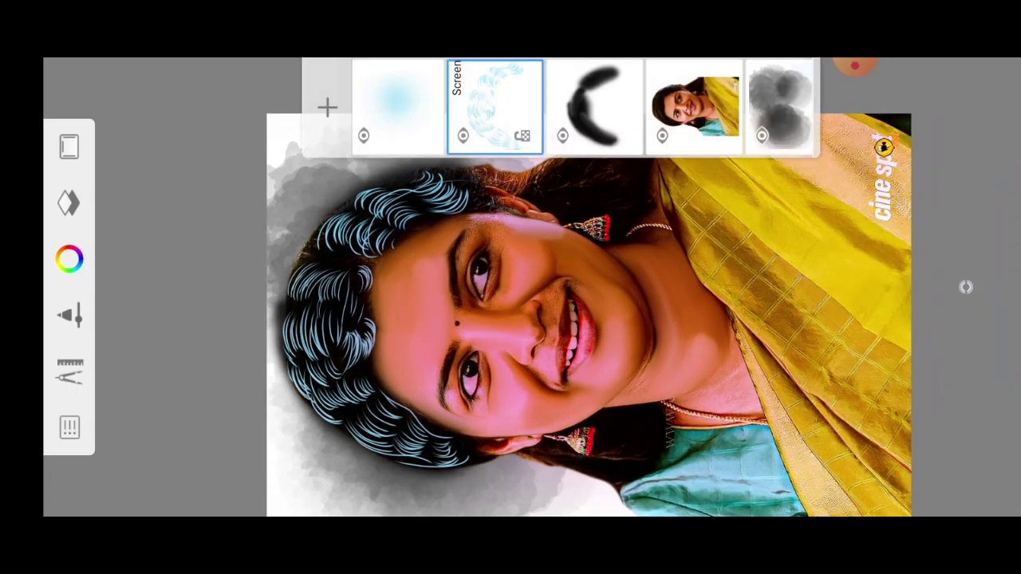
{"action": "mouse_move", "coordinate": [503, 92]}
{"action": "left_mouse_down"}
{"action": "mouse_move", "coordinate": [594, 106]}
{"action": "mouse_move", "coordinate": [495, 106]}
{"action": "left_mouse_up"}
{"action": "left_click", "coordinate": [493, 104]}
{"action": "left_click", "coordinate": [210, 329]}
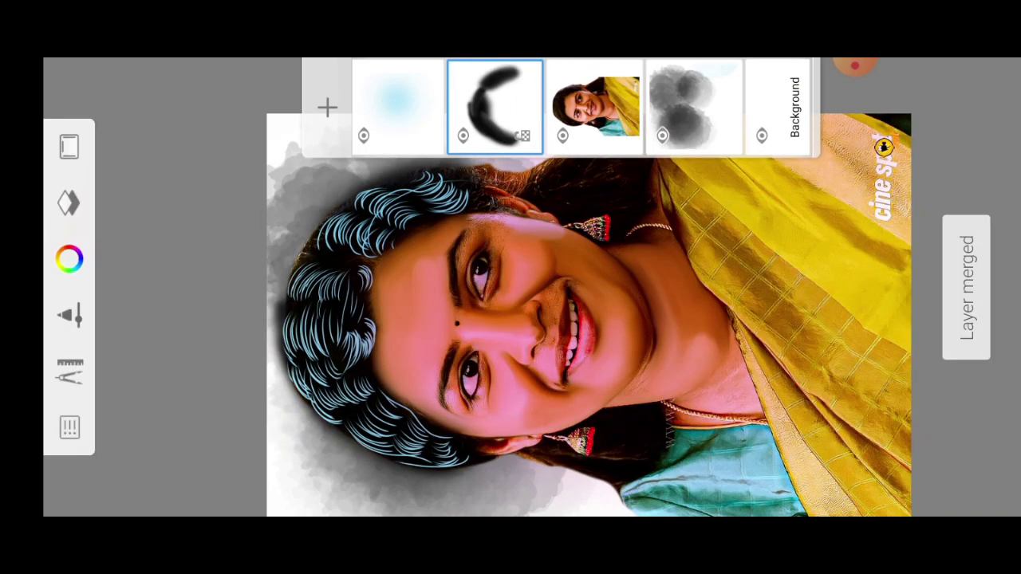
- Merge the brush layer down into the portrait photo layer, then re-level the canvas view
{"action": "left_click", "coordinate": [495, 104]}
{"action": "left_click", "coordinate": [212, 326]}
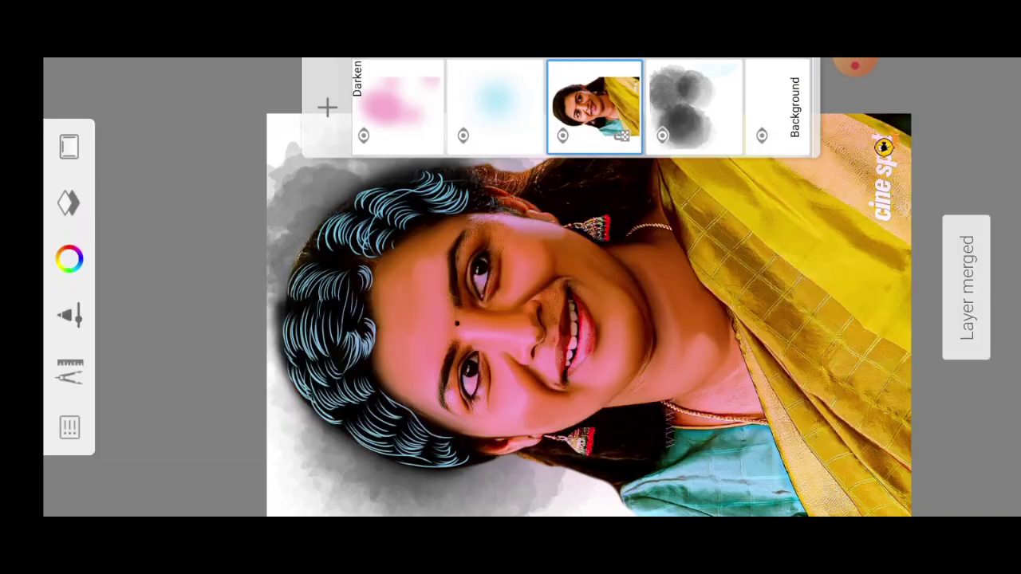
{"action": "left_click_drag", "start_coordinate": [589, 319], "coordinate": [559, 295]}
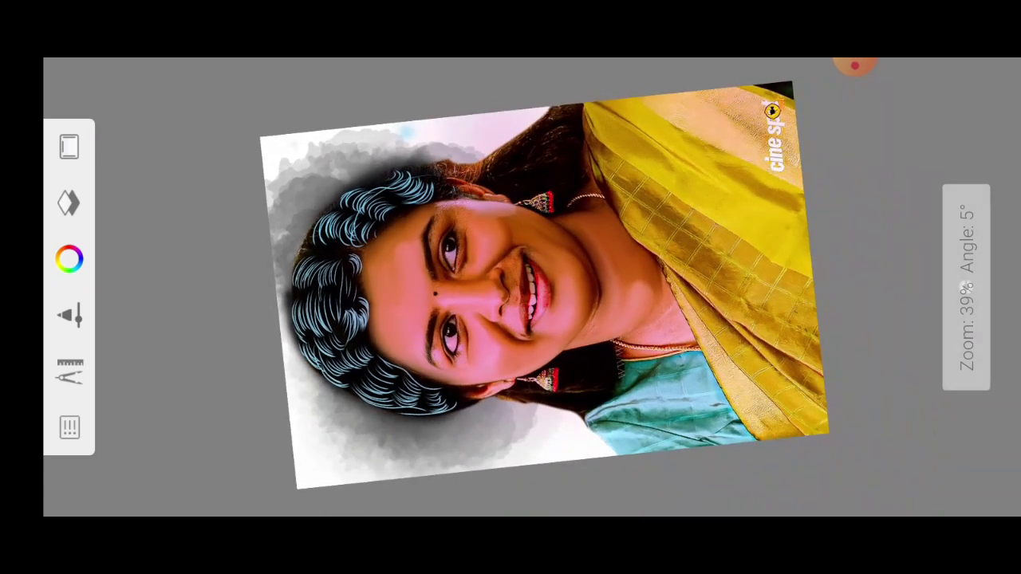
{"action": "left_click", "coordinate": [69, 371]}
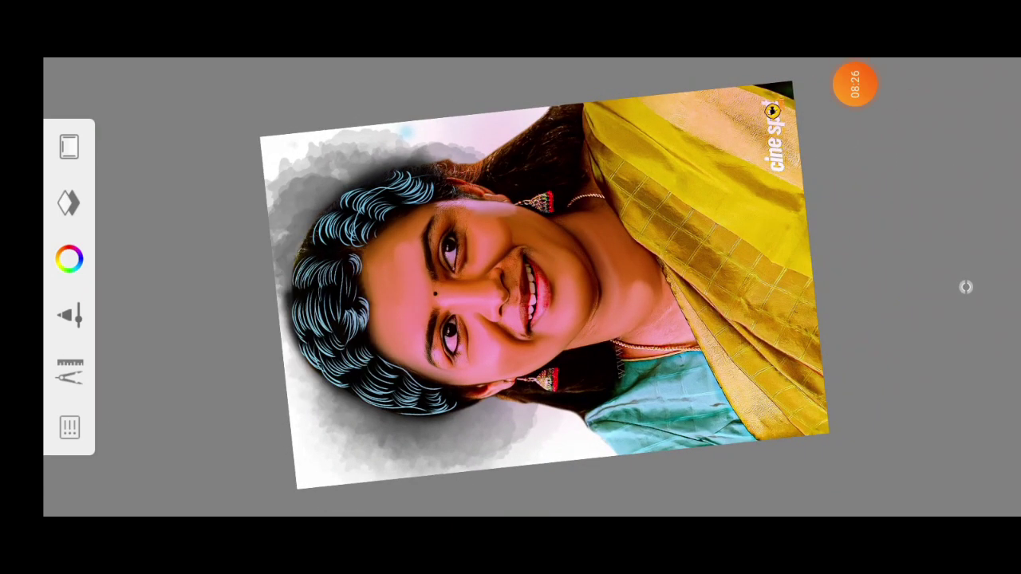
{"action": "left_click_drag", "start_coordinate": [558, 319], "coordinate": [551, 303]}
- Add a new blank layer and move it down the layer stack
{"action": "left_click", "coordinate": [69, 203]}
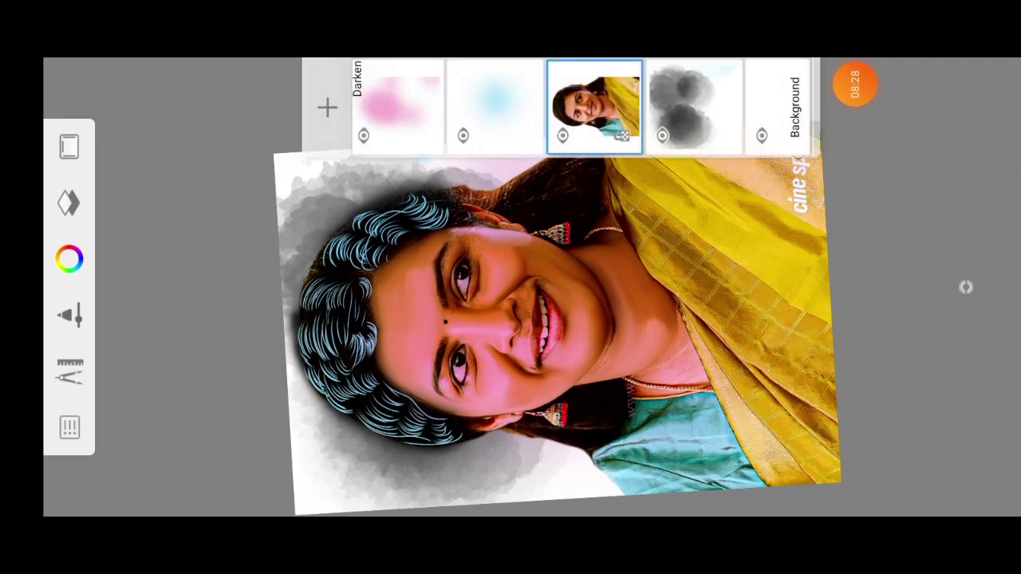
{"action": "left_click", "coordinate": [327, 107]}
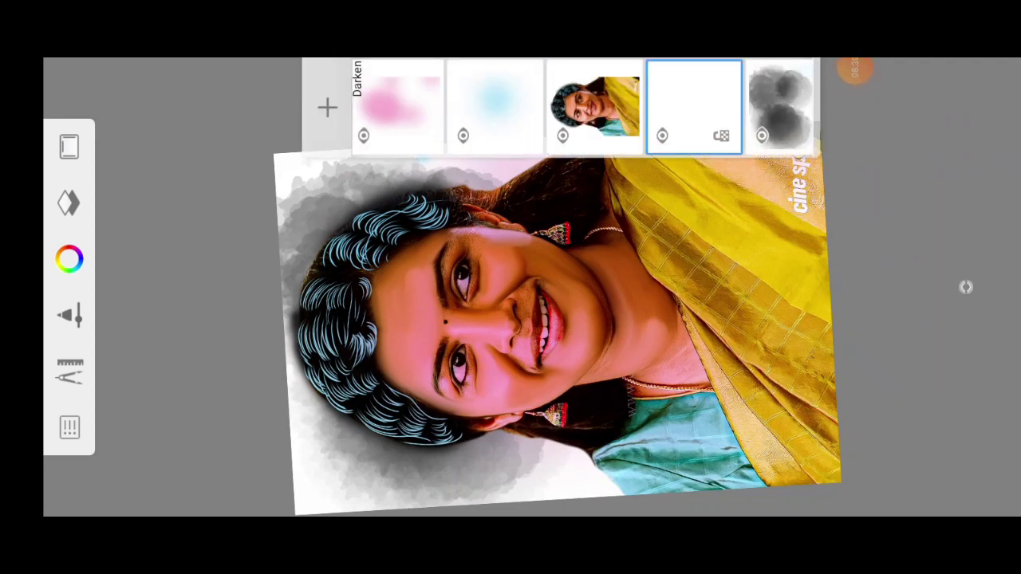
{"action": "left_click_drag", "start_coordinate": [694, 107], "coordinate": [782, 108]}
{"action": "left_click", "coordinate": [68, 203]}
- Brush a golden-orange watercolor wash into the background behind the portrait
{"action": "left_click", "coordinate": [69, 259]}
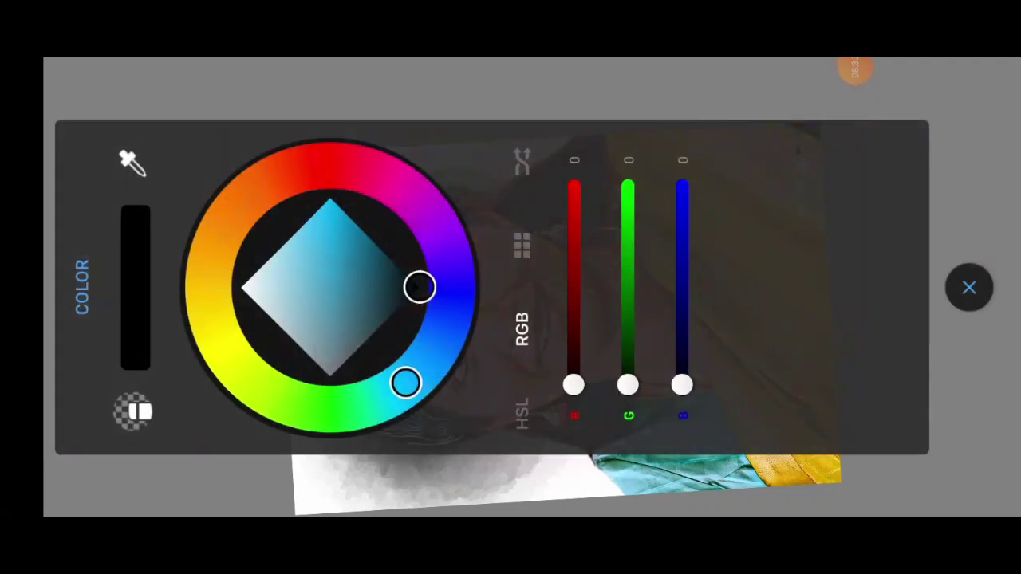
{"action": "left_click", "coordinate": [211, 256]}
{"action": "left_click", "coordinate": [330, 198]}
{"action": "left_click", "coordinate": [970, 287]}
{"action": "left_click_drag", "start_coordinate": [510, 264], "coordinate": [495, 247]}
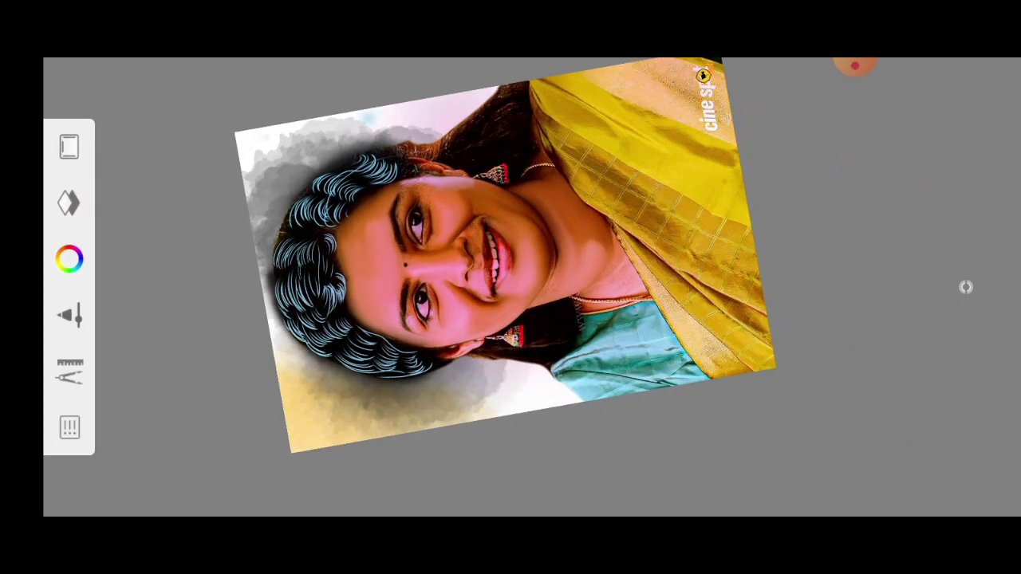
{"action": "left_click_drag", "start_coordinate": [502, 255], "coordinate": [575, 272]}
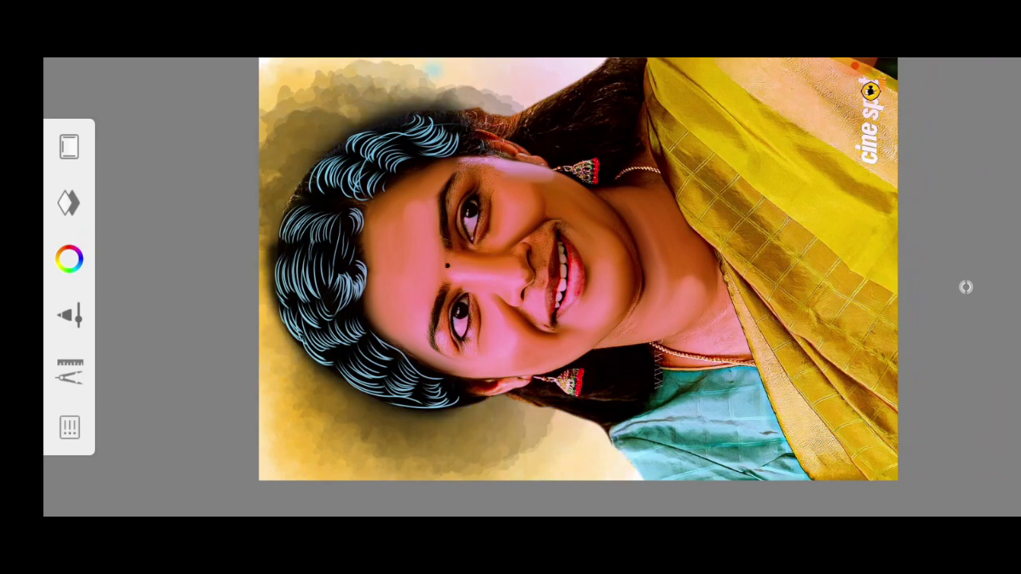
{"action": "mouse_move", "coordinate": [511, 263]}
{"action": "left_mouse_down"}
{"action": "mouse_move", "coordinate": [503, 255]}
{"action": "mouse_move", "coordinate": [494, 271]}
{"action": "mouse_move", "coordinate": [511, 272]}
{"action": "mouse_move", "coordinate": [447, 287]}
{"action": "mouse_move", "coordinate": [447, 303]}
{"action": "mouse_move", "coordinate": [559, 271]}
{"action": "mouse_move", "coordinate": [543, 303]}
{"action": "left_mouse_up"}
- Move the empty layer up to sit just above the portrait photo layer
{"action": "left_click", "coordinate": [69, 203]}
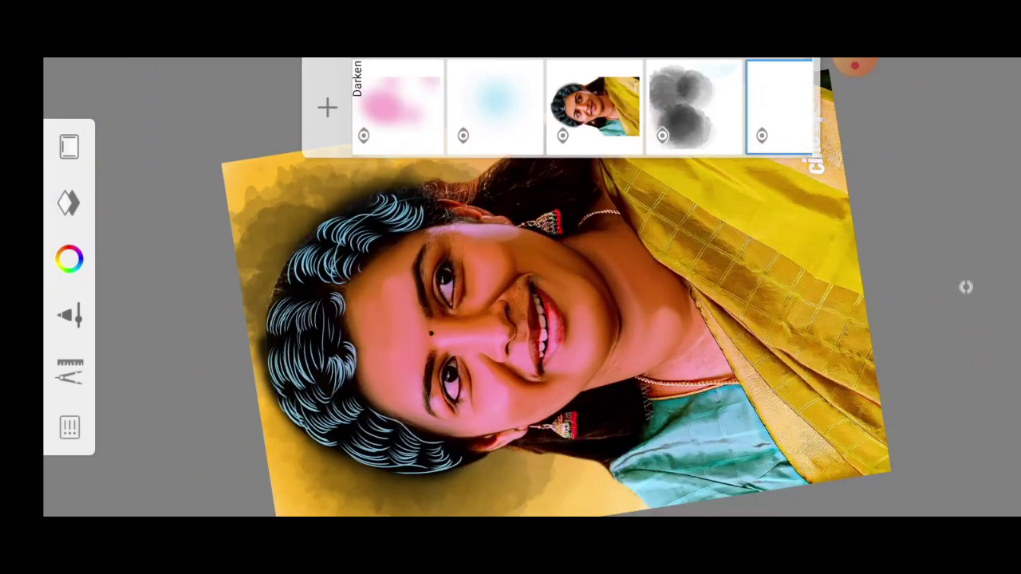
{"action": "mouse_move", "coordinate": [779, 104]}
{"action": "left_mouse_down"}
{"action": "mouse_move", "coordinate": [596, 104]}
{"action": "mouse_move", "coordinate": [779, 104]}
{"action": "left_mouse_up"}
{"action": "scroll", "coordinate": [558, 103], "scroll_direction": "right", "scroll_amount": 3}
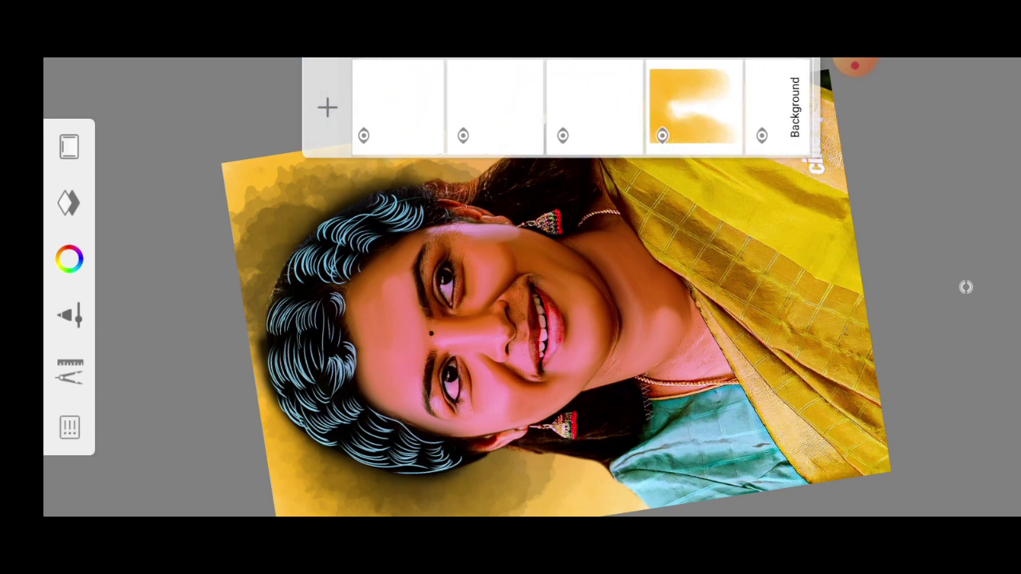
{"action": "scroll", "coordinate": [558, 104], "scroll_direction": "left", "scroll_amount": 5}
{"action": "scroll", "coordinate": [559, 104], "scroll_direction": "right", "scroll_amount": 2}
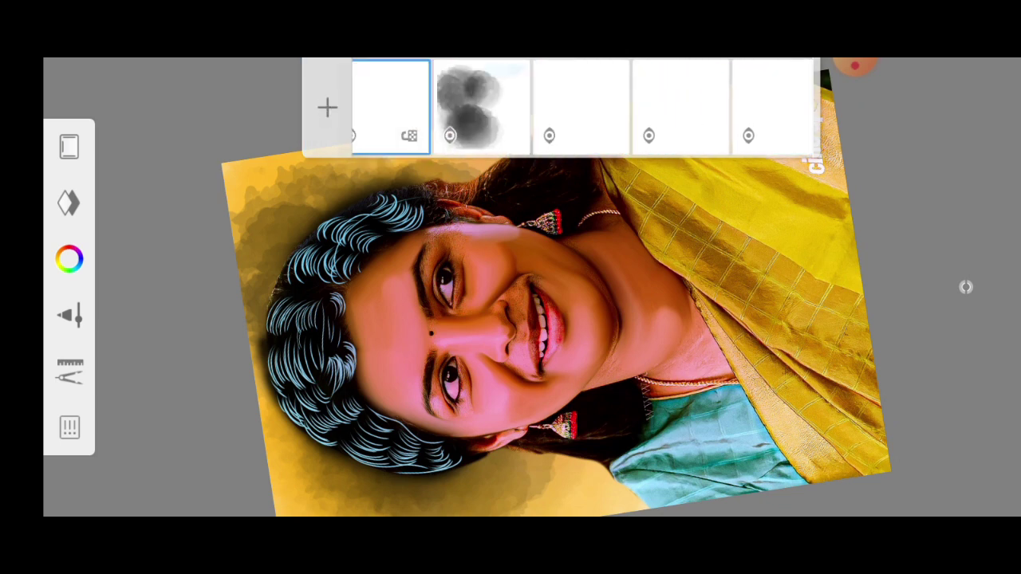
{"action": "scroll", "coordinate": [559, 103], "scroll_direction": "left", "scroll_amount": 2}
{"action": "left_click_drag", "start_coordinate": [563, 104], "coordinate": [463, 104]}
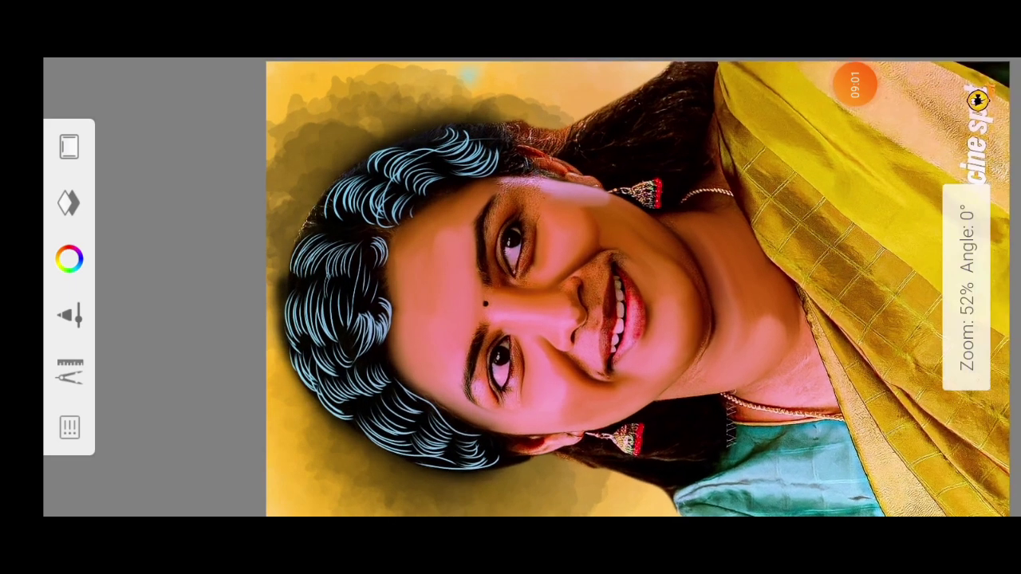
- Browse the brush library and select a soft brush
{"action": "left_click", "coordinate": [885, 136]}
{"action": "left_click", "coordinate": [966, 168]}
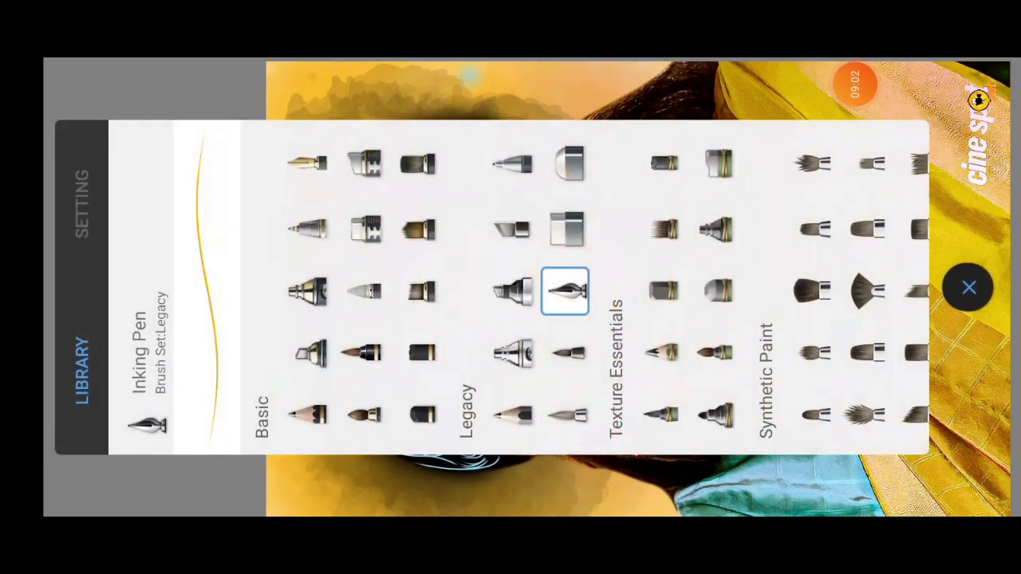
{"action": "scroll", "coordinate": [583, 287], "scroll_direction": "right", "scroll_amount": 5}
{"action": "scroll", "coordinate": [582, 287], "scroll_direction": "right", "scroll_amount": 5}
{"action": "scroll", "coordinate": [582, 287], "scroll_direction": "right", "scroll_amount": 5}
{"action": "scroll", "coordinate": [583, 287], "scroll_direction": "right", "scroll_amount": 5}
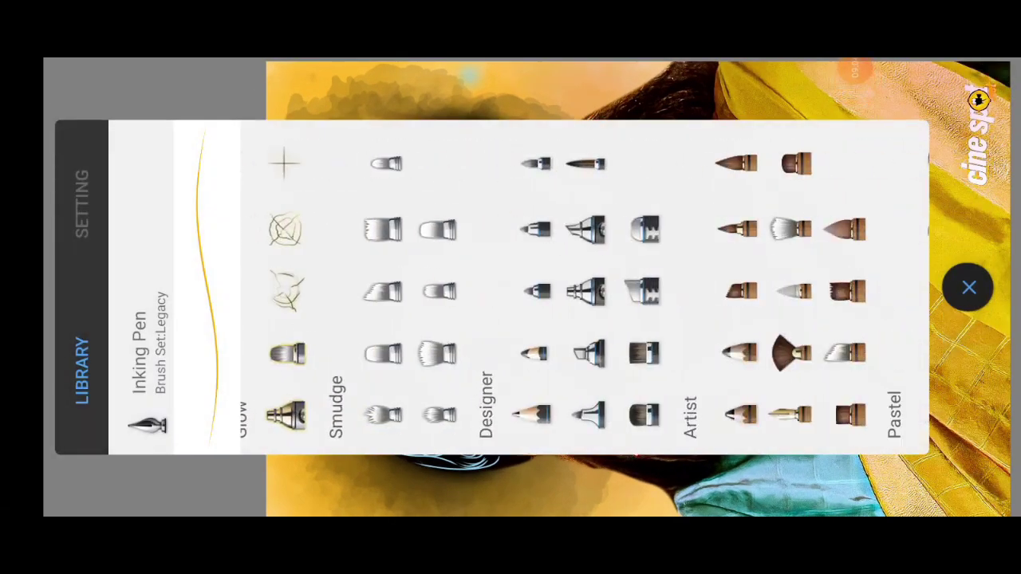
{"action": "left_click", "coordinate": [969, 287]}
- Try a green stroke over the lower hair, then undo it
{"action": "left_click", "coordinate": [68, 197]}
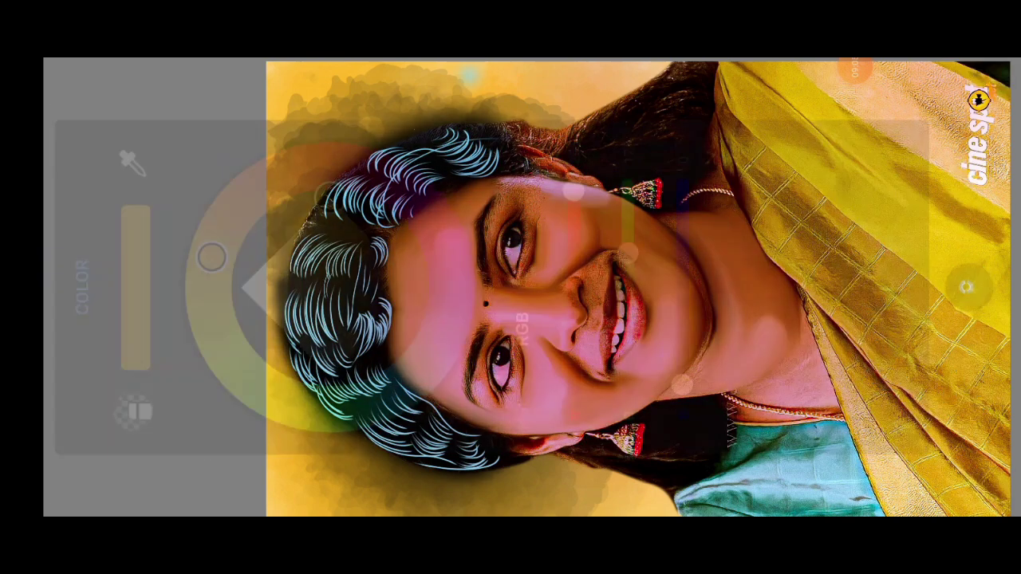
{"action": "left_click", "coordinate": [969, 287]}
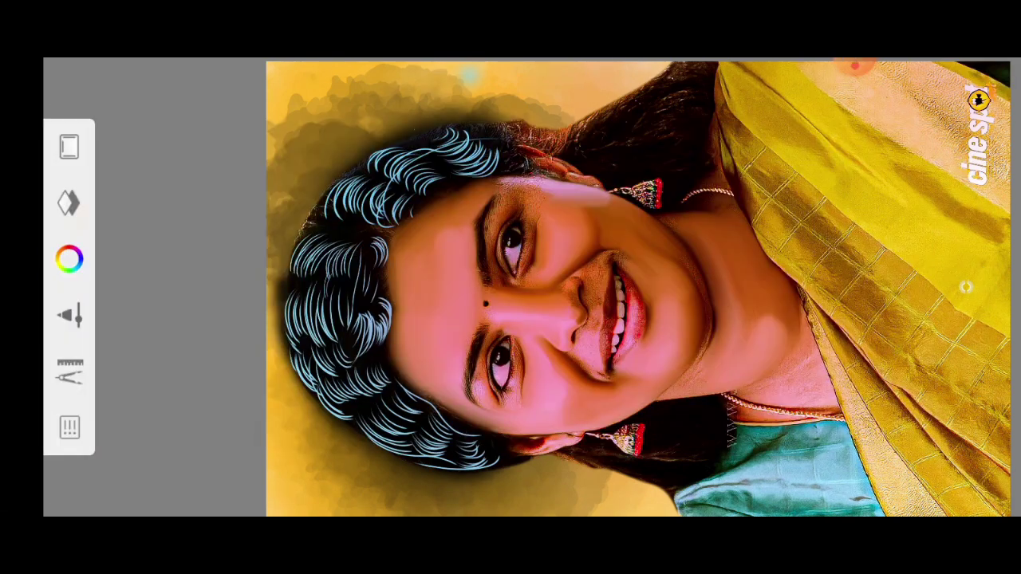
{"action": "scroll", "coordinate": [511, 288], "scroll_direction": "up", "scroll_amount": 5}
{"action": "left_click_drag", "start_coordinate": [231, 268], "coordinate": [454, 399]}
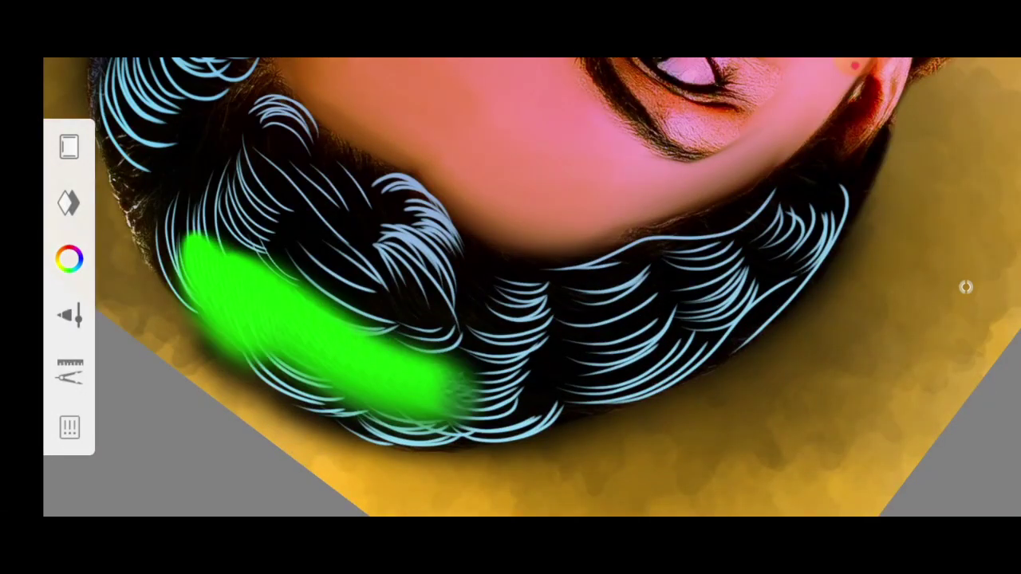
{"action": "scroll", "coordinate": [511, 288], "scroll_direction": "up", "scroll_amount": 2}
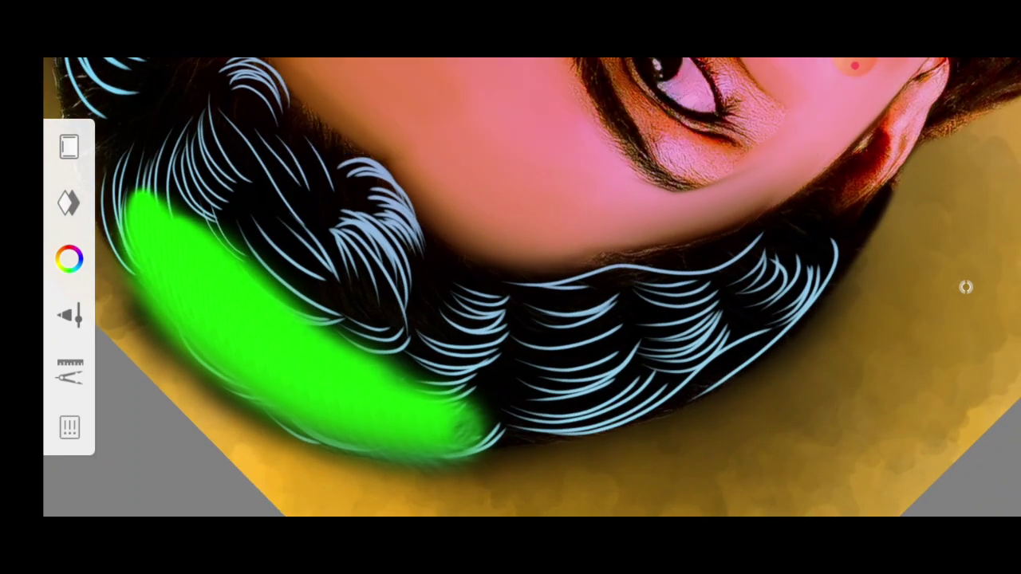
{"action": "key", "text": "ctrl+z"}
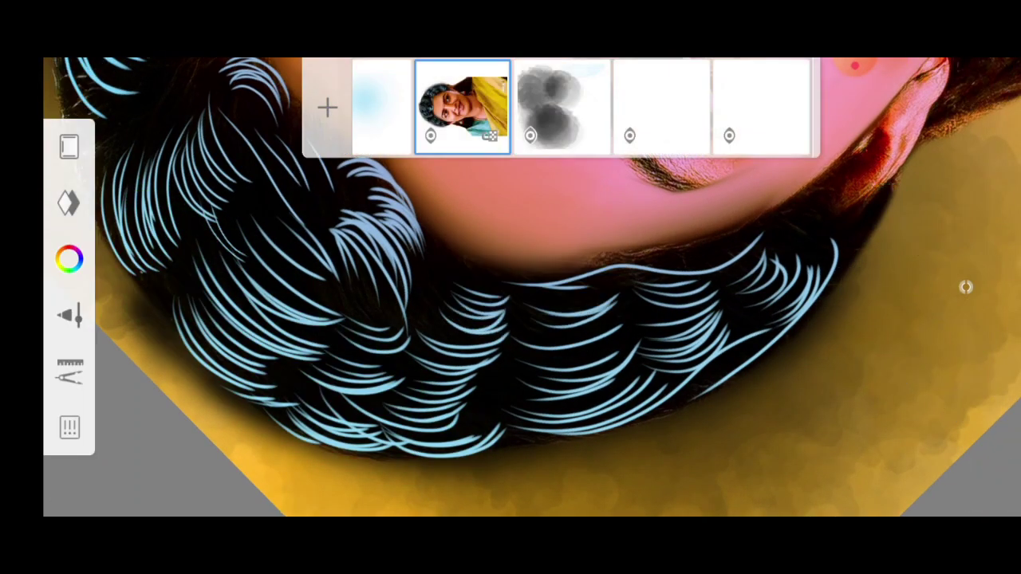
- On a new layer, paint magenta over the lower hair strands
{"action": "left_click", "coordinate": [327, 107]}
{"action": "left_click", "coordinate": [69, 259]}
{"action": "left_click", "coordinate": [392, 184]}
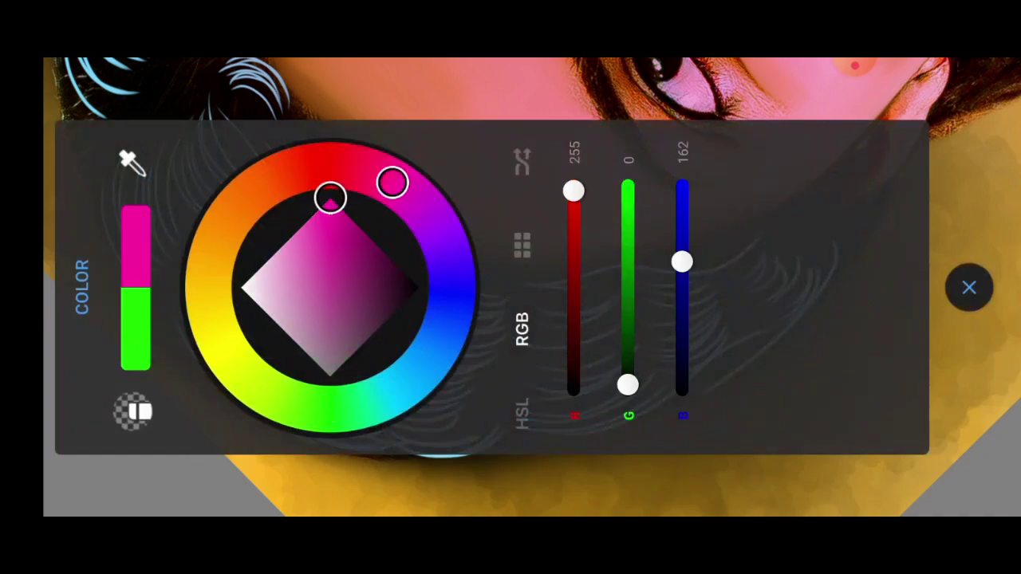
{"action": "left_click", "coordinate": [970, 288]}
{"action": "left_click_drag", "start_coordinate": [171, 259], "coordinate": [451, 403]}
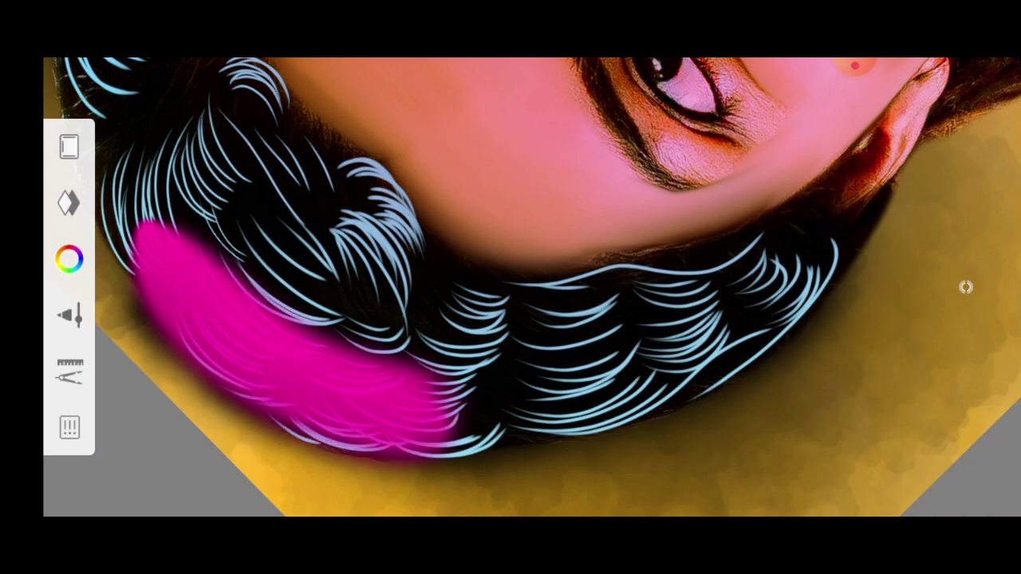
- Set the magenta layer's blend mode to Color
{"action": "left_click", "coordinate": [69, 147]}
{"action": "left_click", "coordinate": [462, 90]}
{"action": "left_click", "coordinate": [472, 240]}
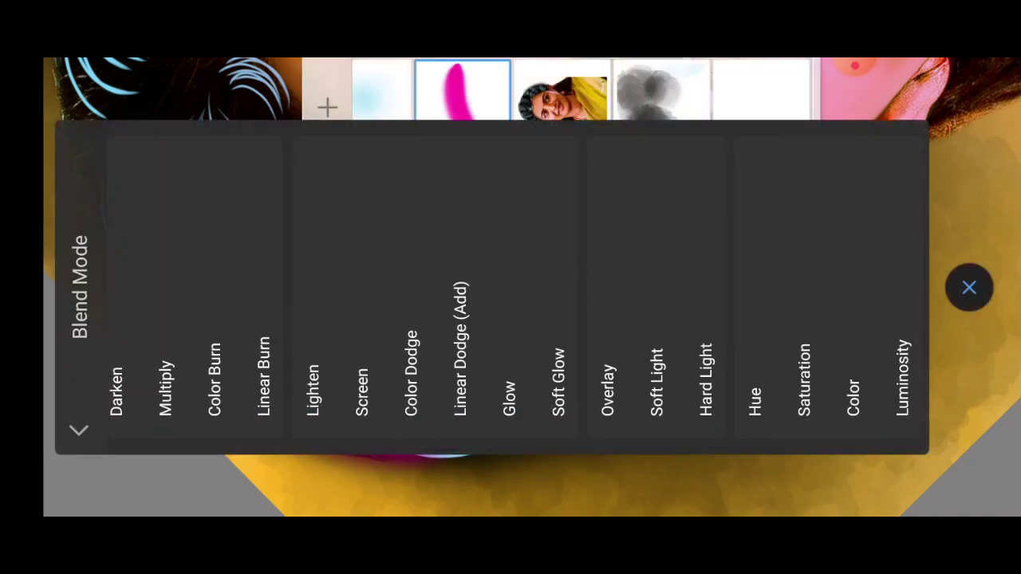
{"action": "left_click", "coordinate": [854, 391]}
{"action": "left_click", "coordinate": [970, 287]}
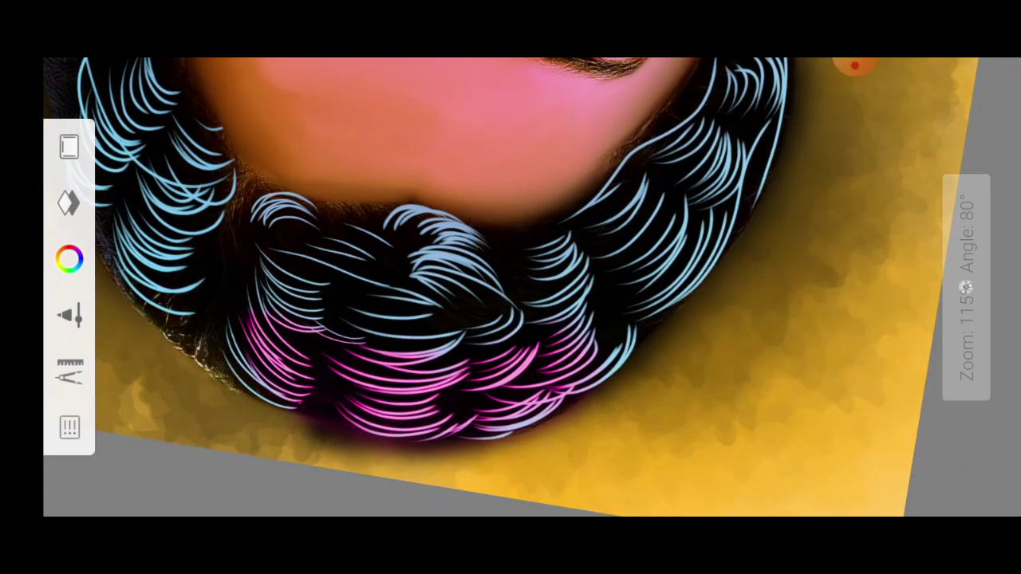
- Paint bright green over the hair strands and zoom out to view the portrait
{"action": "left_click", "coordinate": [68, 259]}
{"action": "left_click", "coordinate": [330, 410]}
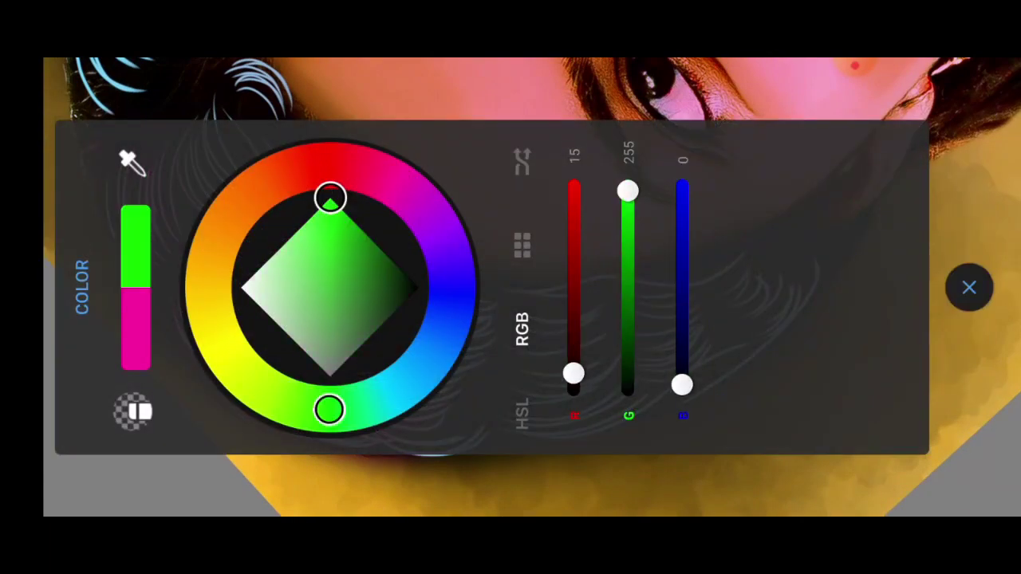
{"action": "left_click", "coordinate": [970, 287]}
{"action": "left_click_drag", "start_coordinate": [375, 367], "coordinate": [518, 399]}
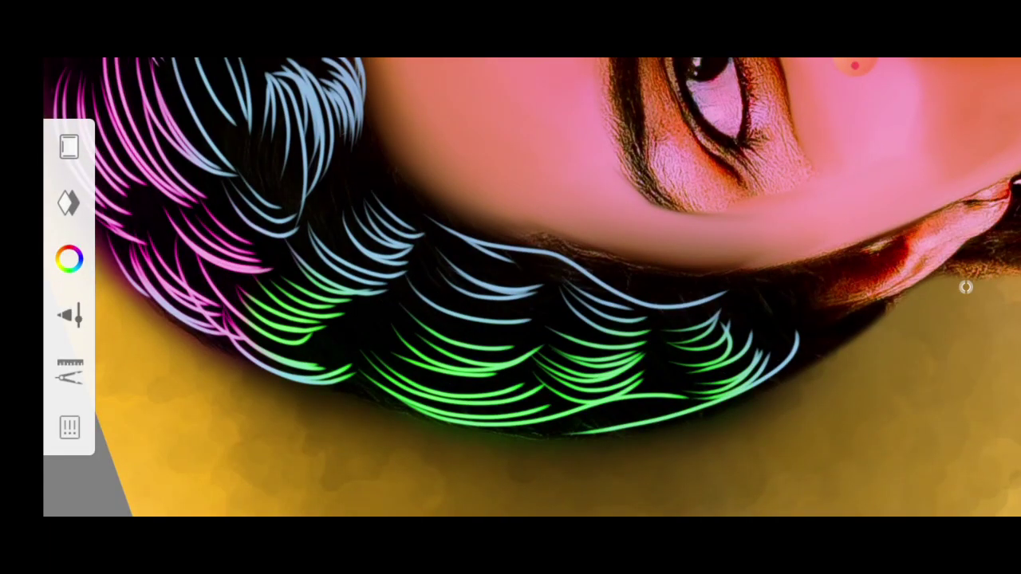
{"action": "mouse_move", "coordinate": [966, 287]}
{"action": "left_mouse_down"}
{"action": "mouse_move", "coordinate": [559, 287]}
{"action": "mouse_move", "coordinate": [574, 303]}
{"action": "mouse_move", "coordinate": [559, 335]}
{"action": "mouse_move", "coordinate": [519, 343]}
{"action": "mouse_move", "coordinate": [510, 335]}
{"action": "mouse_move", "coordinate": [558, 287]}
{"action": "left_mouse_up"}
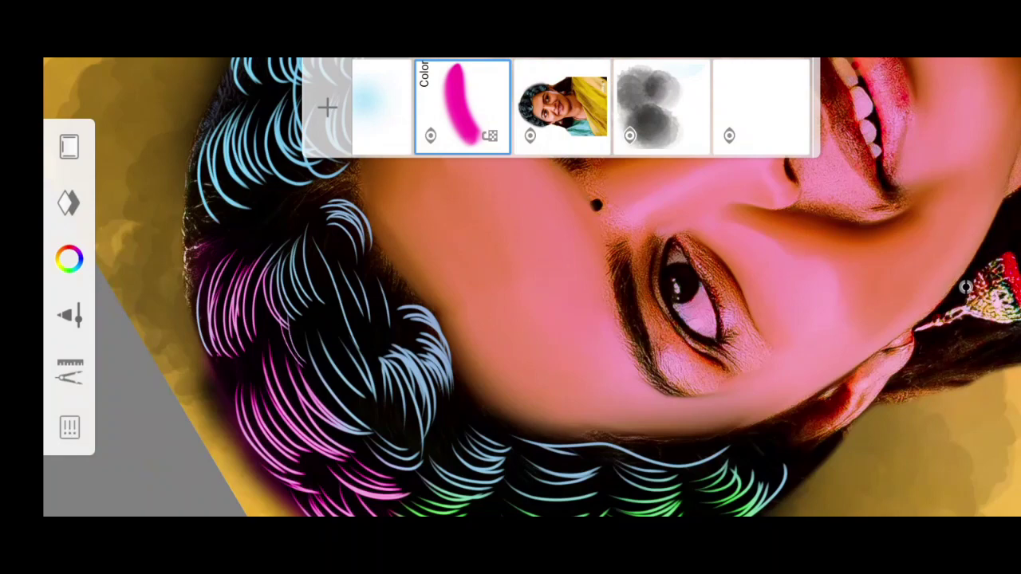
- Paint pink across the lower hair strands and set that layer to Overlay blending
{"action": "left_click", "coordinate": [69, 258]}
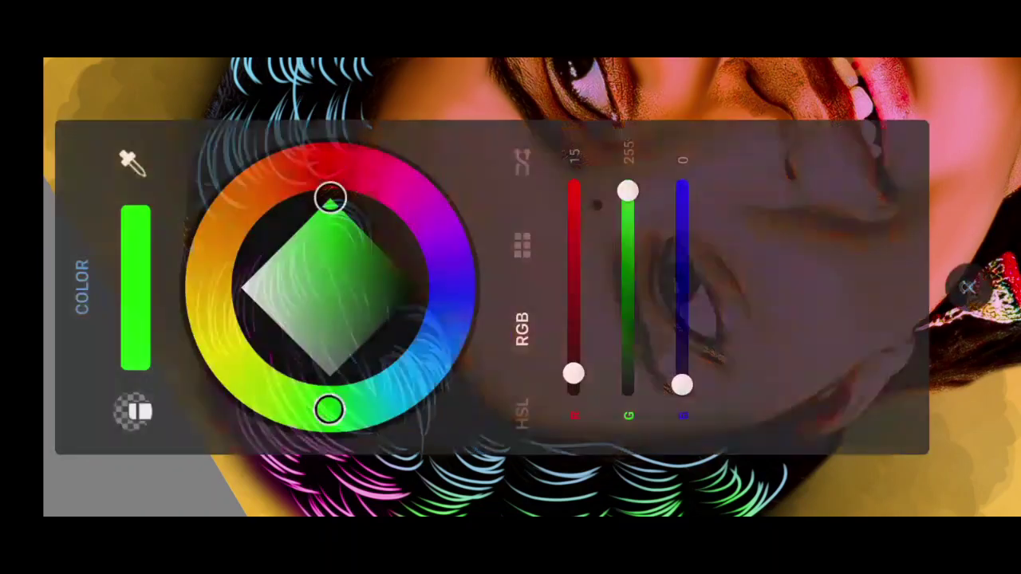
{"action": "left_click", "coordinate": [394, 183]}
{"action": "left_click", "coordinate": [967, 287]}
{"action": "left_click_drag", "start_coordinate": [510, 287], "coordinate": [558, 320]}
{"action": "left_click_drag", "start_coordinate": [303, 367], "coordinate": [463, 431]}
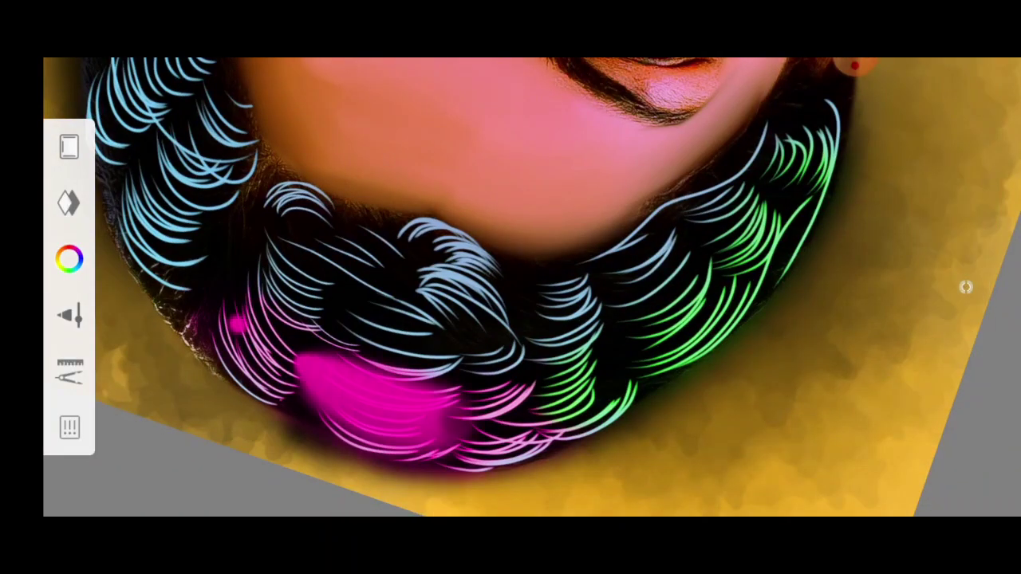
{"action": "left_click_drag", "start_coordinate": [542, 415], "coordinate": [184, 287]}
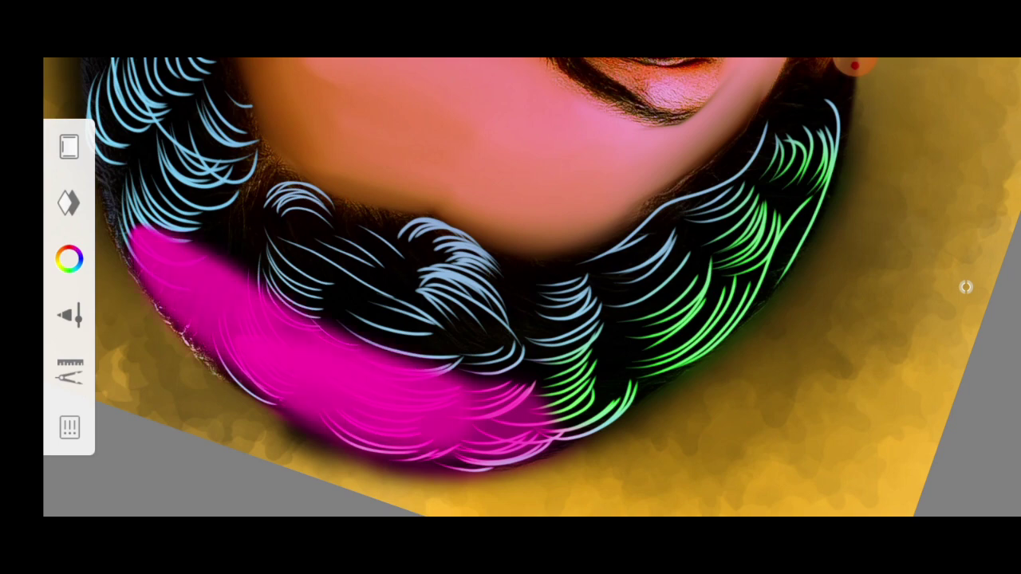
{"action": "left_click", "coordinate": [68, 202]}
{"action": "left_click", "coordinate": [462, 104]}
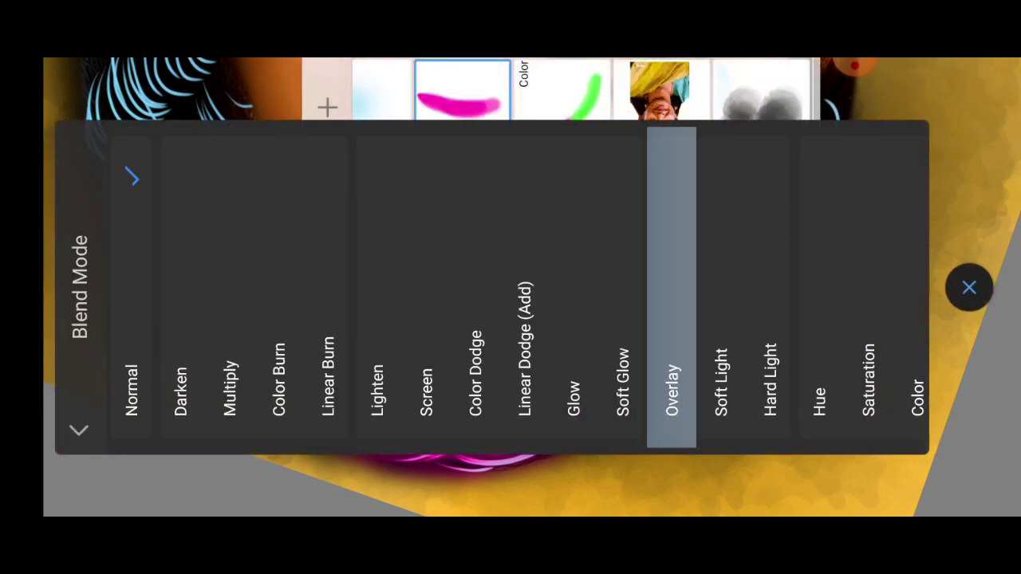
{"action": "left_click", "coordinate": [968, 287]}
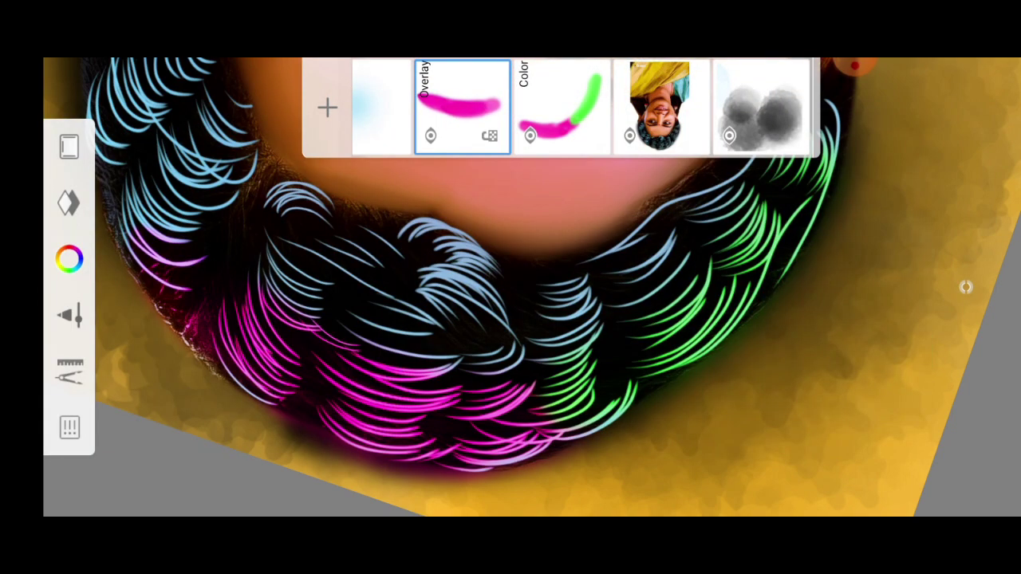